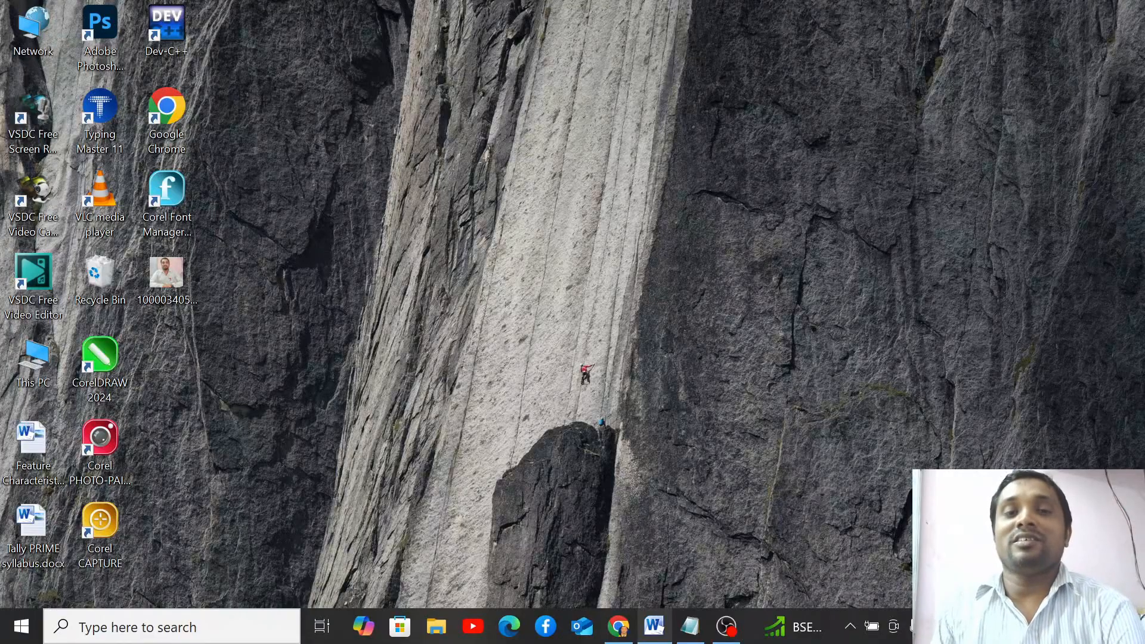
- Restore the untitled Notepad window showing the cursive-script paragraphs from the taskbar
mouse_move(655, 627)
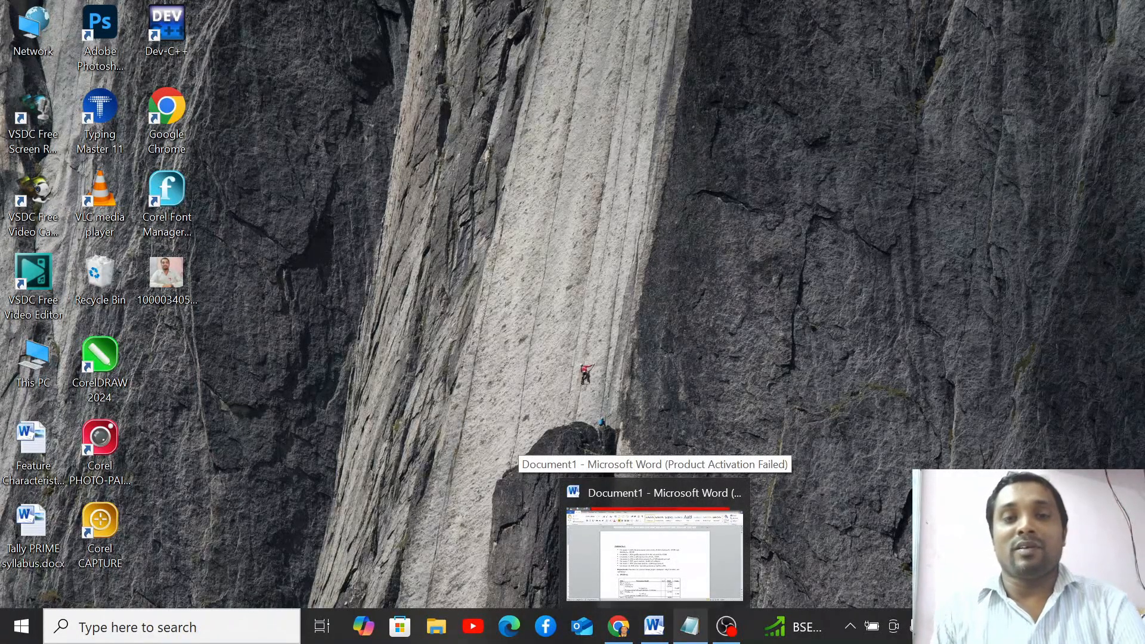
click(690, 627)
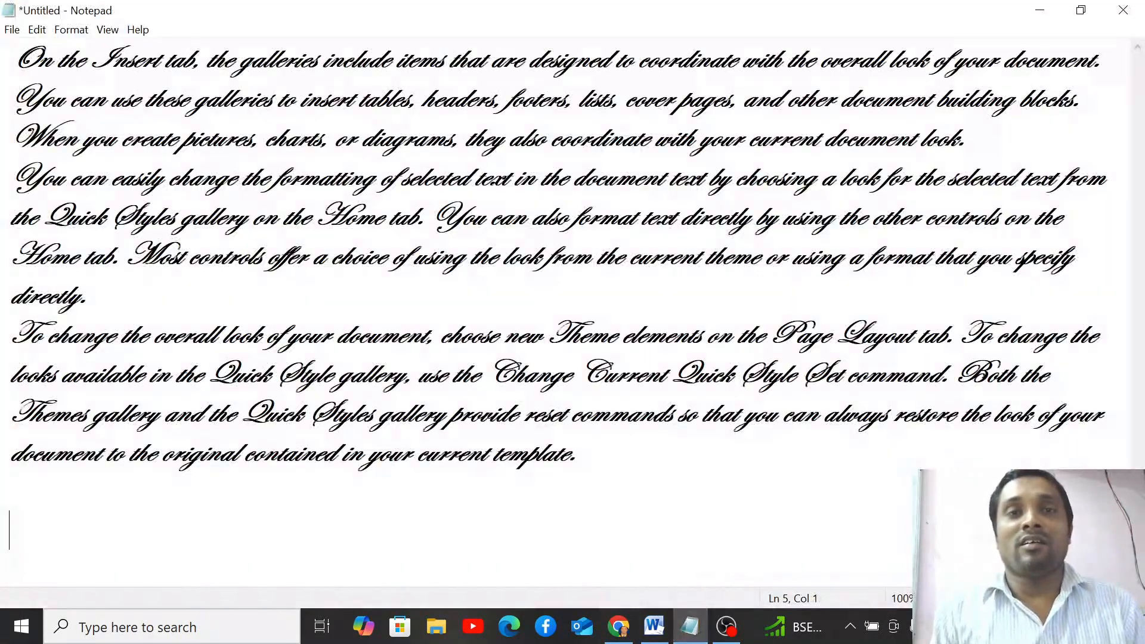
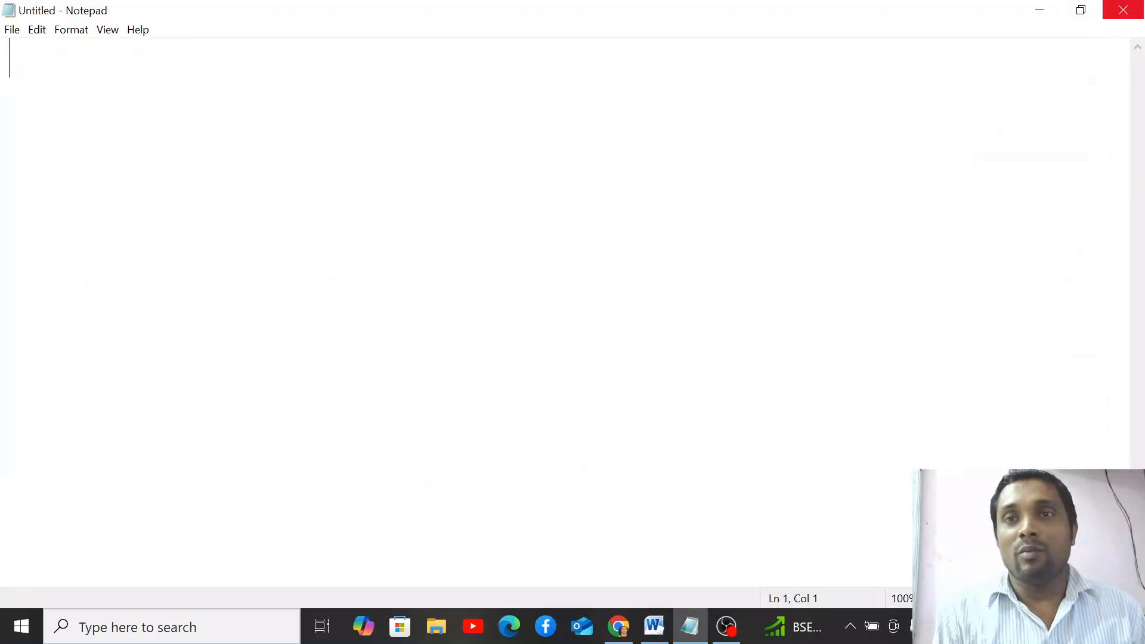
- Close the maximized, empty Untitled Notepad window
click(1124, 10)
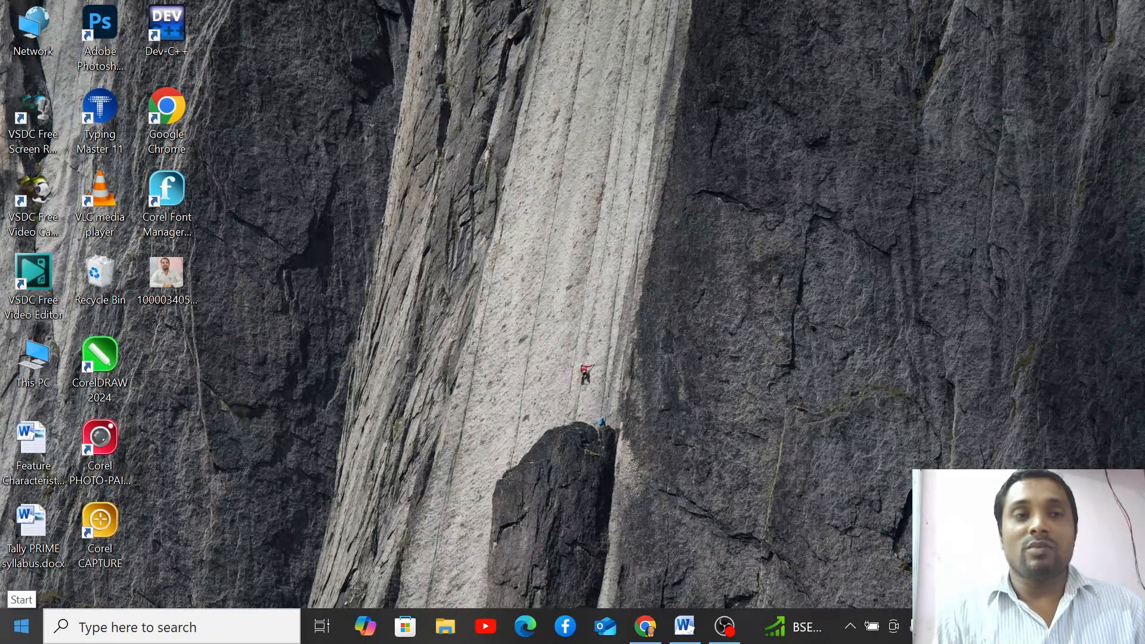
- Launch Notepad from the Windows Accessories folder in the Start menu
click(21, 626)
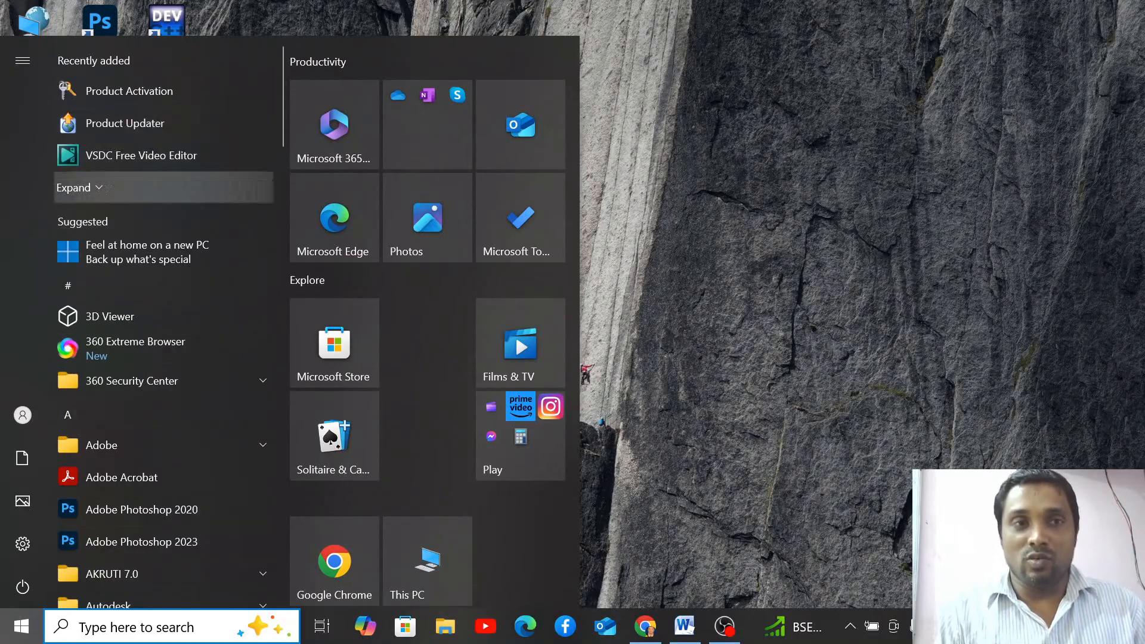
scroll(161, 394, down, 15)
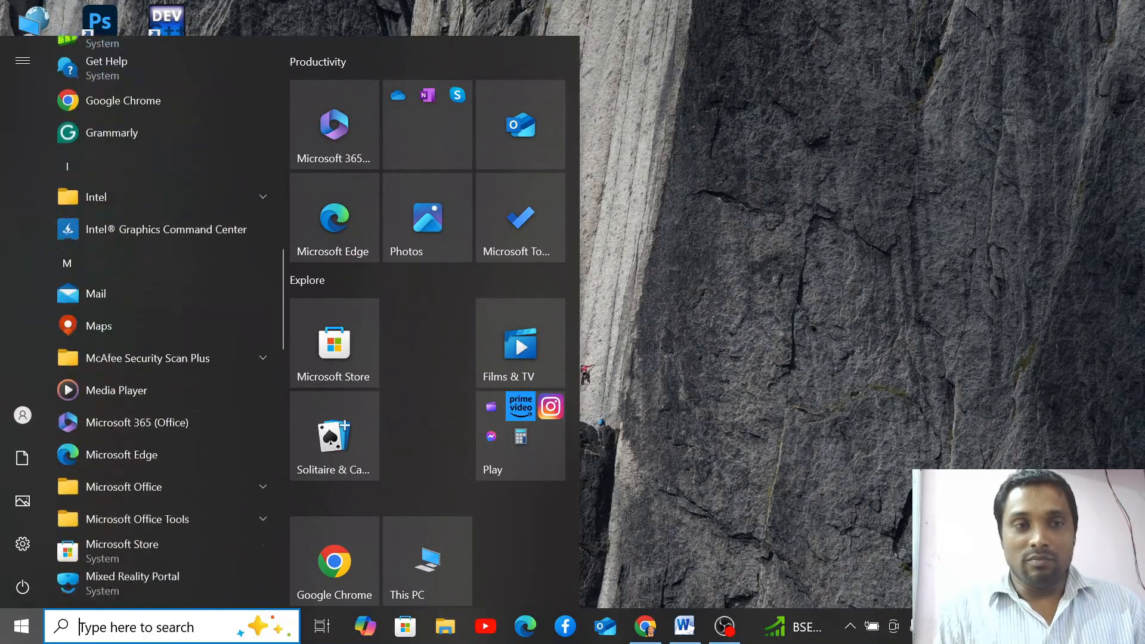
scroll(161, 413, down, 15)
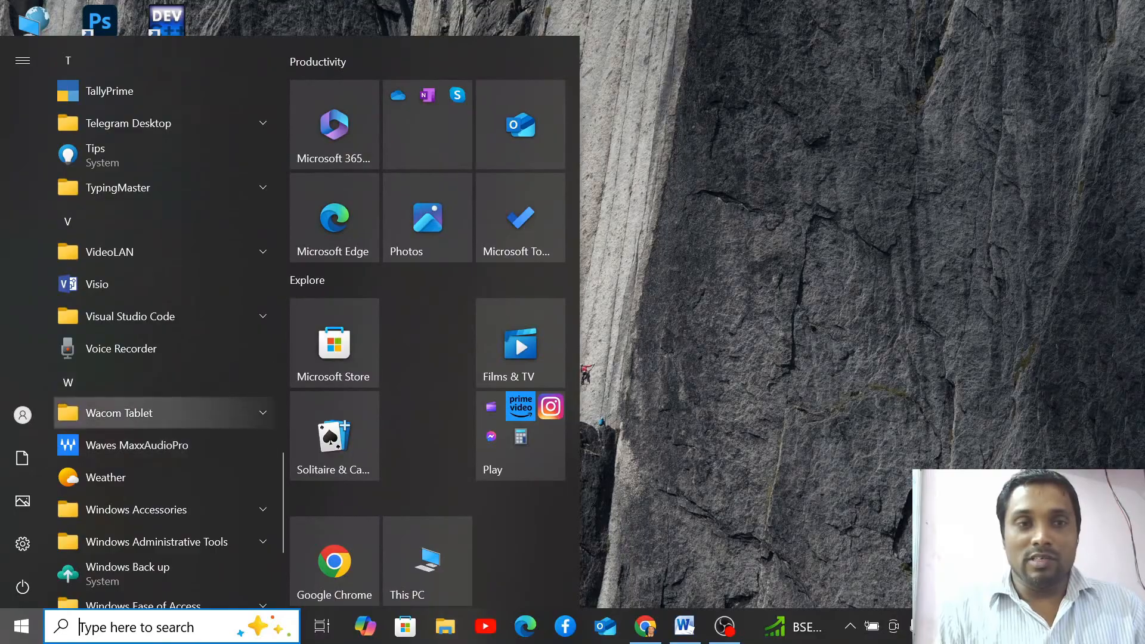
scroll(161, 358, down, 3)
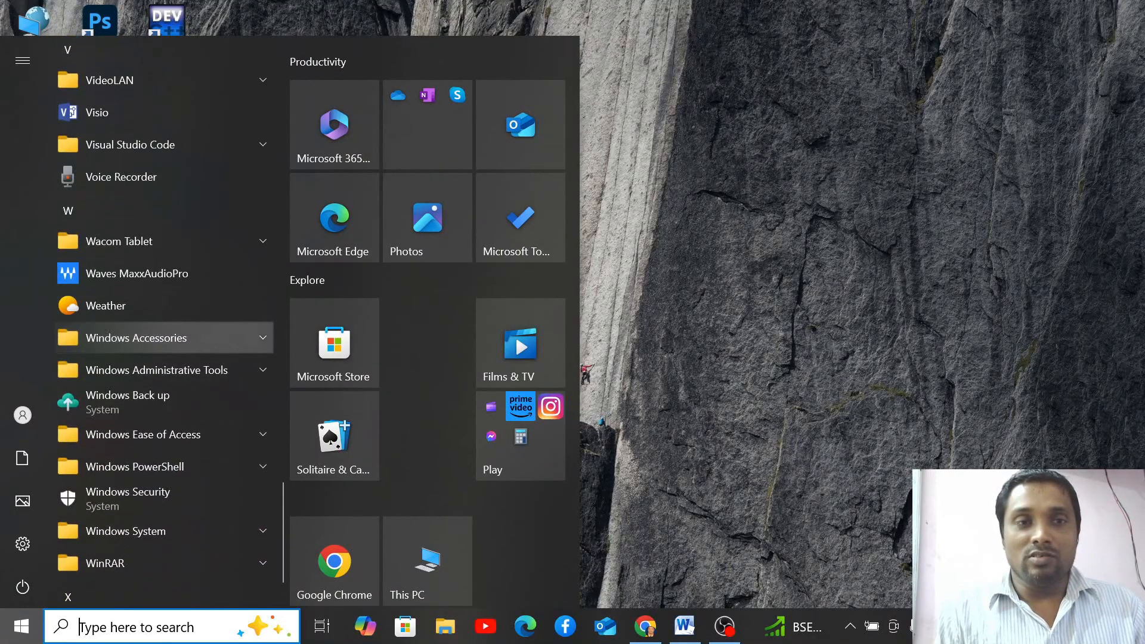
click(161, 338)
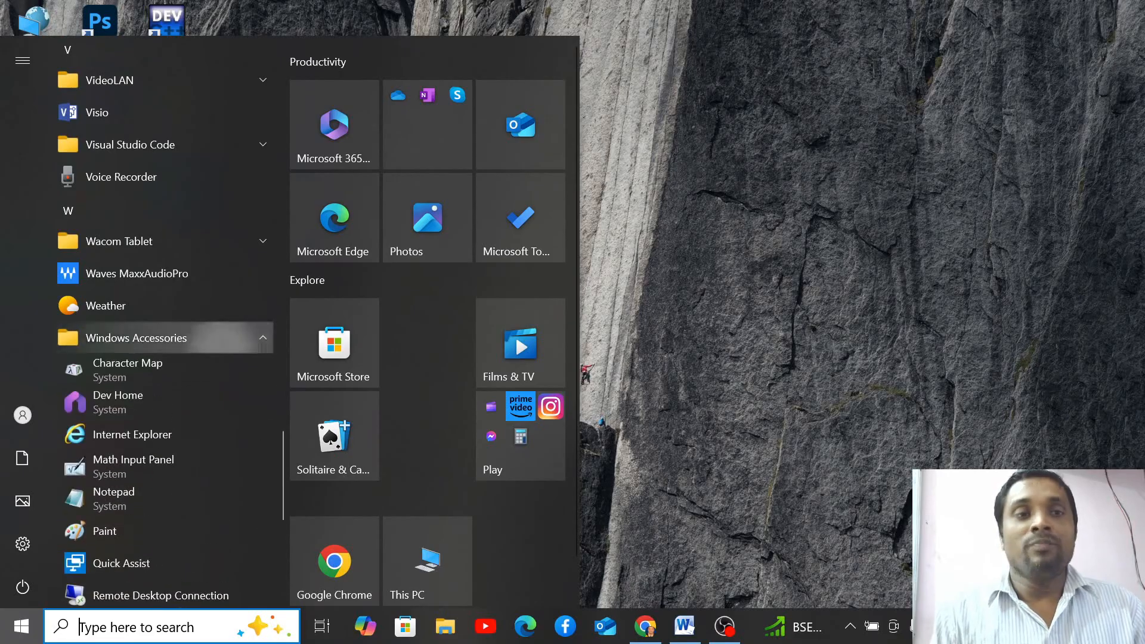
scroll(161, 429, down, 2)
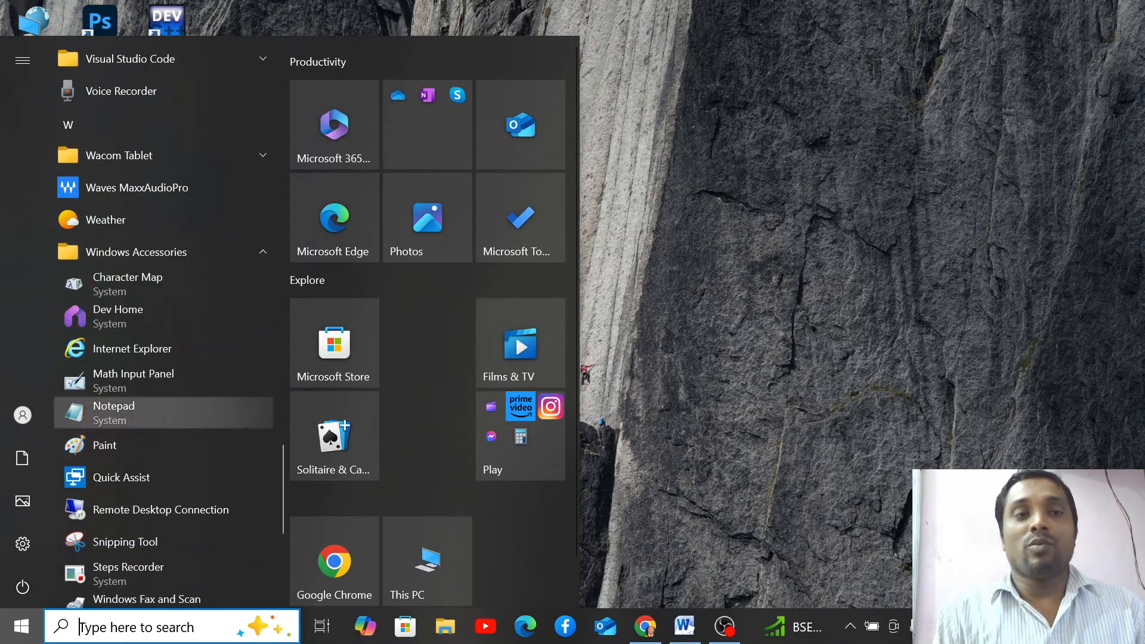
click(161, 413)
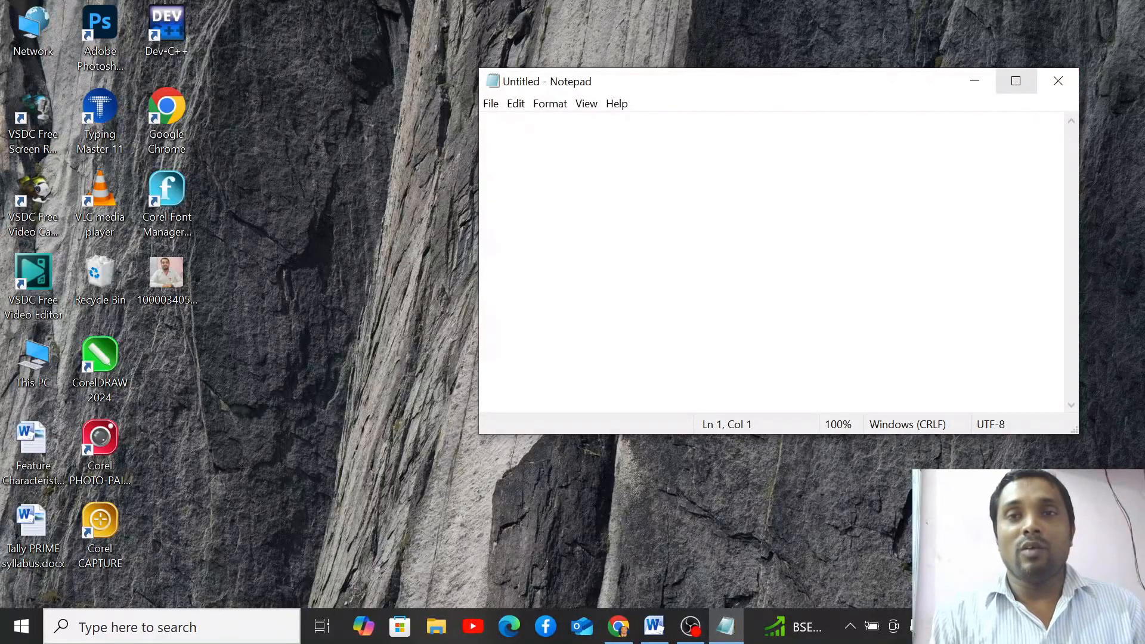
- Maximize the new Notepad window, then close it
click(1016, 81)
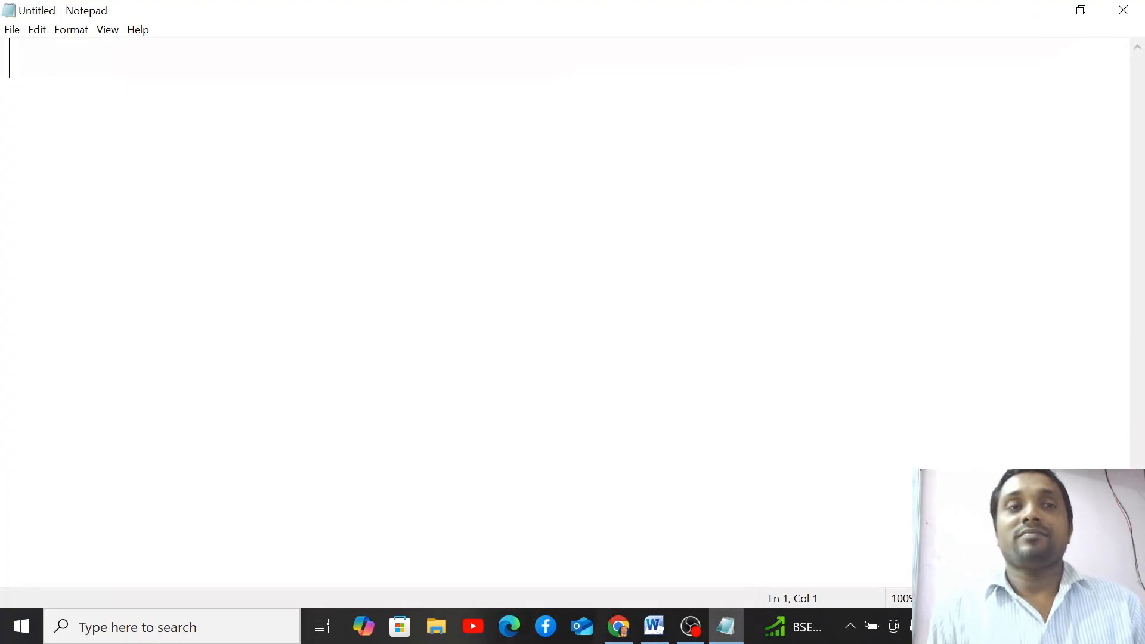
click(1123, 10)
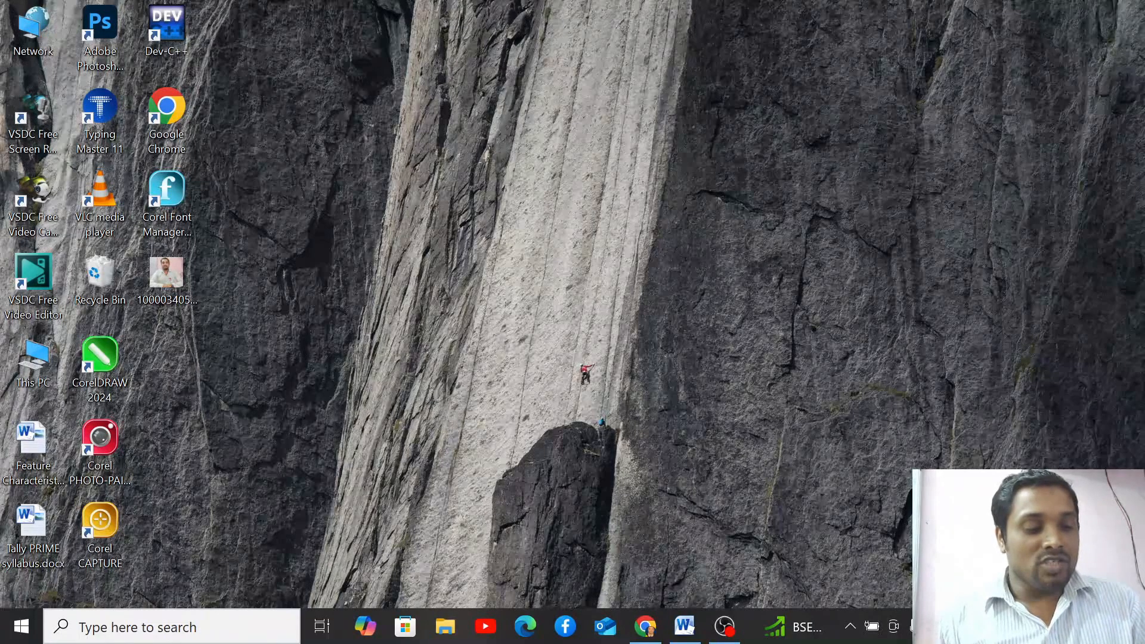
- Run notepad from the Run dialog, maximize it, and paste in the sample paragraphs
key(super+r)
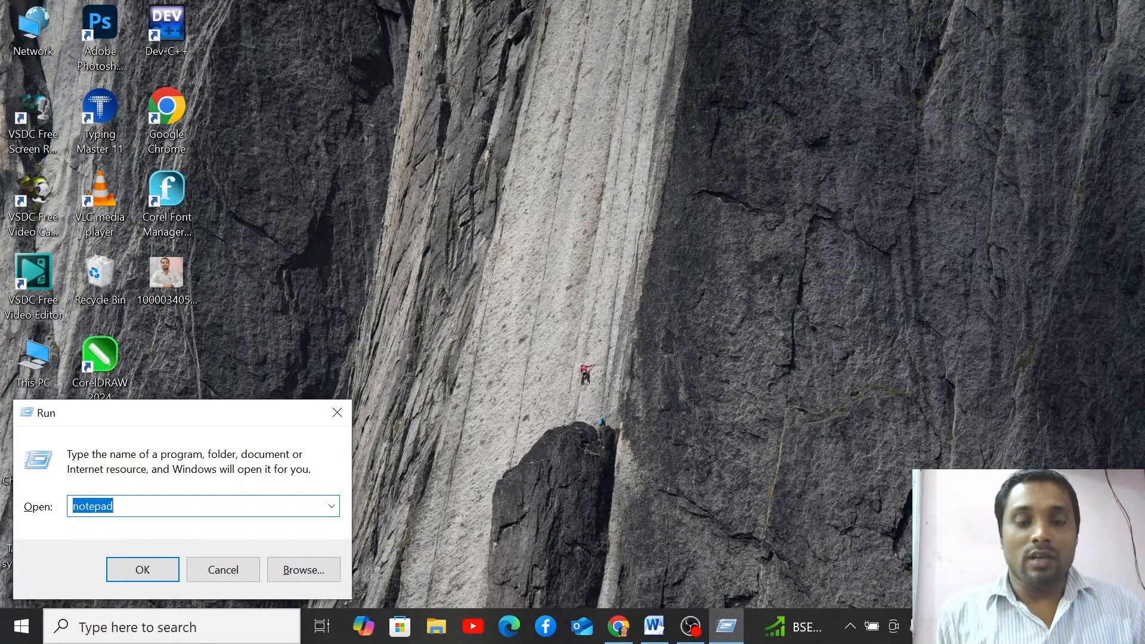
key(BackSpace)
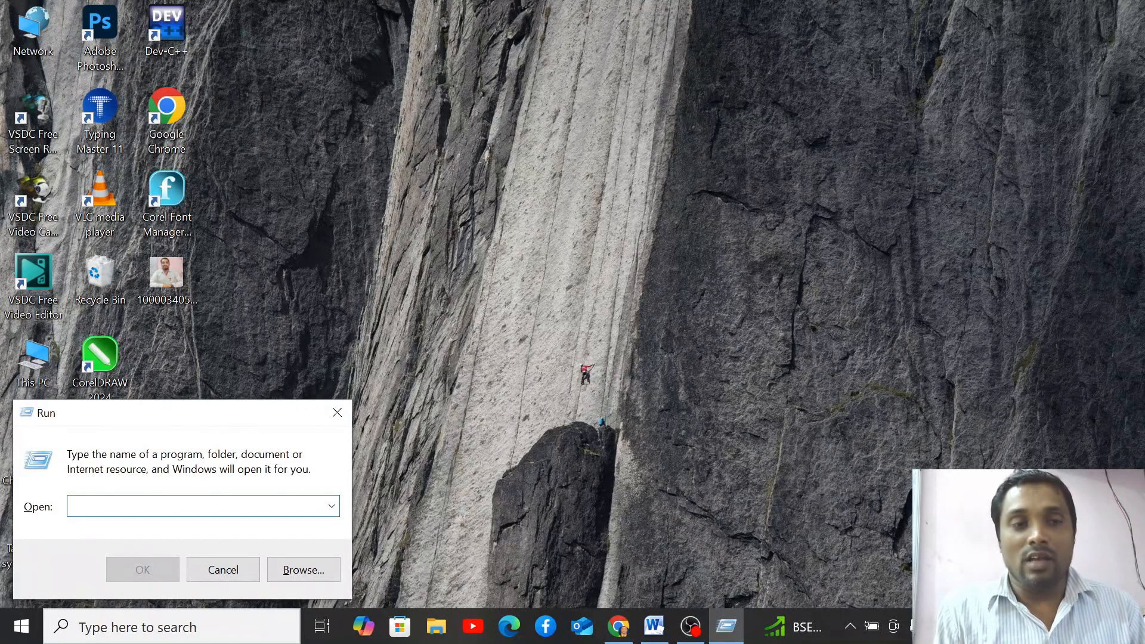
text(N)
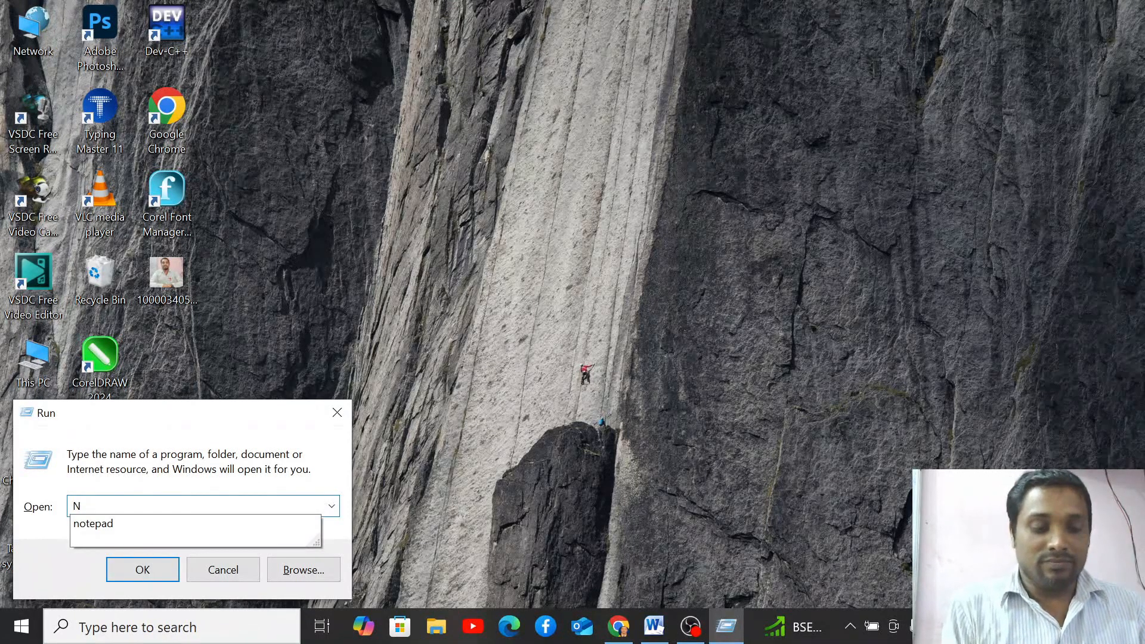
text(OTE)
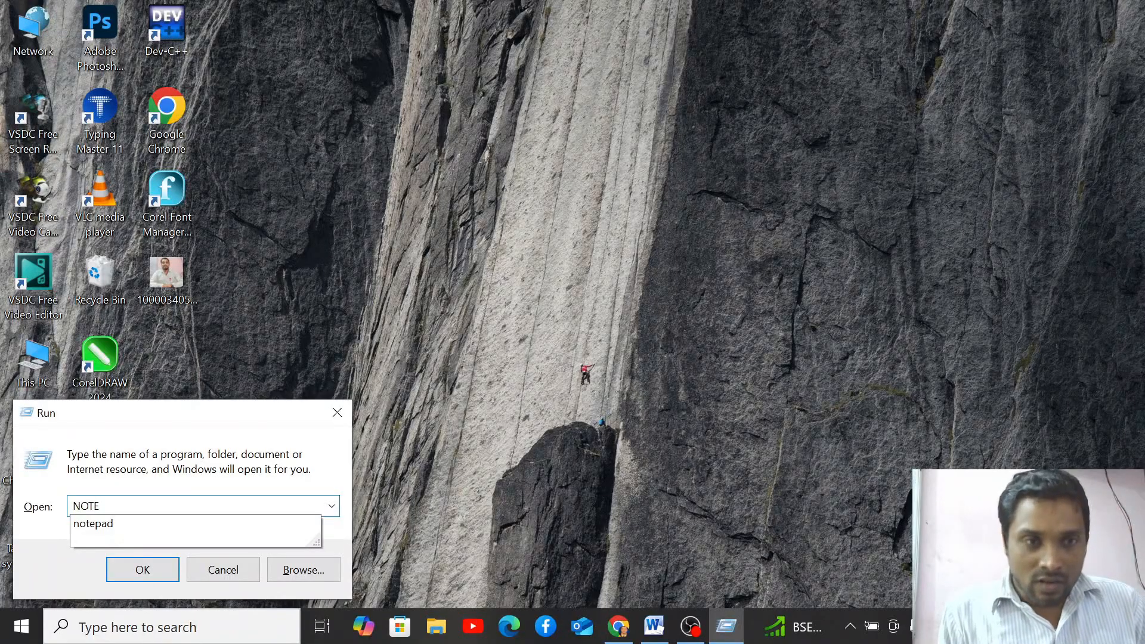
key(Down)
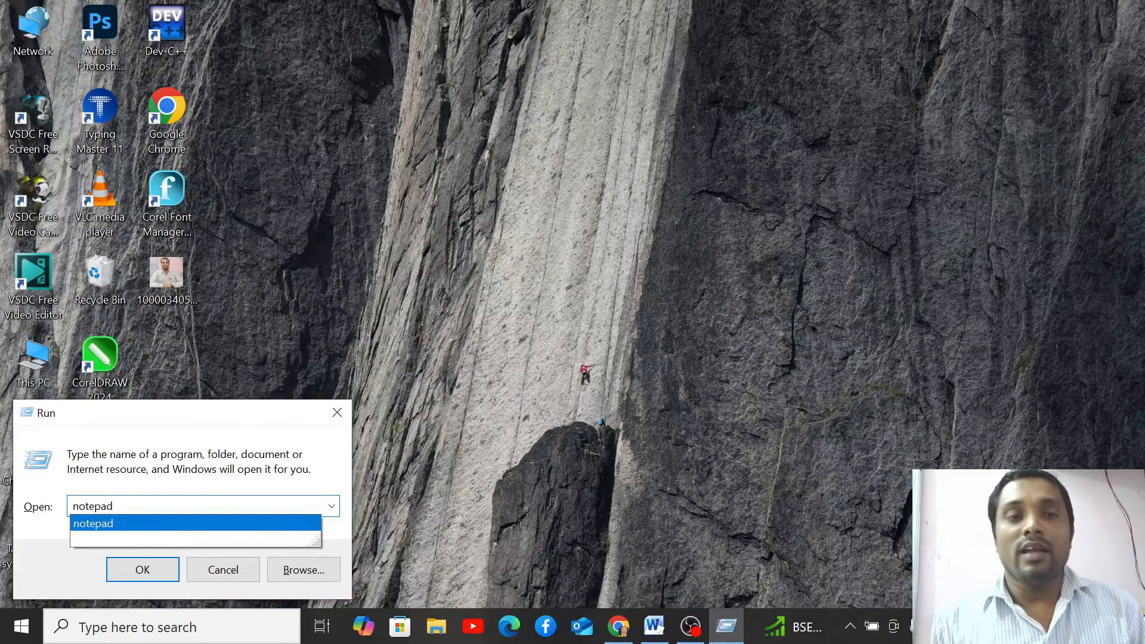
key(Return)
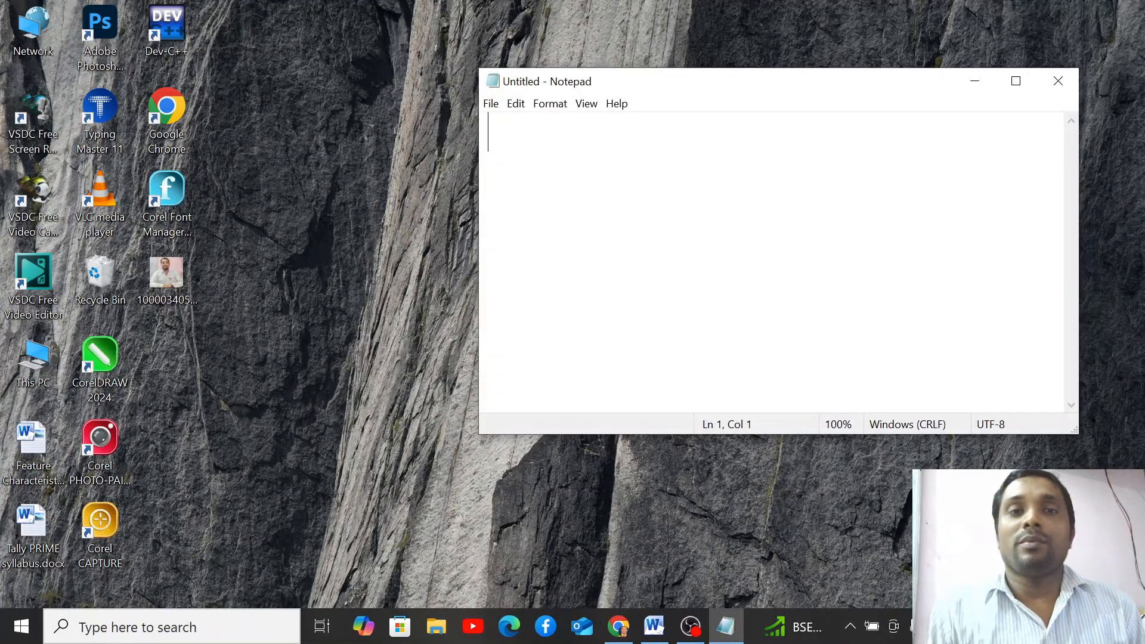
click(1016, 80)
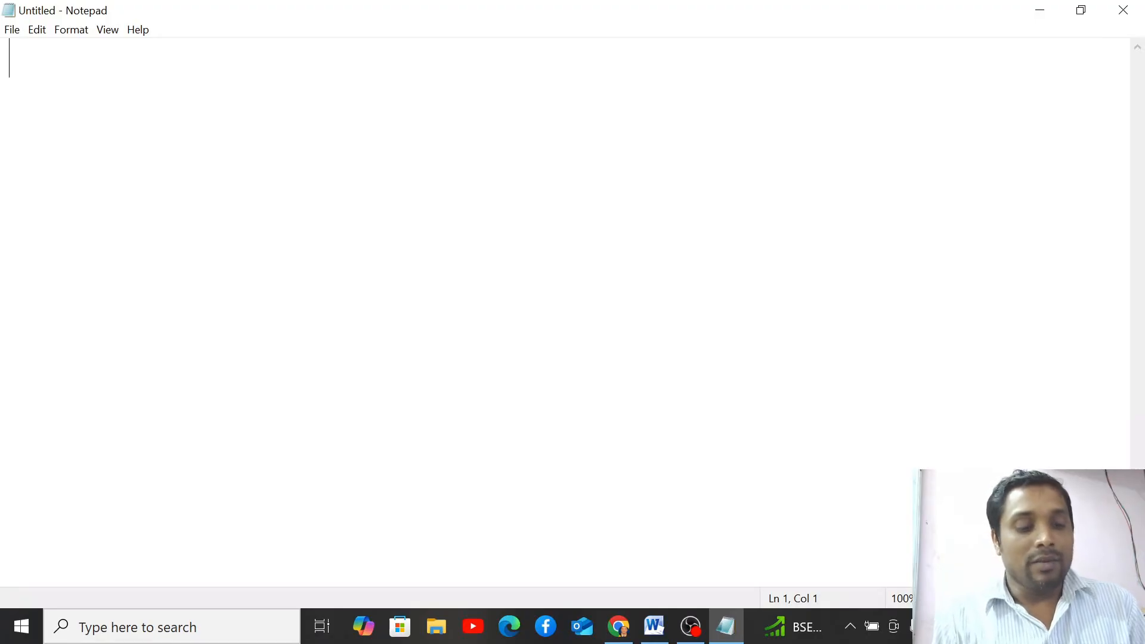
text(On the Insert tab, the galleries include items that are designed to coordinate with the overall look of your document. You can use these galleries to insert tables, headers, footers, lists, cover pages, and other document building blocks. When you create pictures, charts, or diagrams, they also coordinate with your current document look. You can easily change the formatting of selected text in the document text by choosing a look for the selected text from the Quick Styles gallery on the Home tab. You can also format text directly by using the other controls on the Home tab. Most controls offer a choice of using the look from the current theme or using a format that you specify directly. To change the overall look of your document, choose new Theme elements on the Page Layout tab. To change the looks available in the Quick Style gallery, use the Change Current Quick Style Set command. Both the Themes gallery and the Quick Styles gallery provide reset commands so that you can always restore the look of your document to the original contained in your current template.)
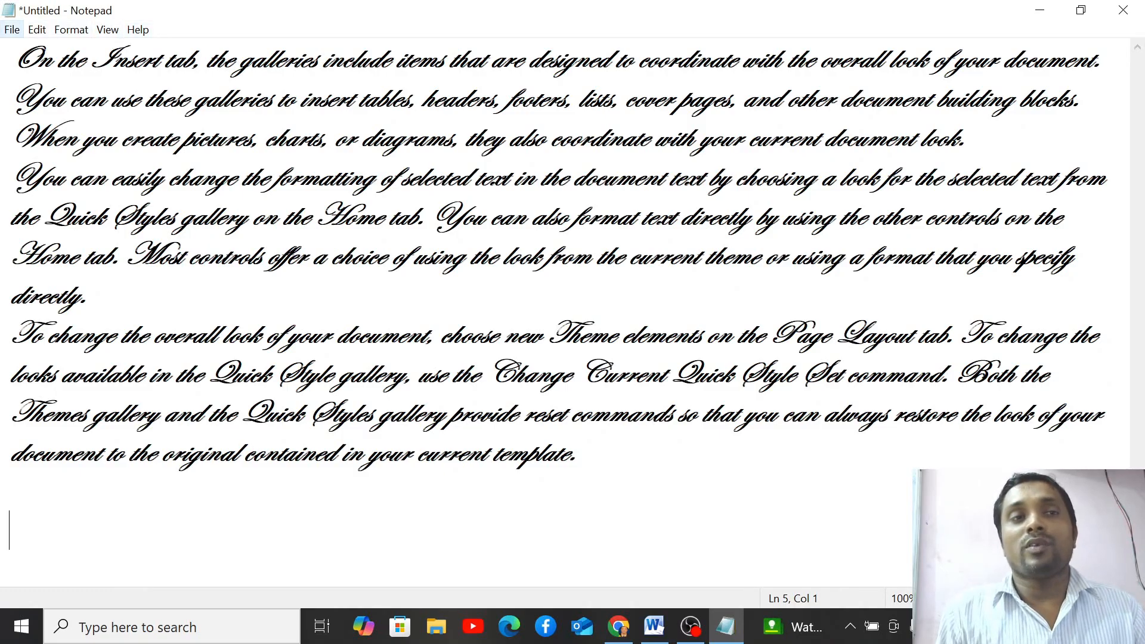
- Browse across Notepad's menu bar from File to Help and back, then dismiss it
click(12, 29)
click(12, 30)
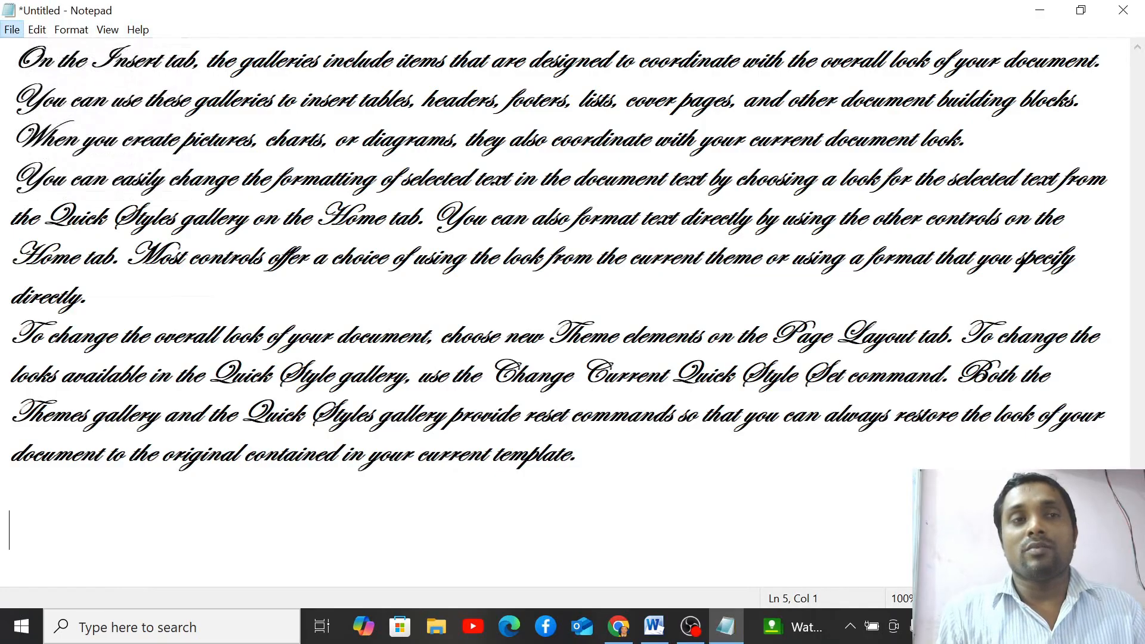
click(37, 29)
mouse_move(71, 29)
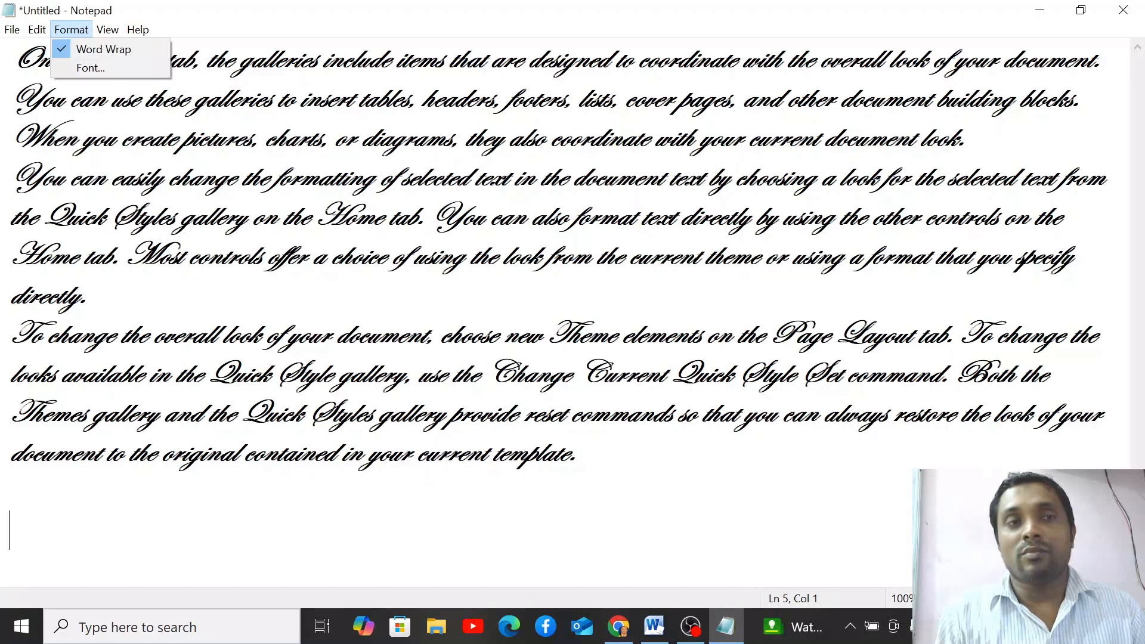
mouse_move(107, 29)
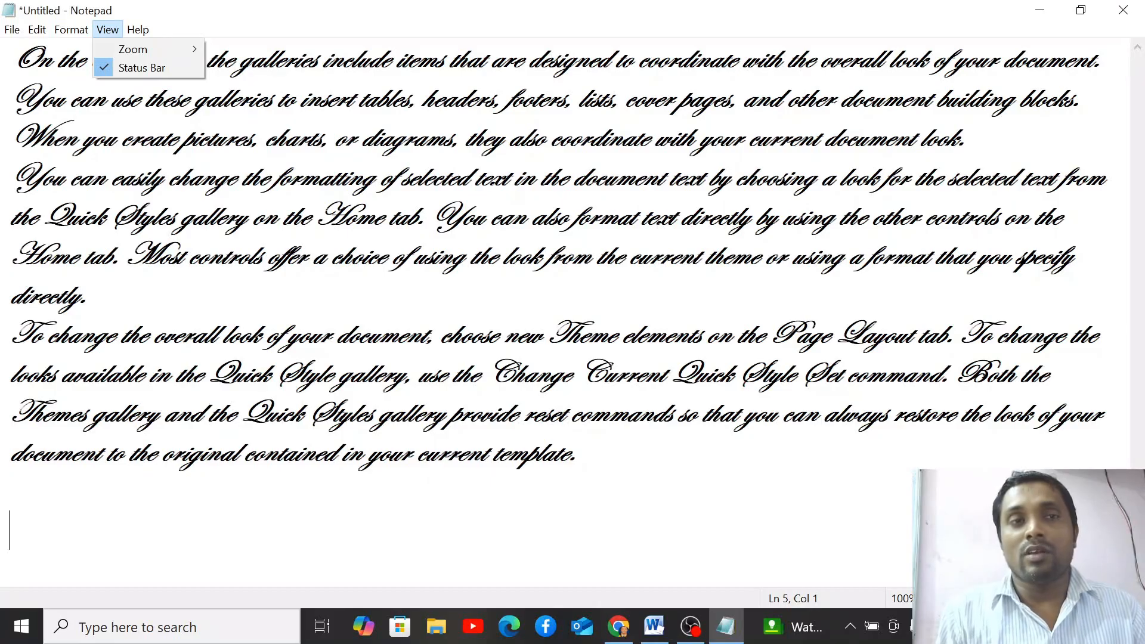
key(Right)
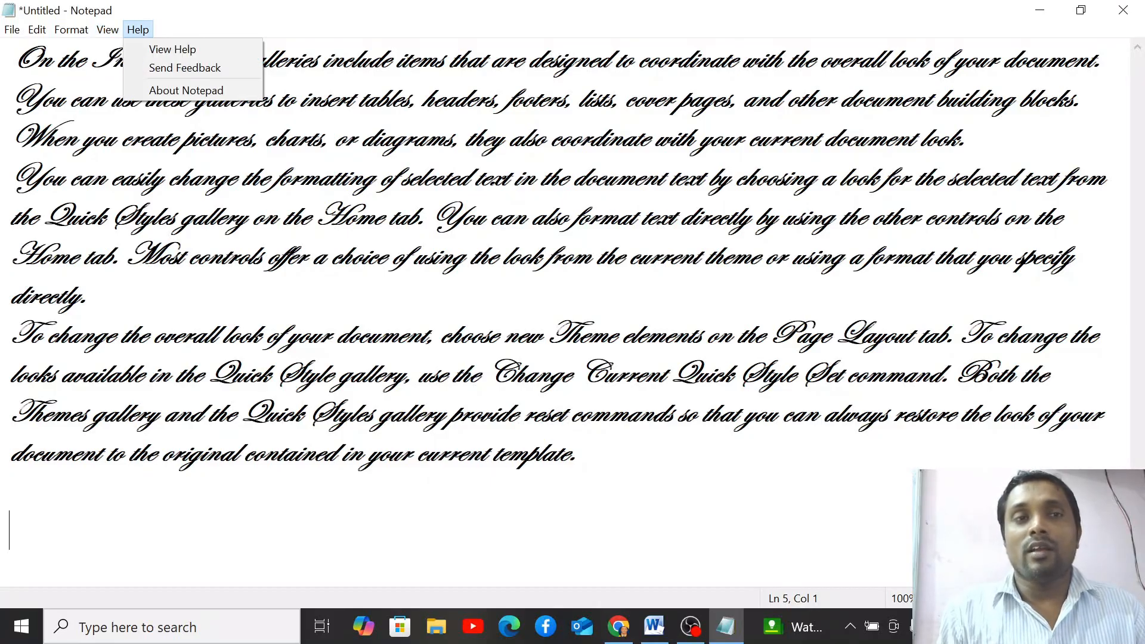
key(Left)
key(Left)
key(Left)
key(Left)
key(Escape)
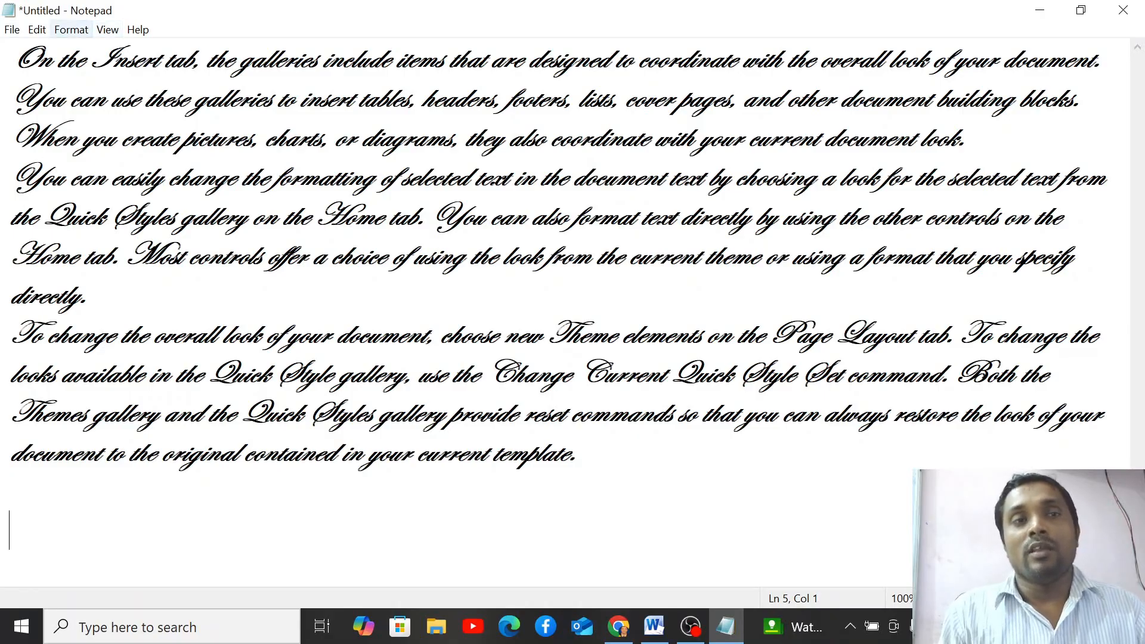
- Reopen the File menu, step through its commands, and move over to the Edit menu
click(12, 30)
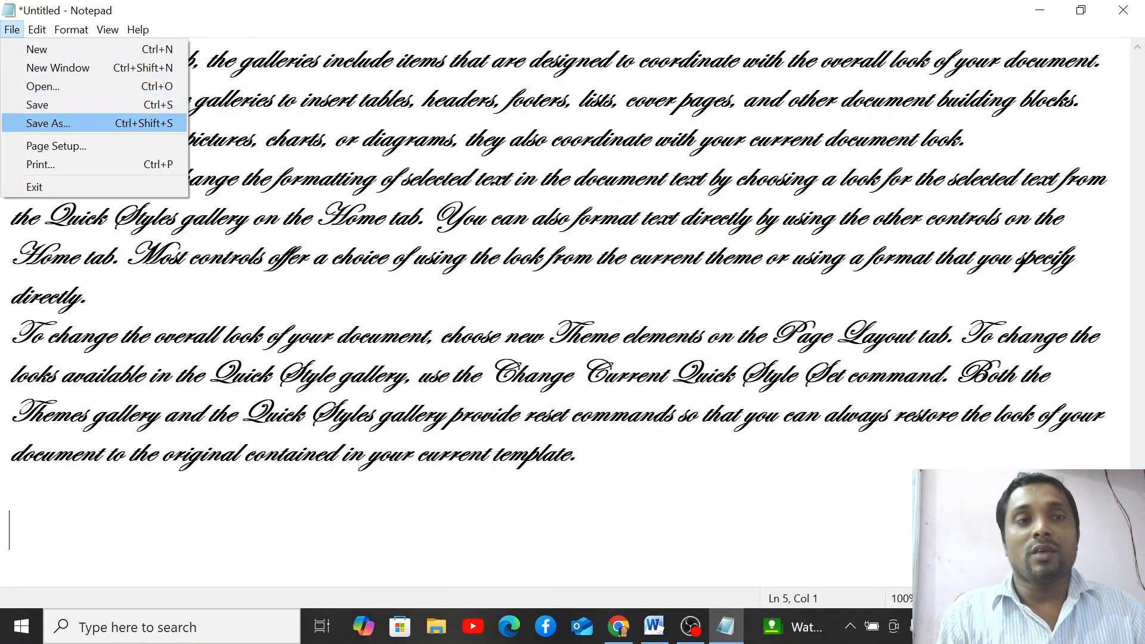
key(Down)
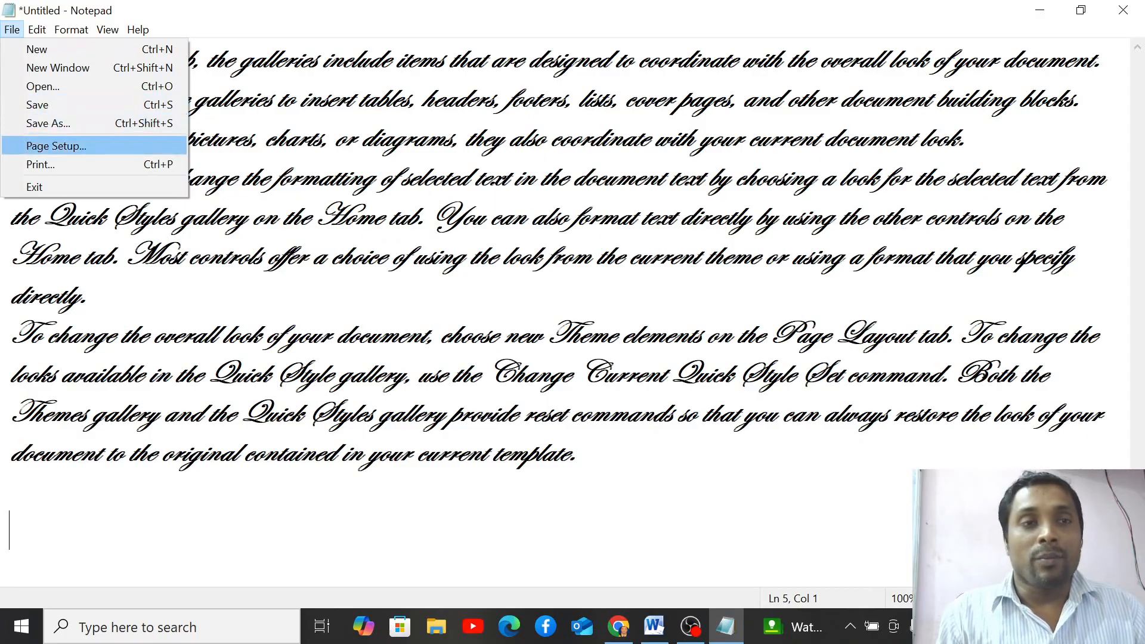
key(Down)
key(Down)
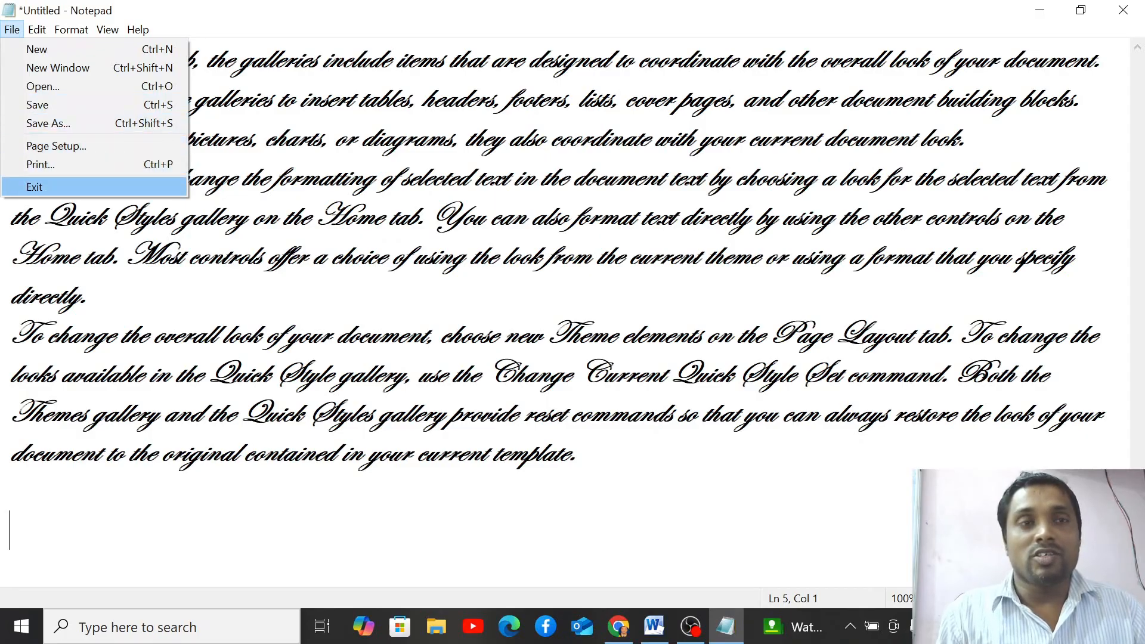
key(Down)
key(Down)
key(Down)
key(Down)
key(Down)
key(Down)
key(Down)
key(Down)
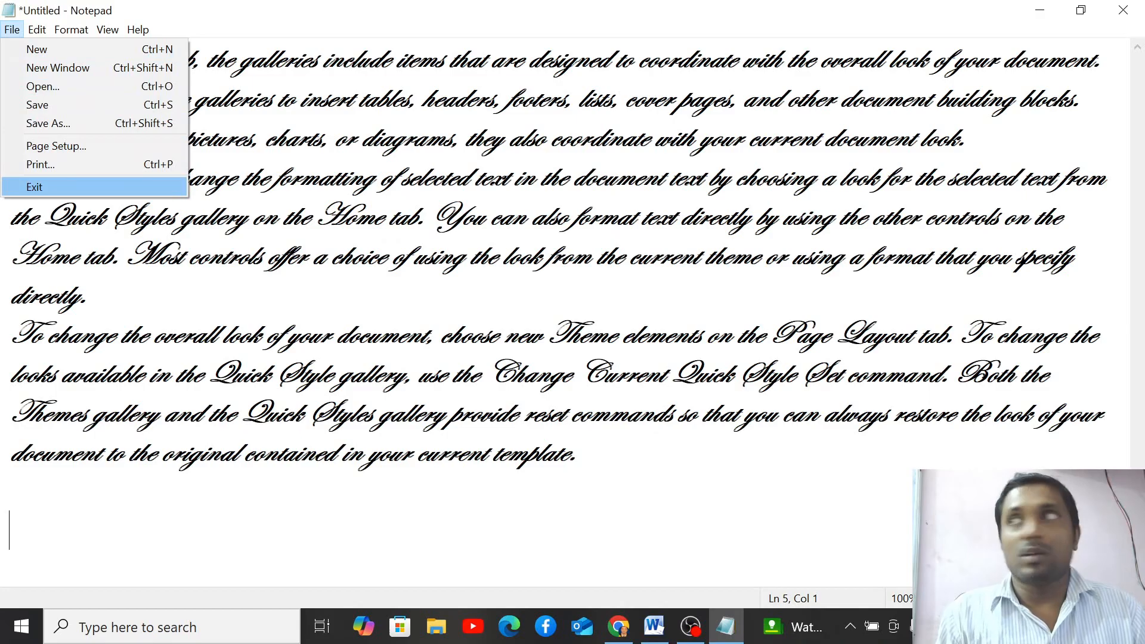
key(Up)
key(Up)
key(Up)
key(Up)
key(Up)
key(Up)
key(Up)
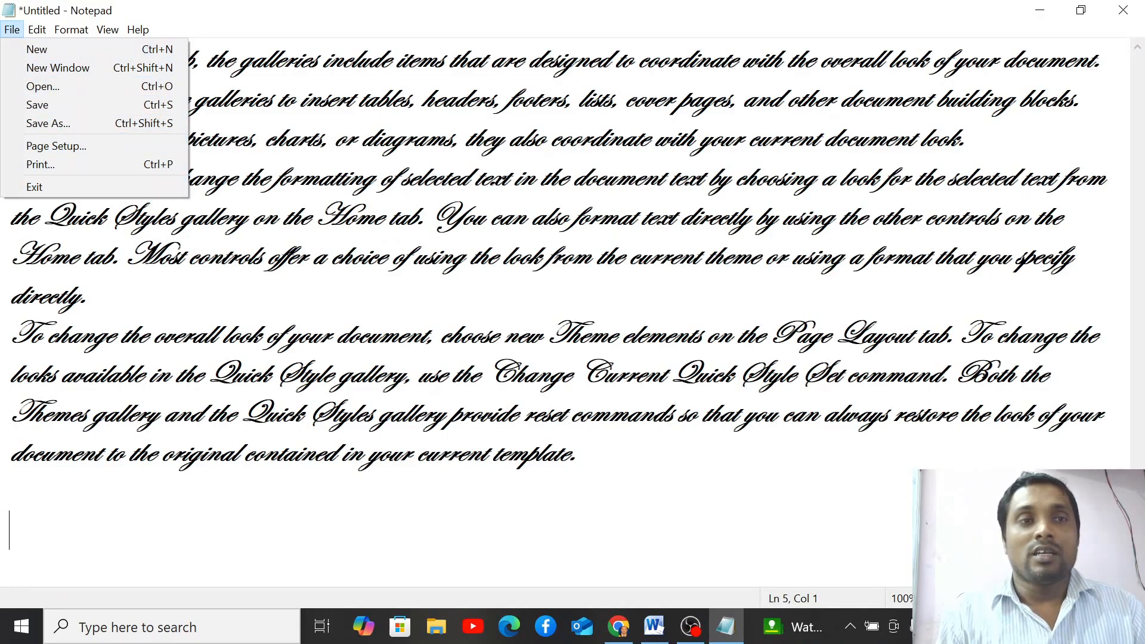
key(Right)
key(Down)
key(Down)
key(Down)
key(Down)
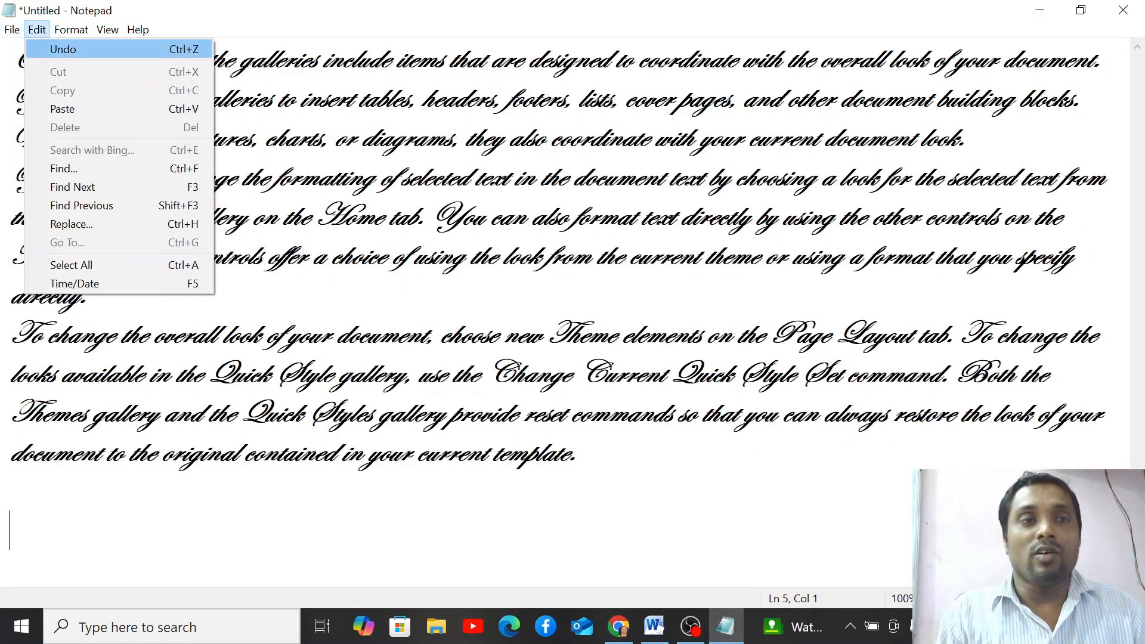
key(Down)
key(Down)
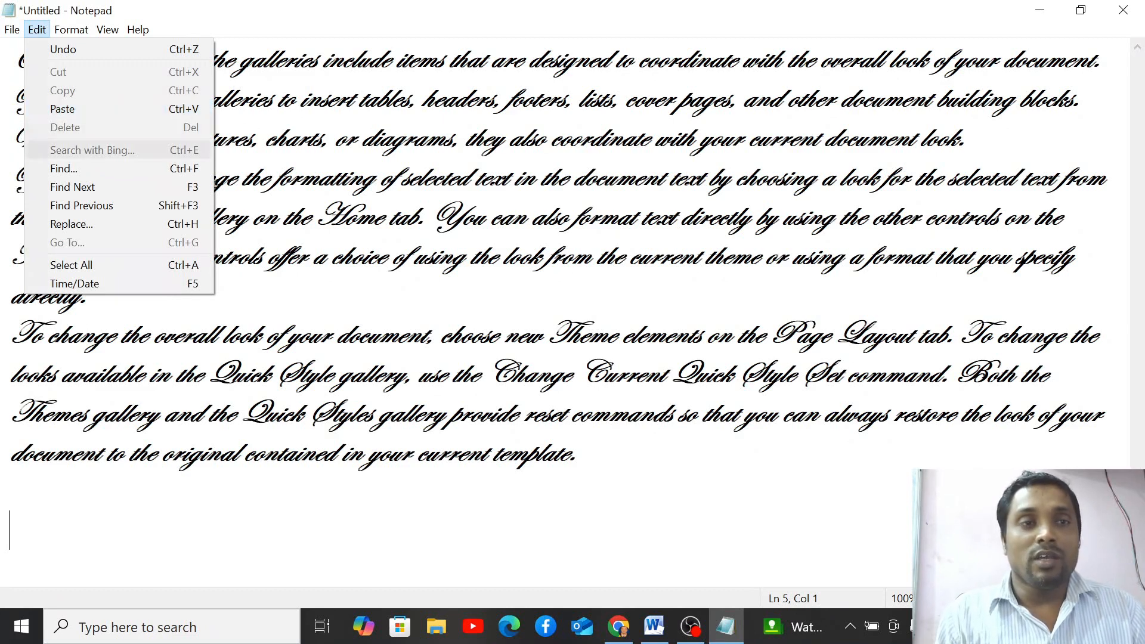
key(Down)
key(Down)
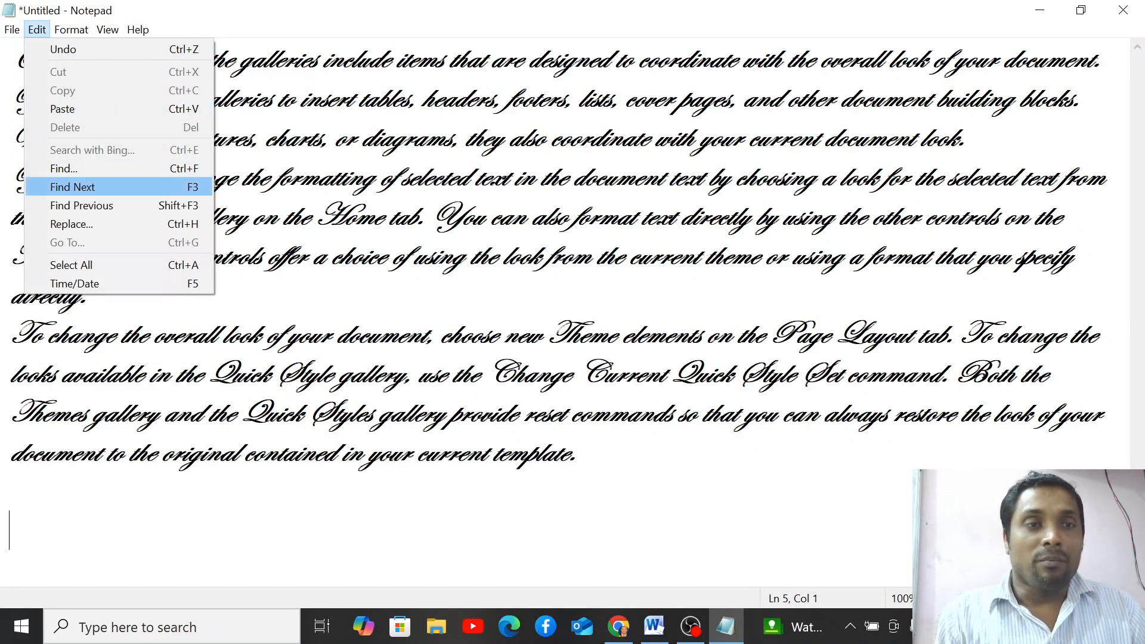
key(Down)
key(Down)
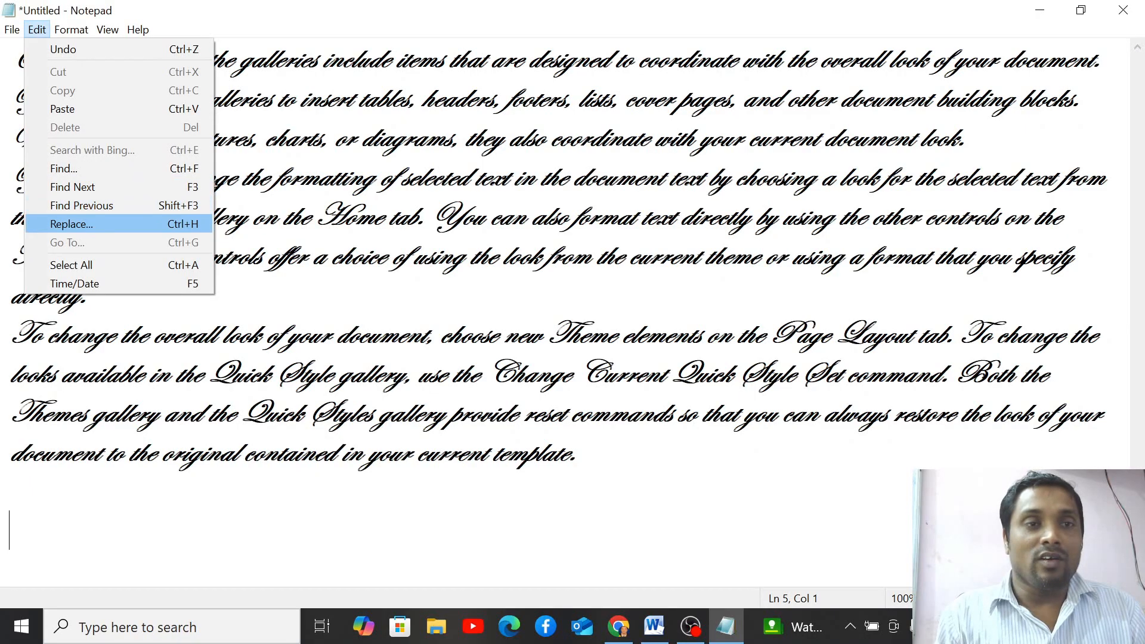
key(Down)
key(Down)
key(Down)
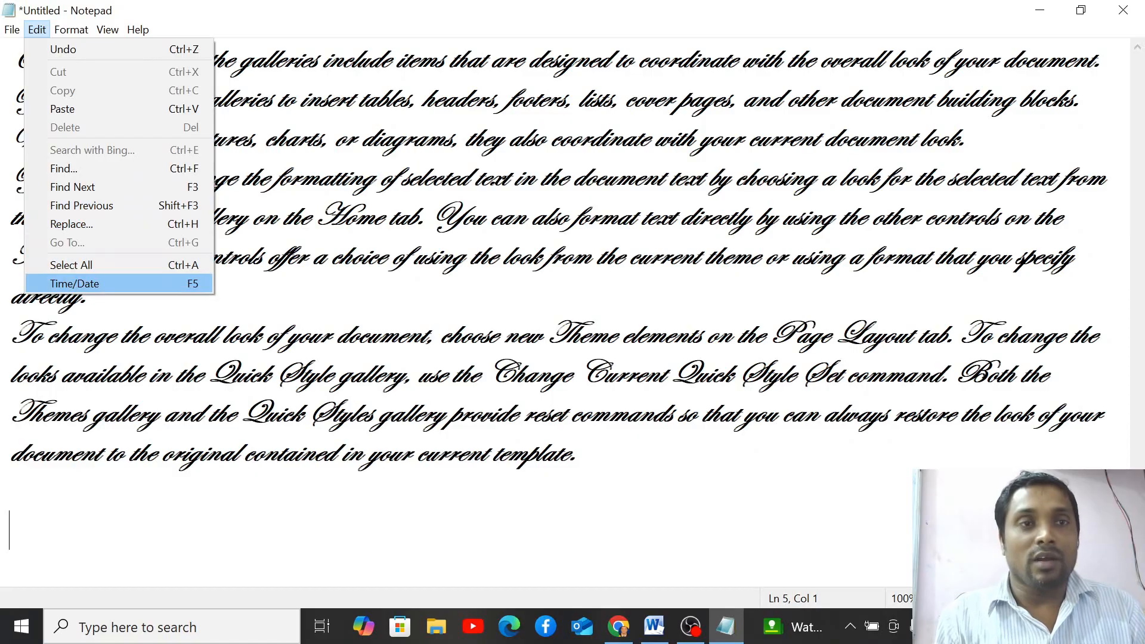
key(Up)
key(Up)
key(Up)
key(Up)
key(Up)
key(Up)
key(Up)
key(Up)
key(Up)
key(Up)
key(Up)
key(Up)
key(Right)
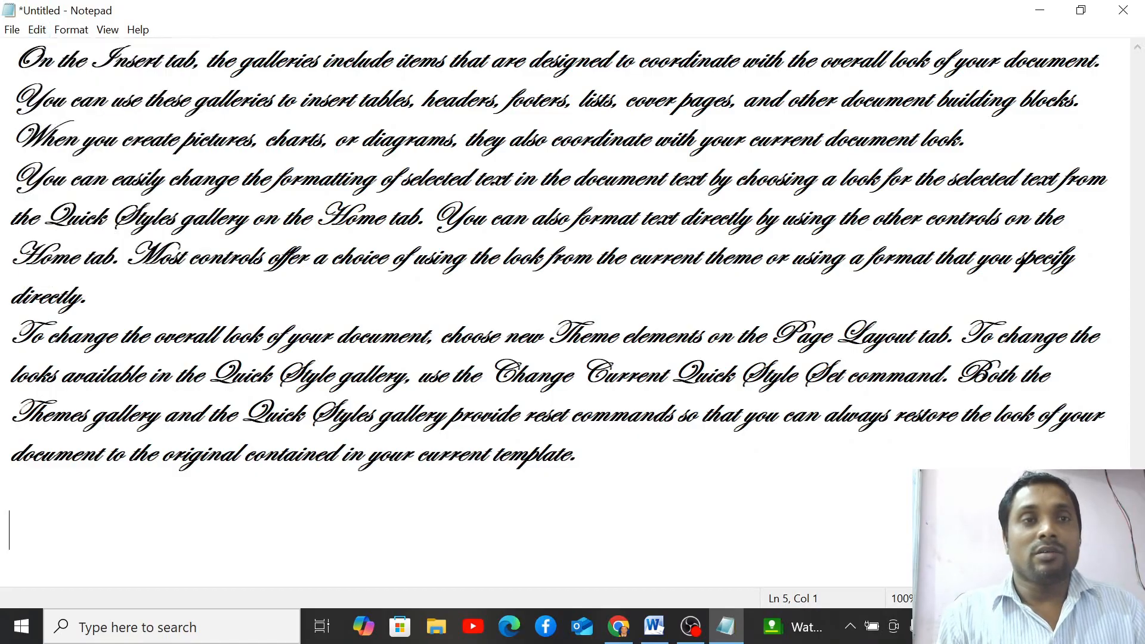
key(Down)
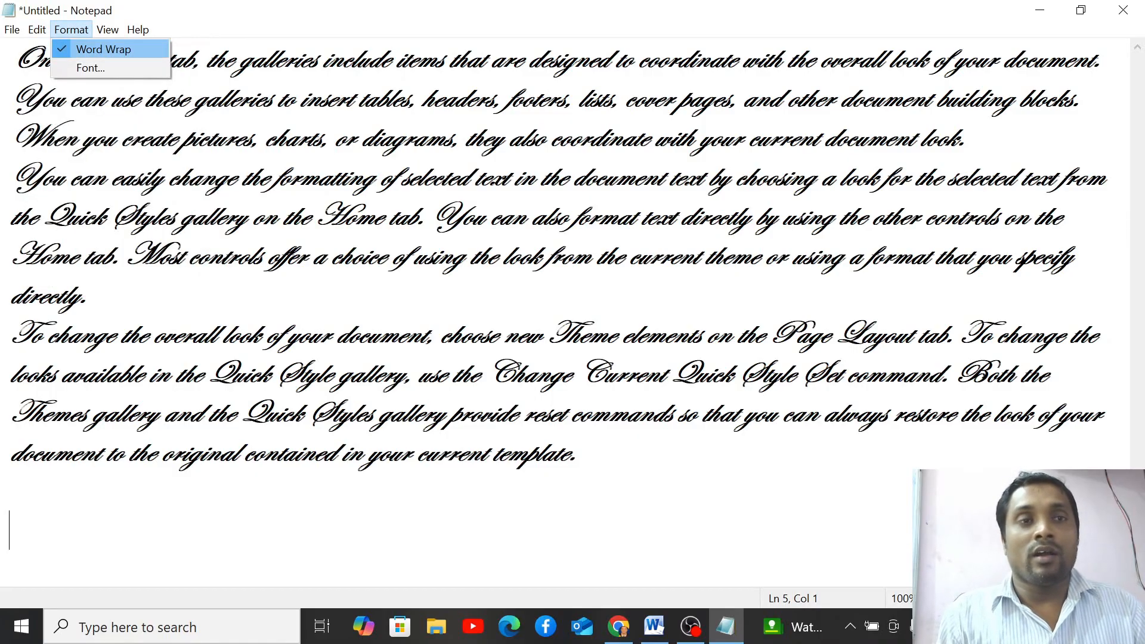
key(Down)
key(Up)
key(Right)
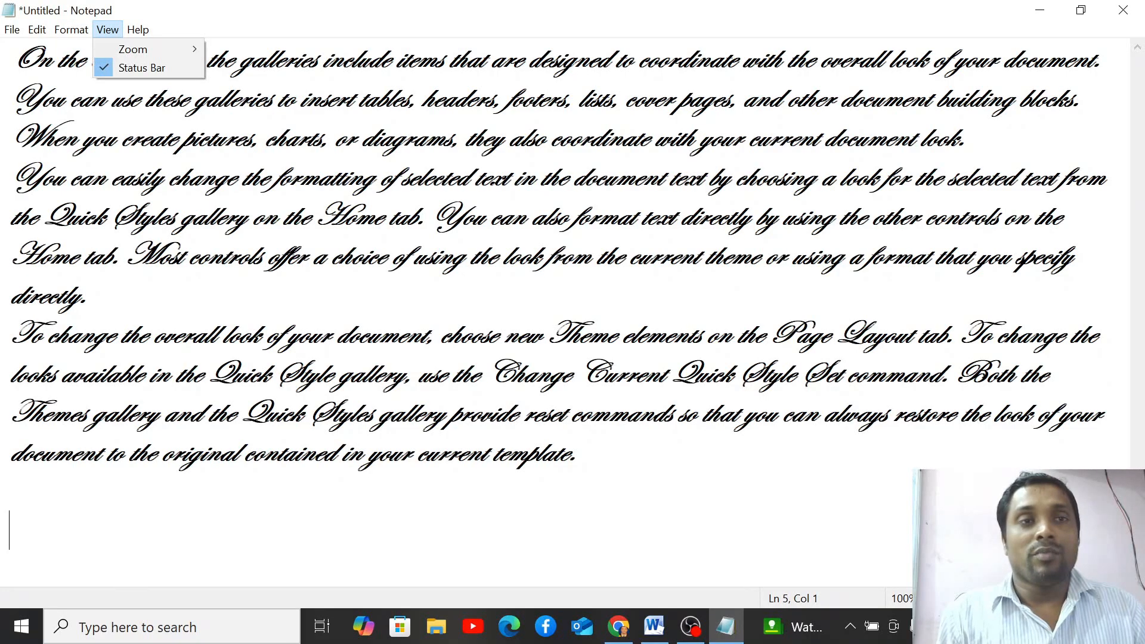
key(Down)
key(Right)
key(Down)
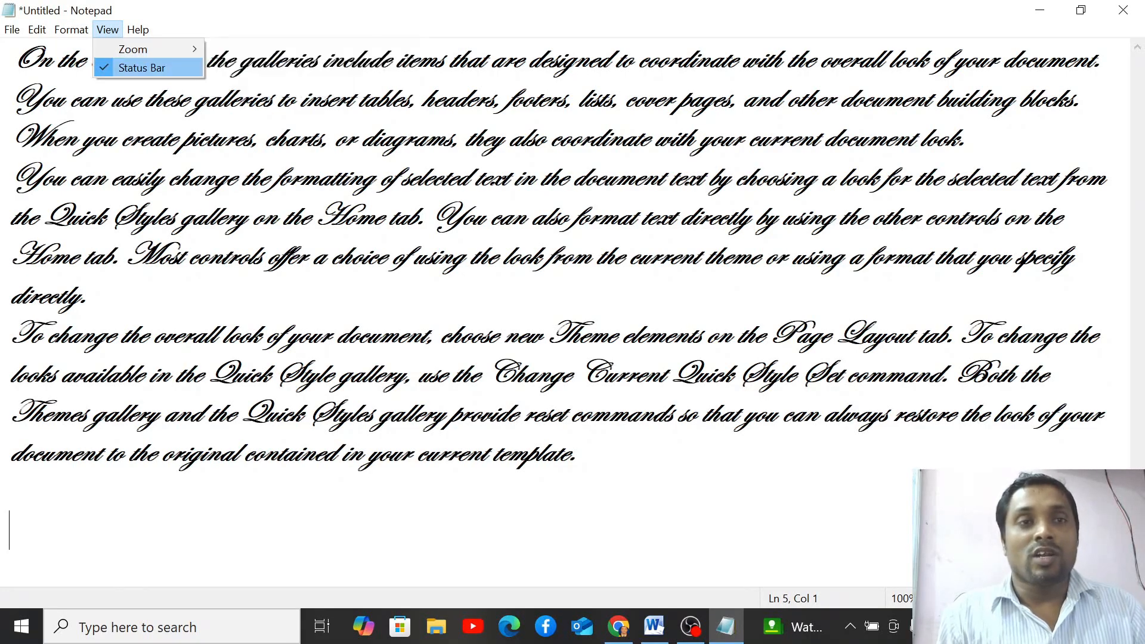
key(Up)
key(Right)
key(Down)
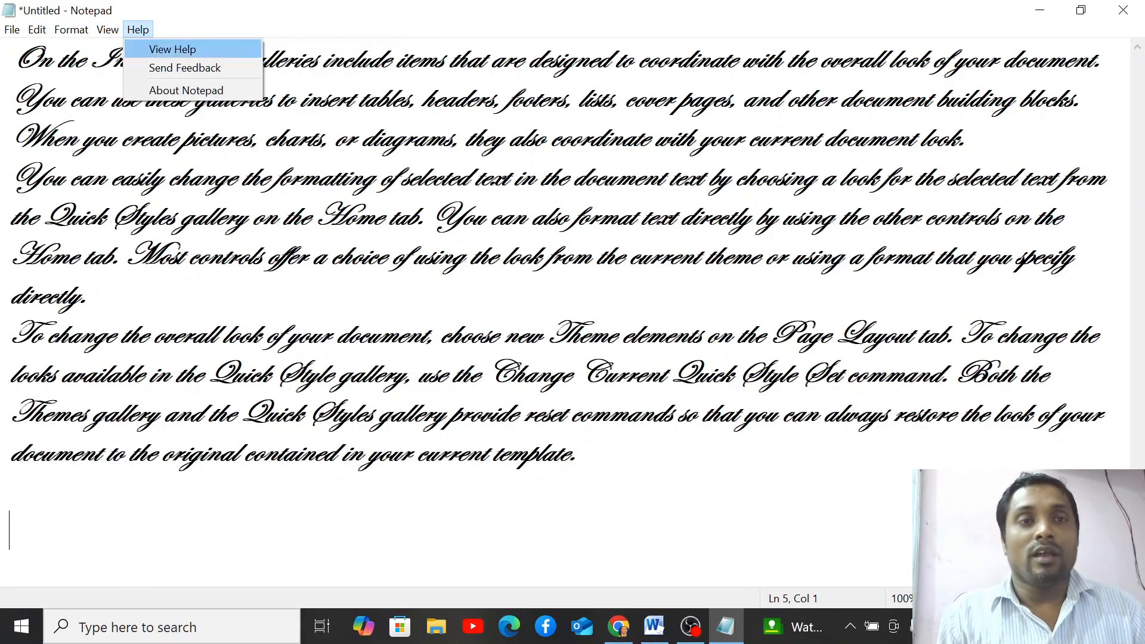
key(Down)
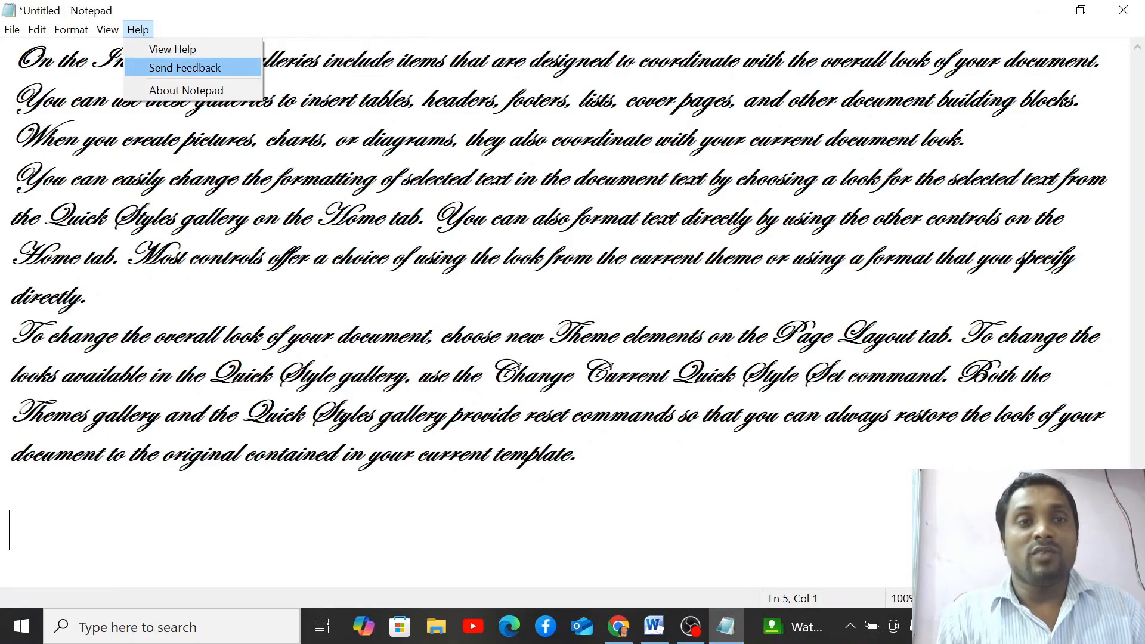
key(Down)
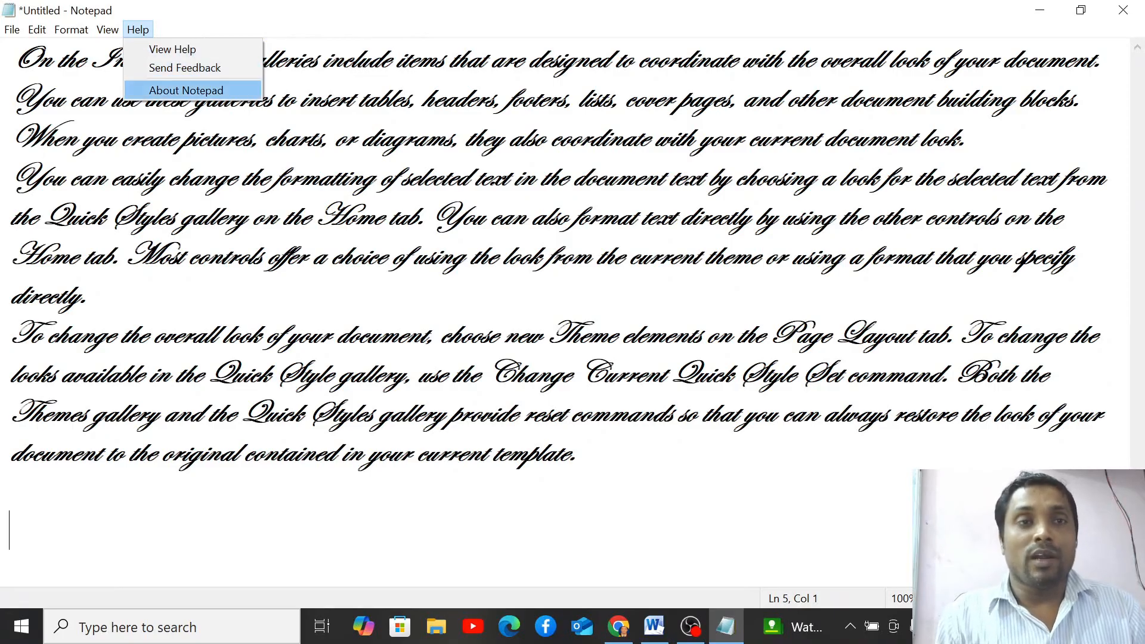
key(Up)
key(Up)
key(Left)
key(Left)
key(Left)
key(Left)
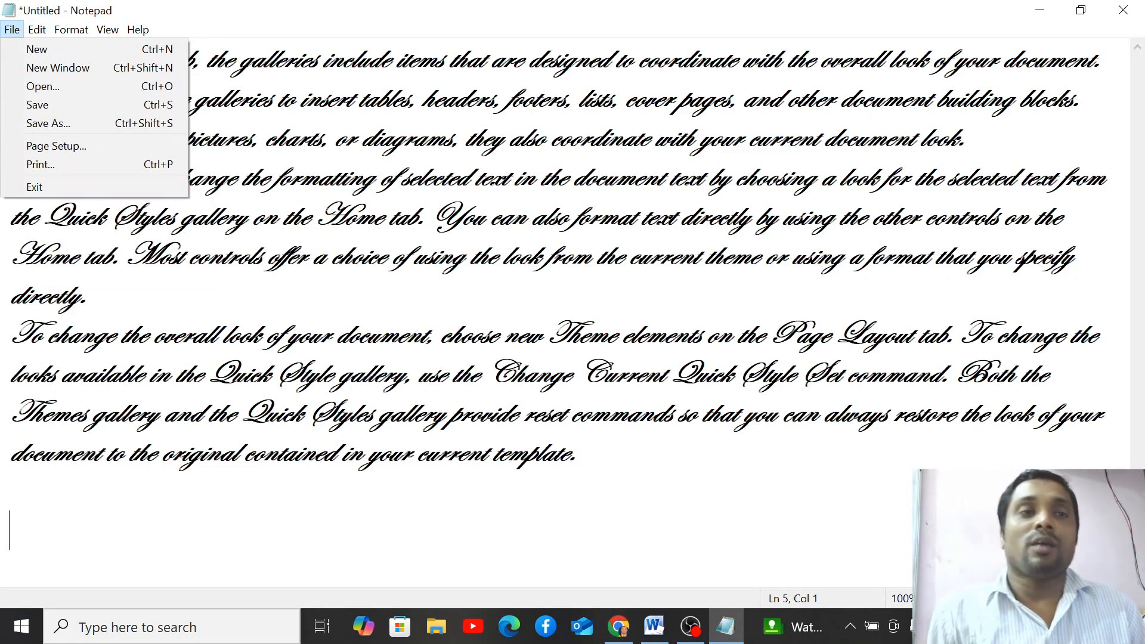
click(77, 257)
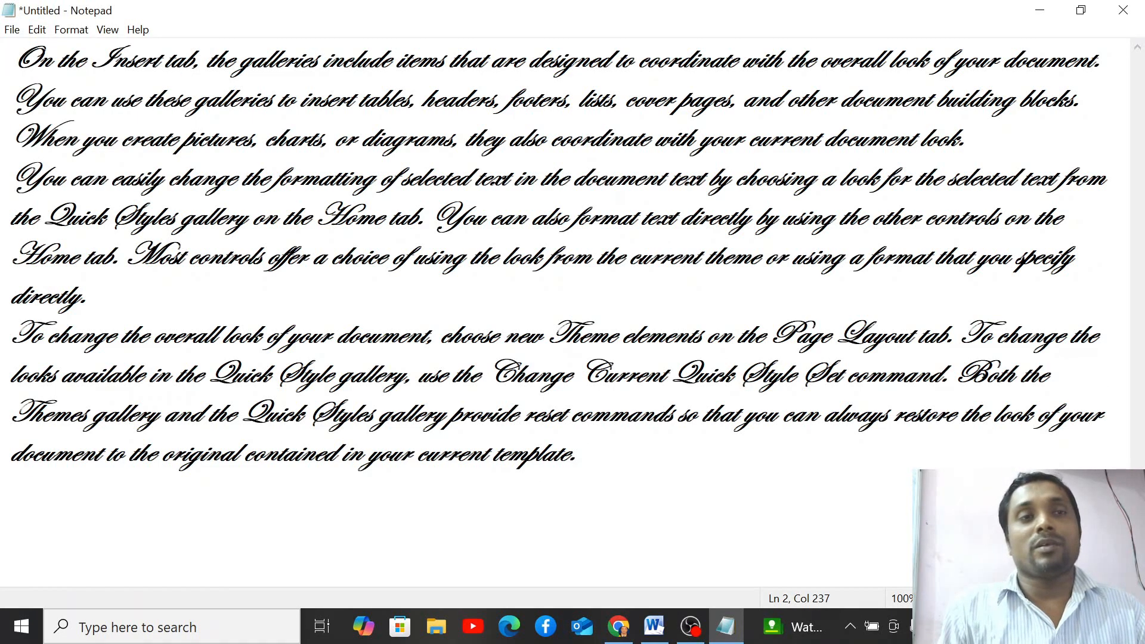
click(36, 59)
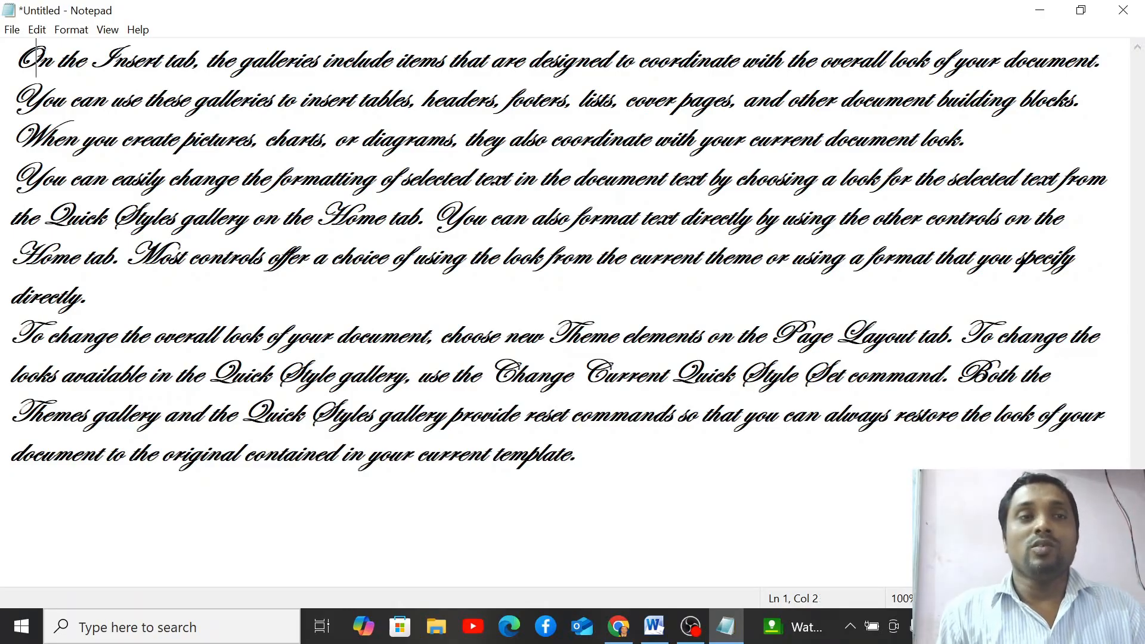
drag(36, 58, 1047, 414)
click(9, 490)
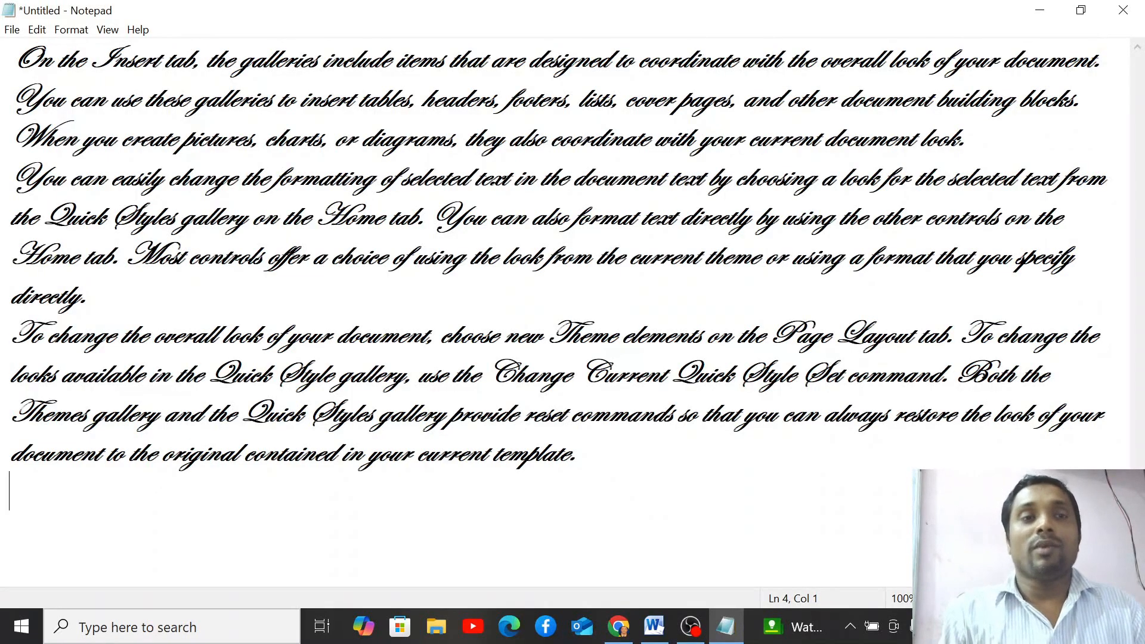
click(357, 336)
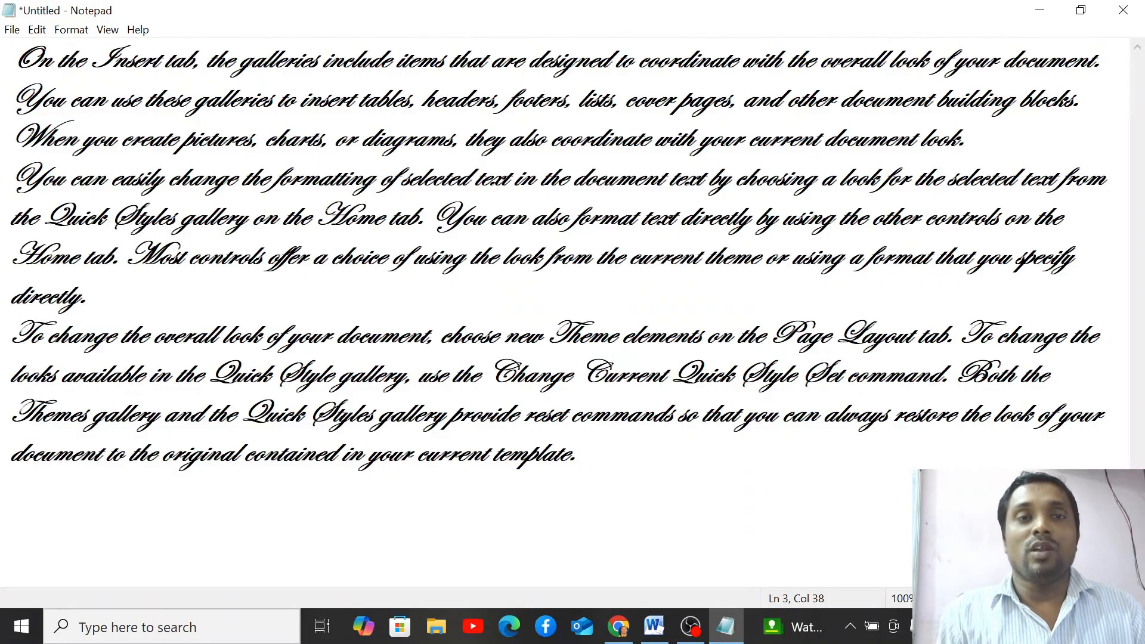
key(ctrl+Home)
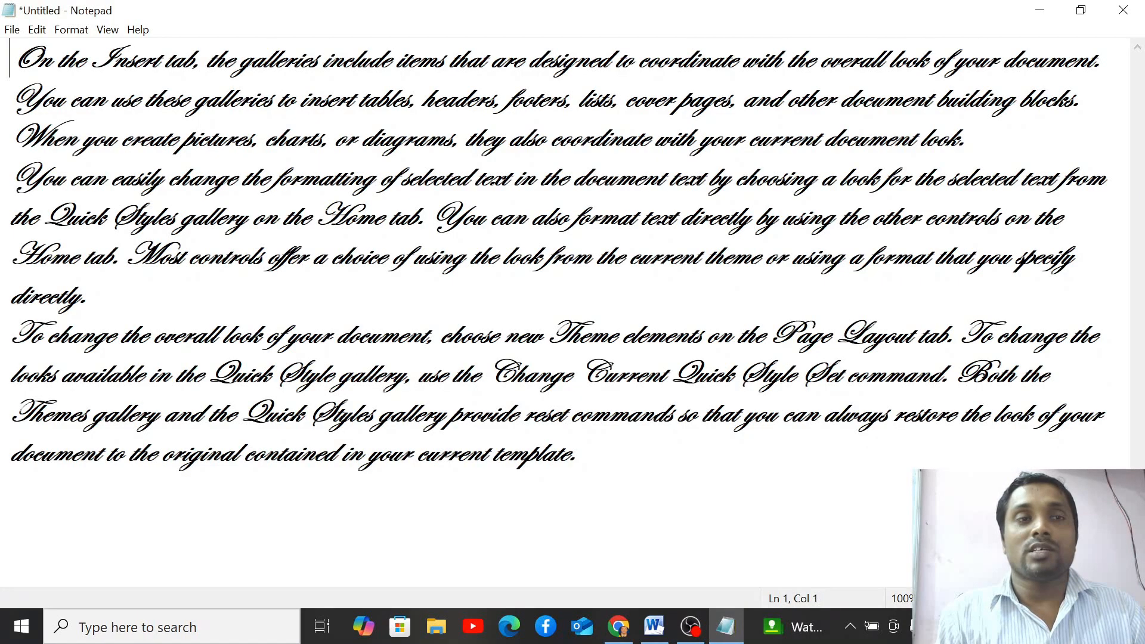
key(shift+Down)
key(shift+Down)
key(shift+Down)
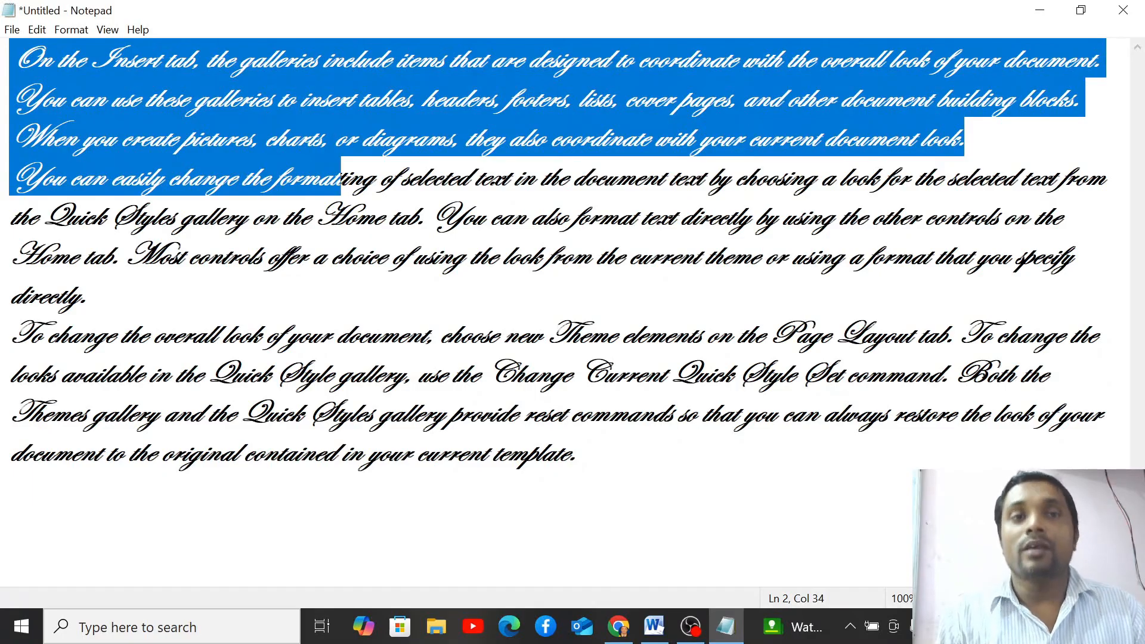
click(350, 255)
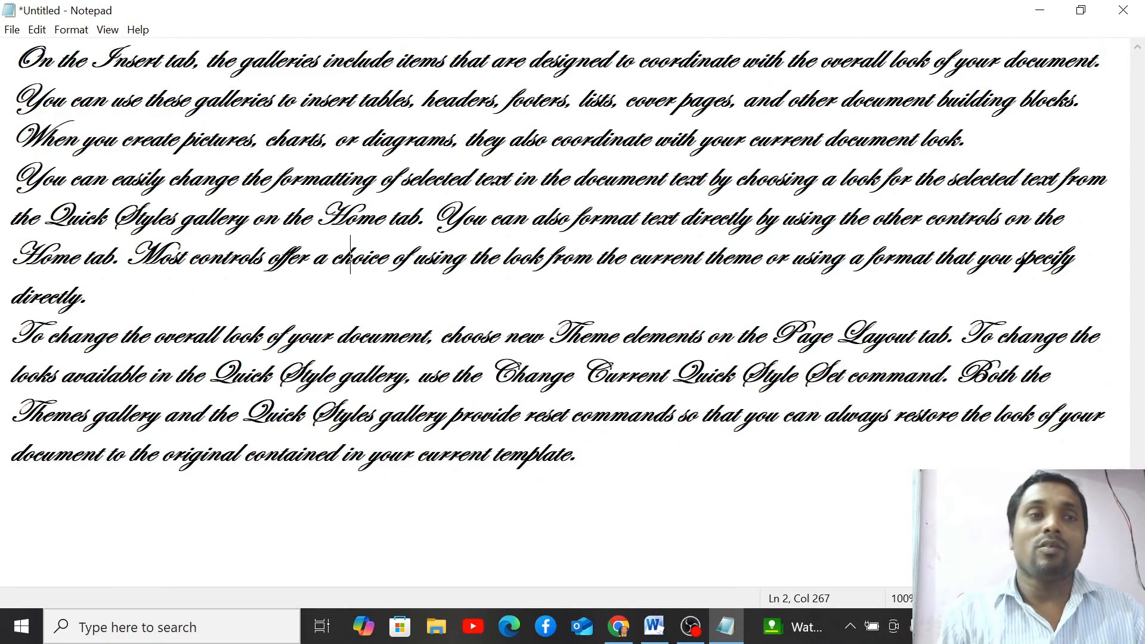
key(alt)
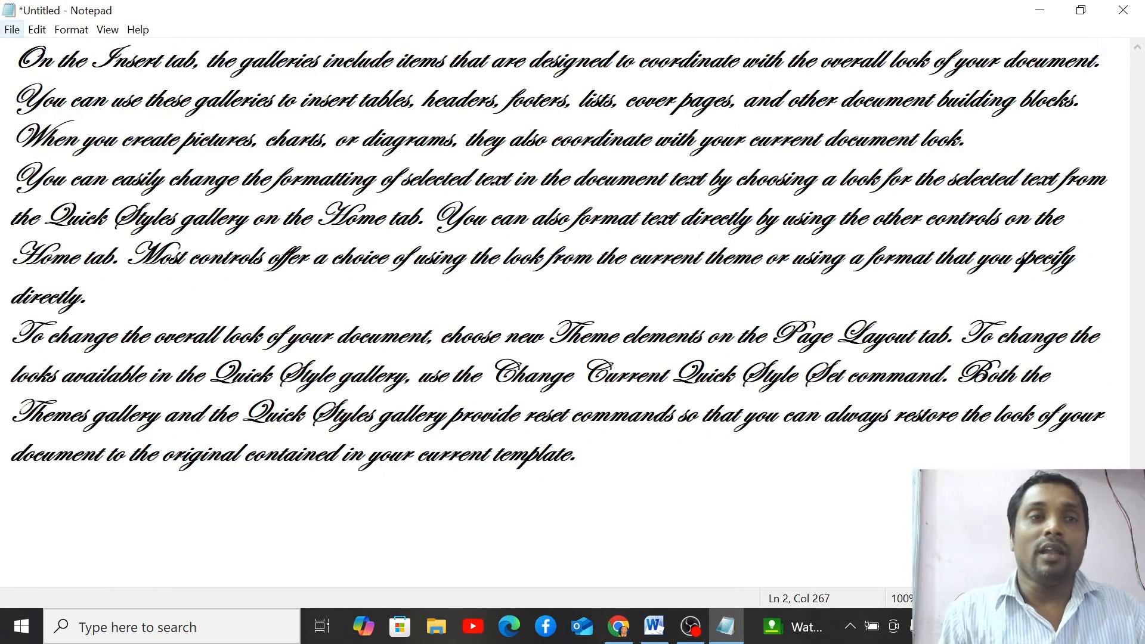
click(12, 30)
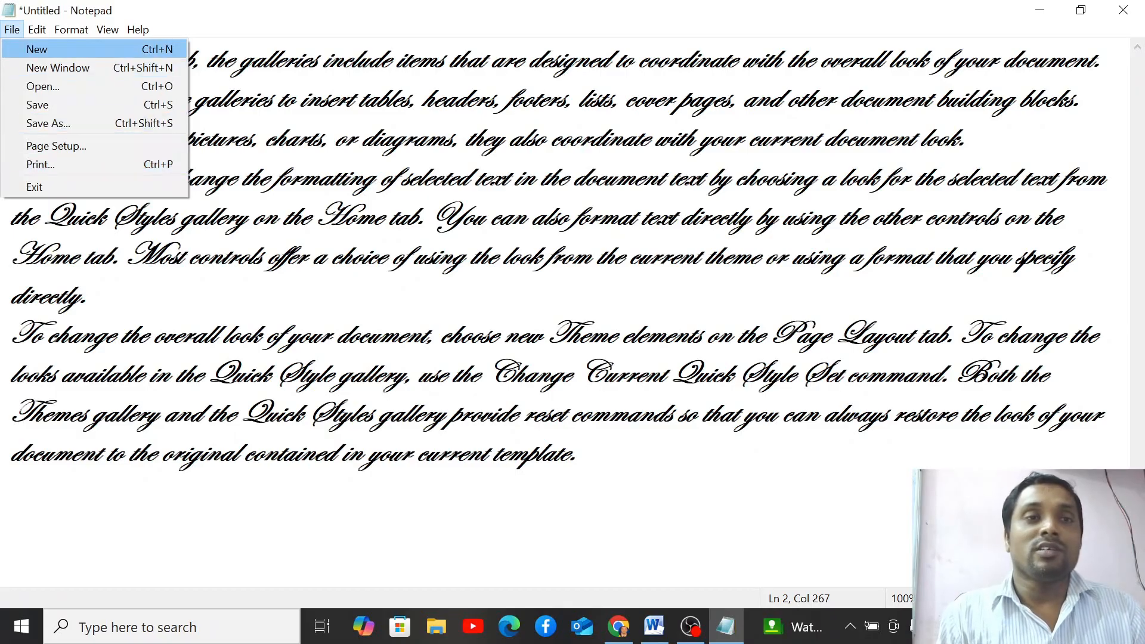
- Click back into the sample text and choose File > New, triggering the save-changes prompt
click(403, 138)
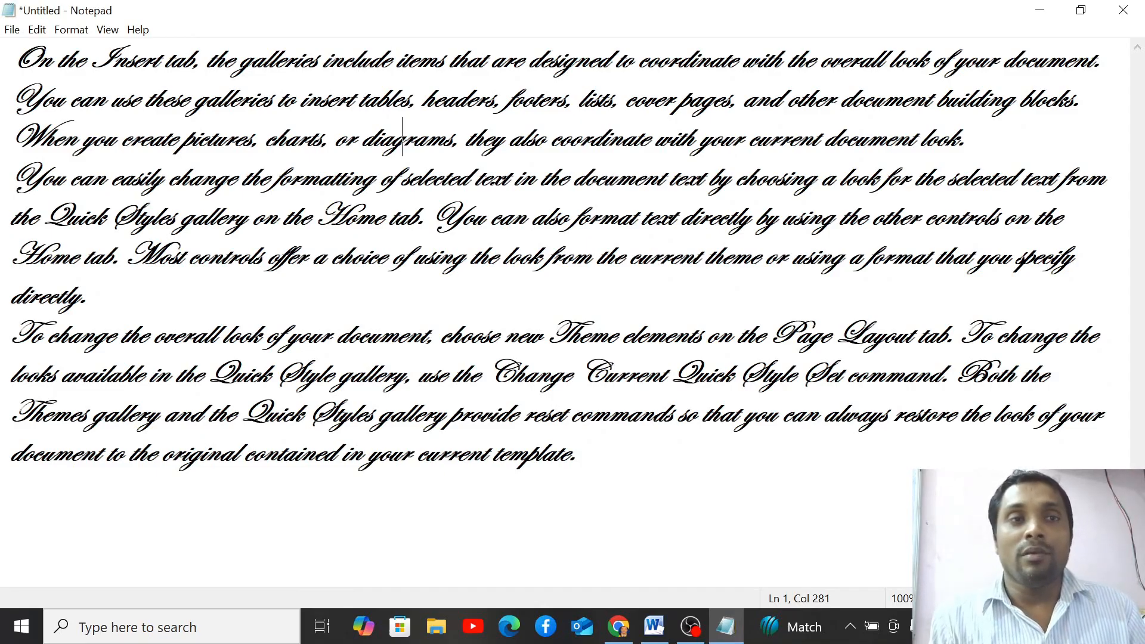
click(12, 30)
click(24, 49)
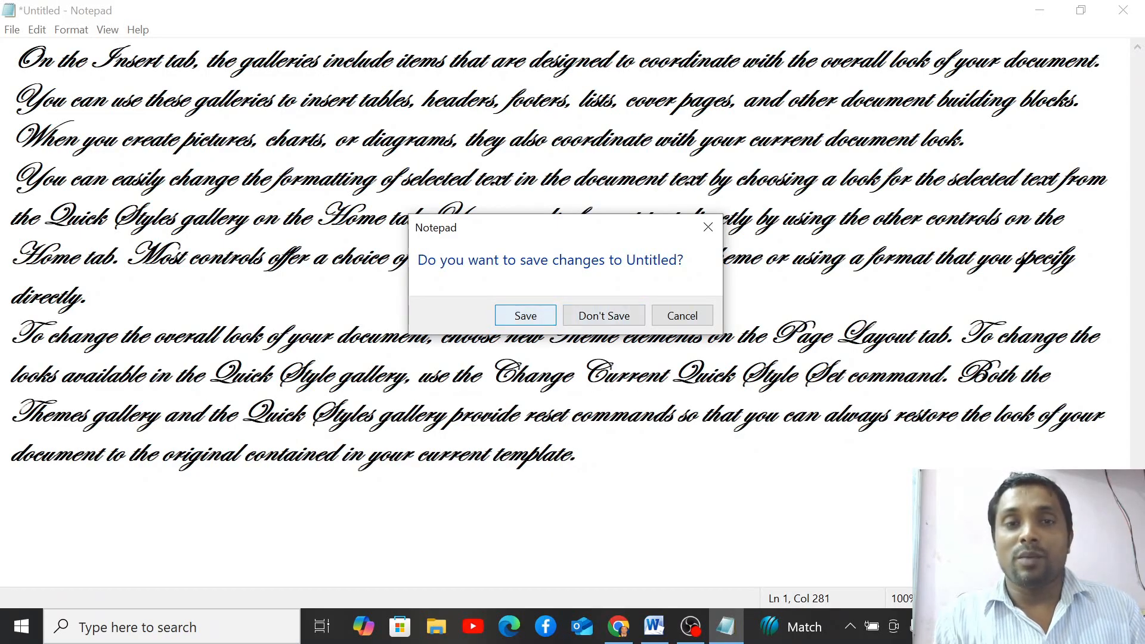
- Cancel the prompt and save the text in Documents under a new file name
key(Escape)
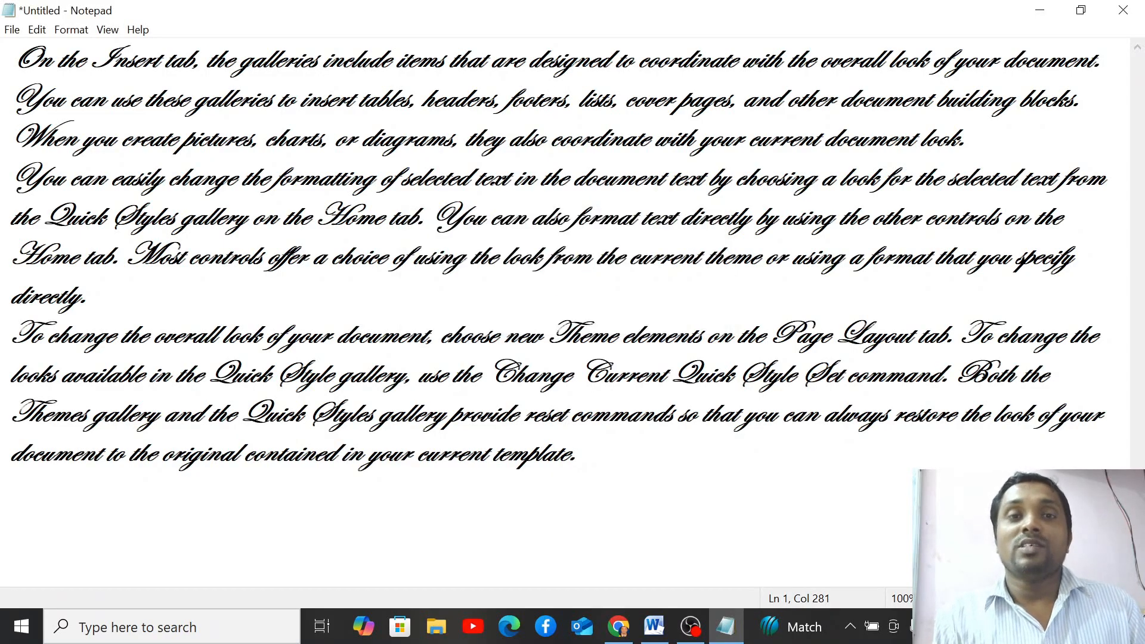
key(ctrl+s)
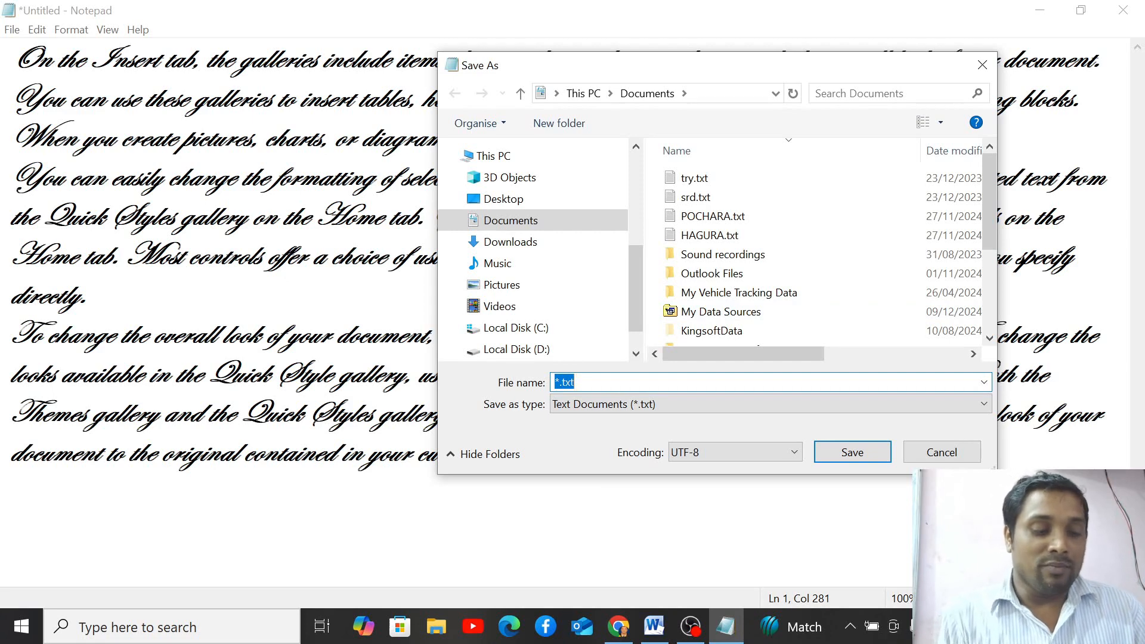
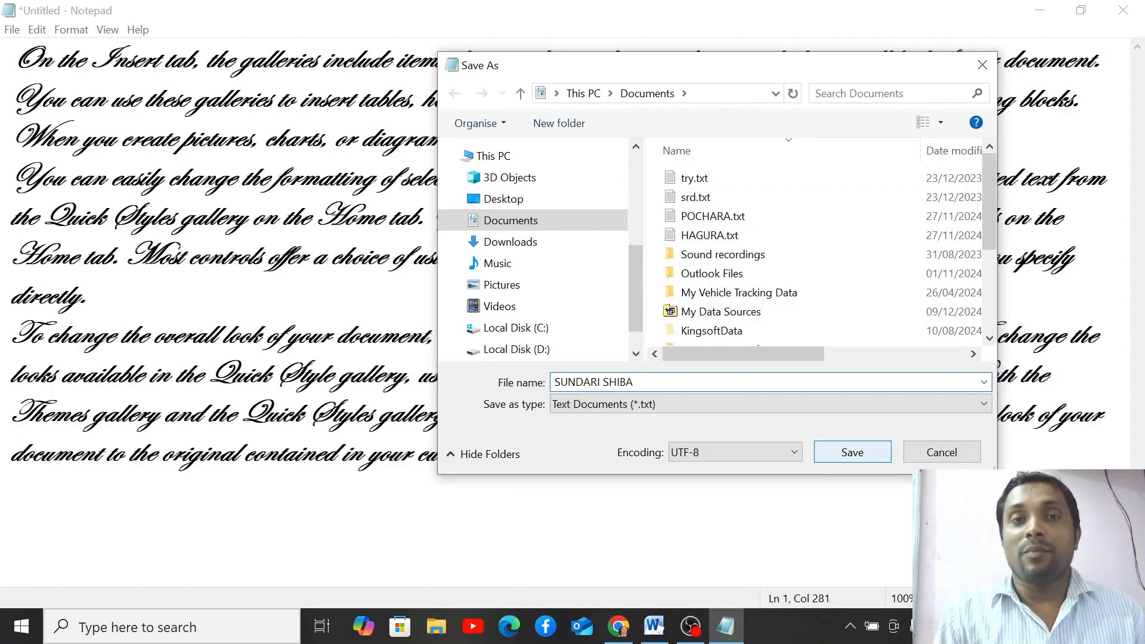
key(Return)
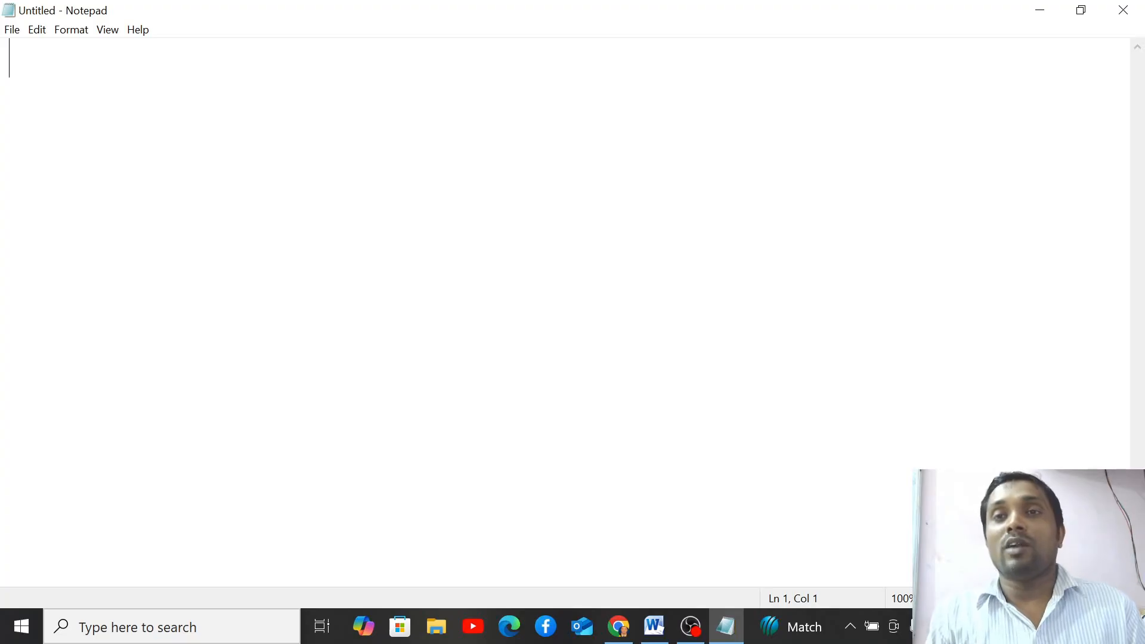
text(DQWEFE)
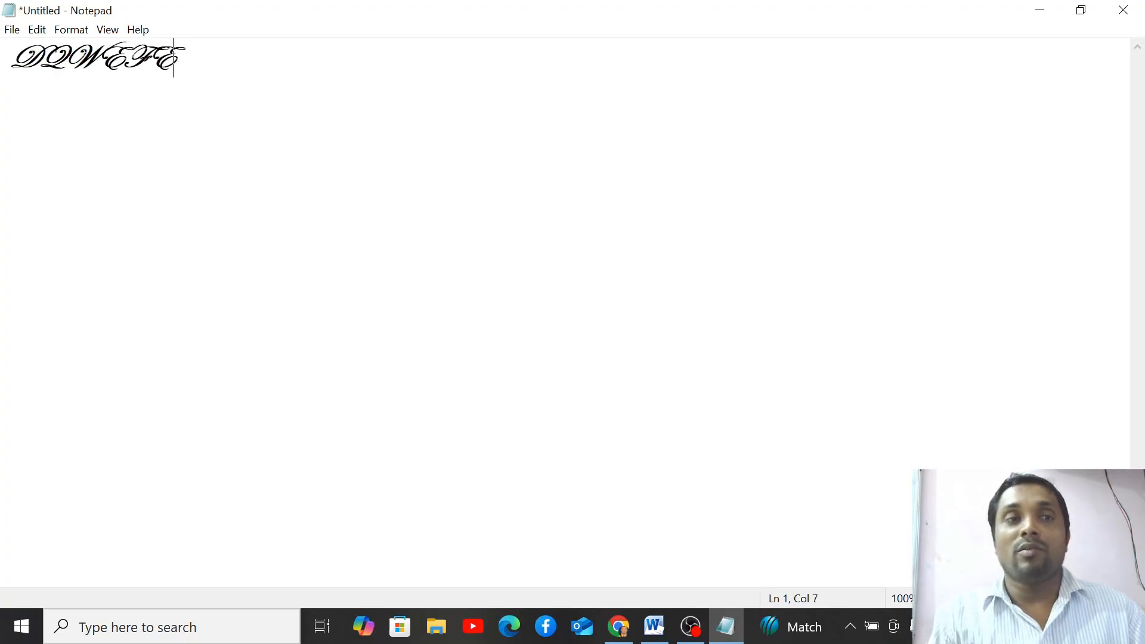
key(BackSpace)
key(BackSpace)
key(BackSpace)
key(BackSpace)
key(BackSpace)
key(BackSpace)
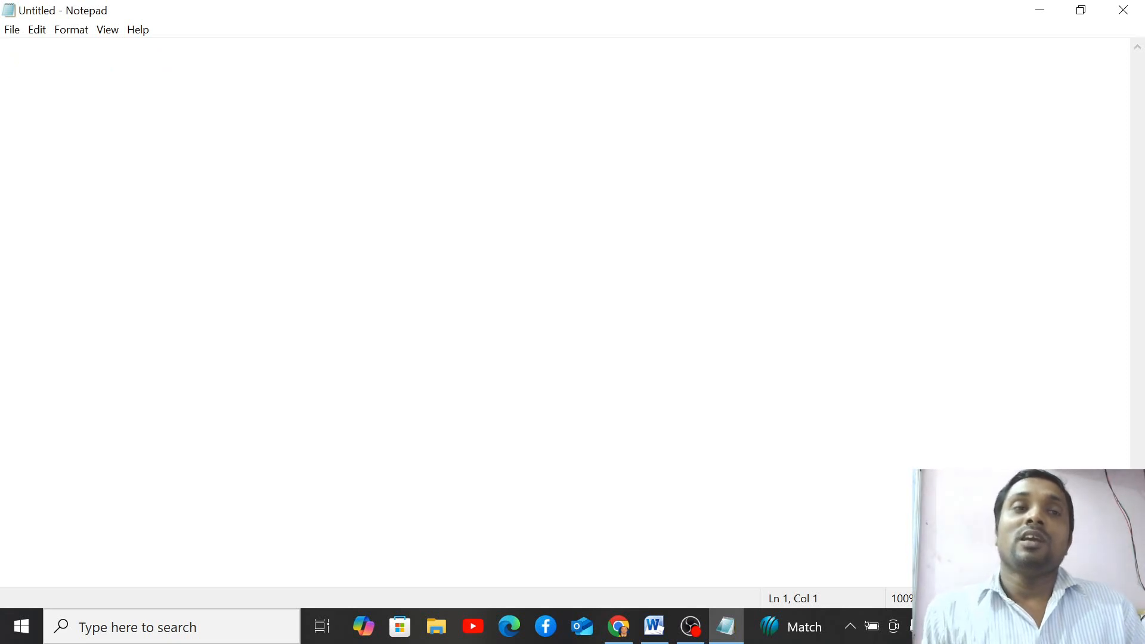
click(12, 30)
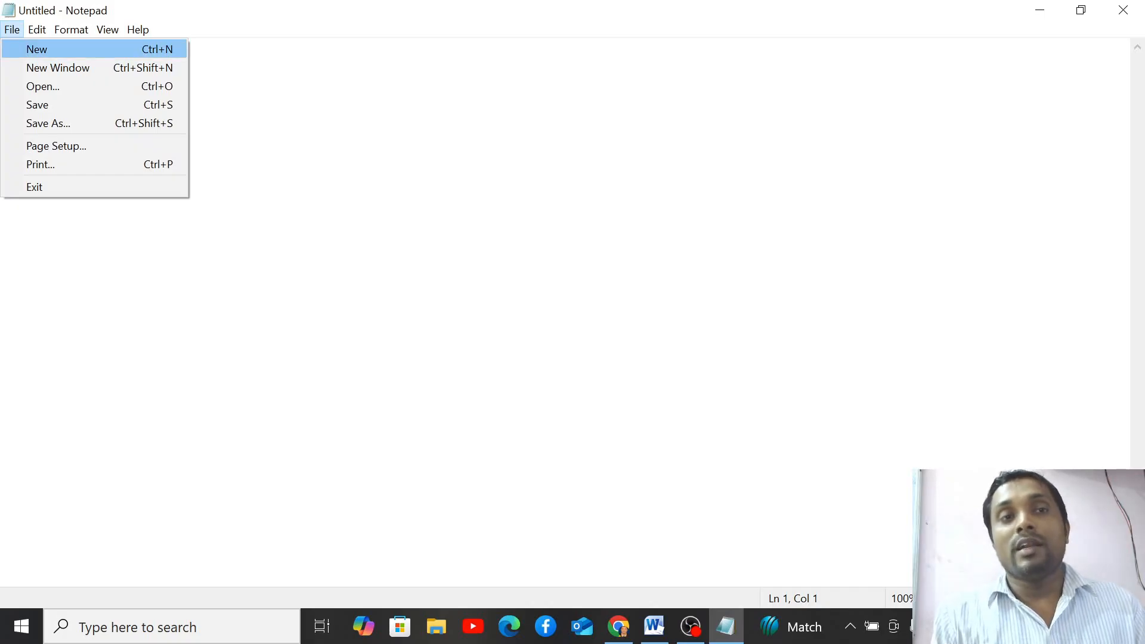
click(335, 196)
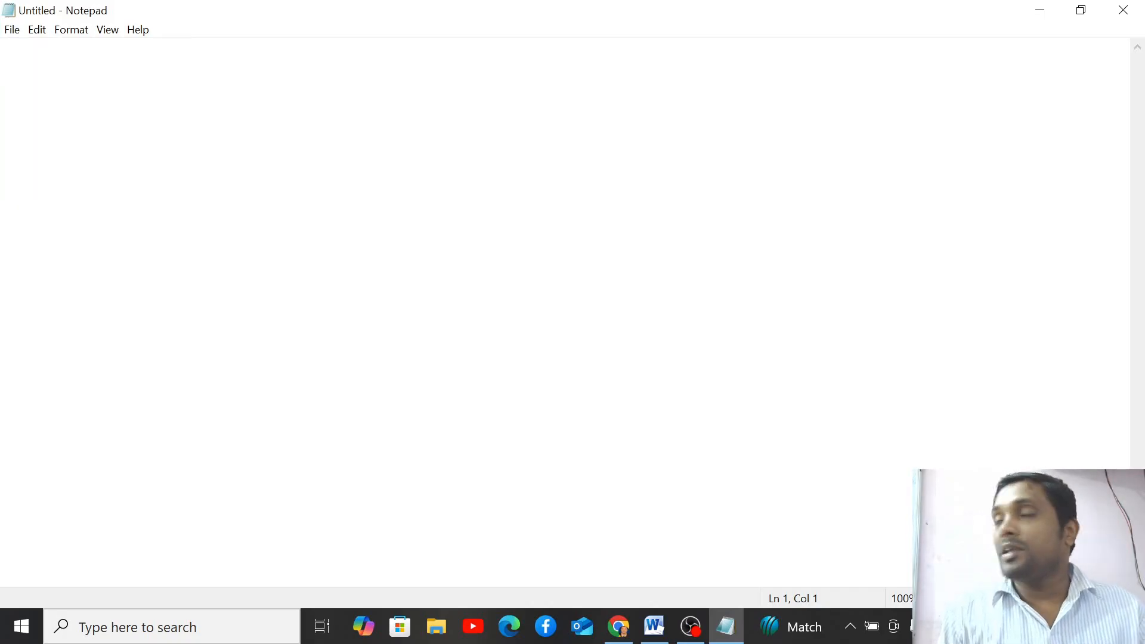
click(12, 30)
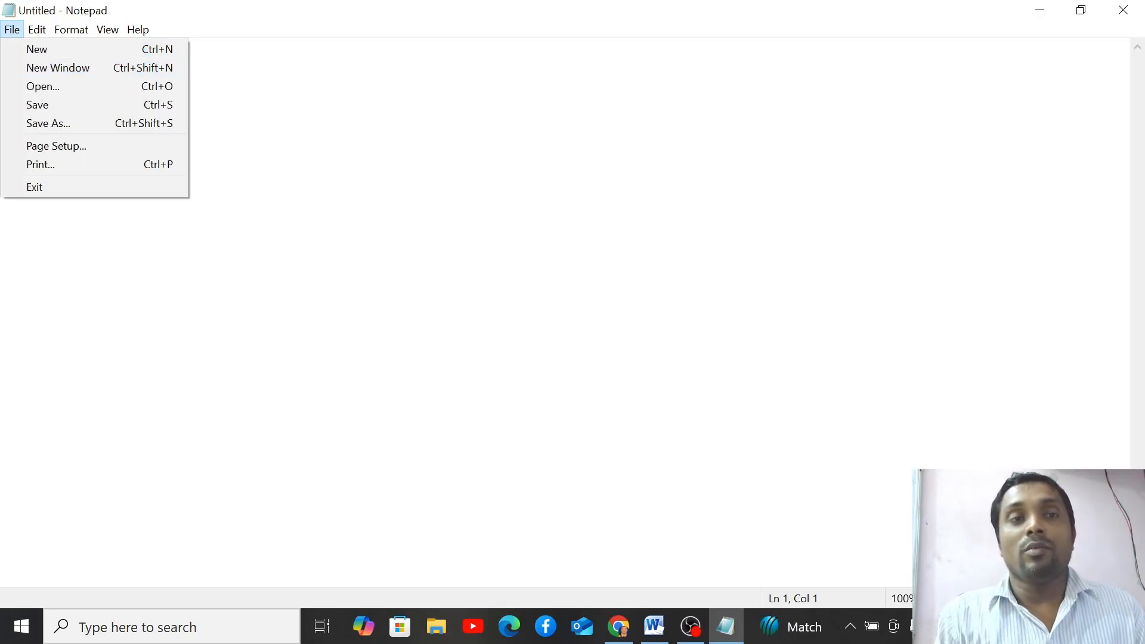
key(Escape)
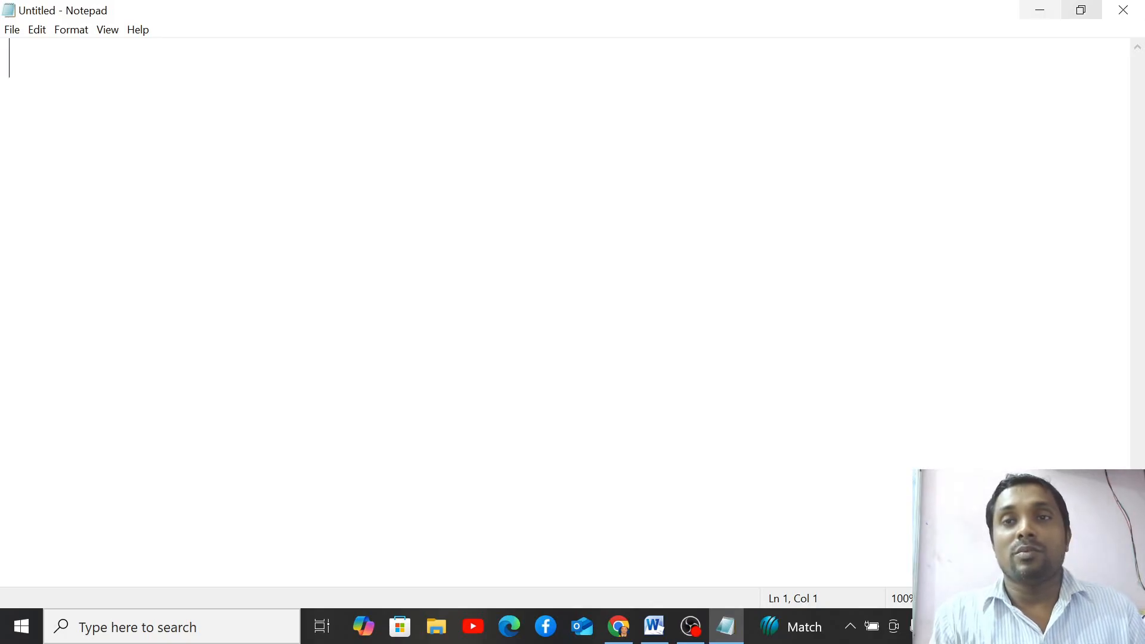
- Restore the Notepad window, move it to the top-left, and type GSRIYIYI
click(1082, 10)
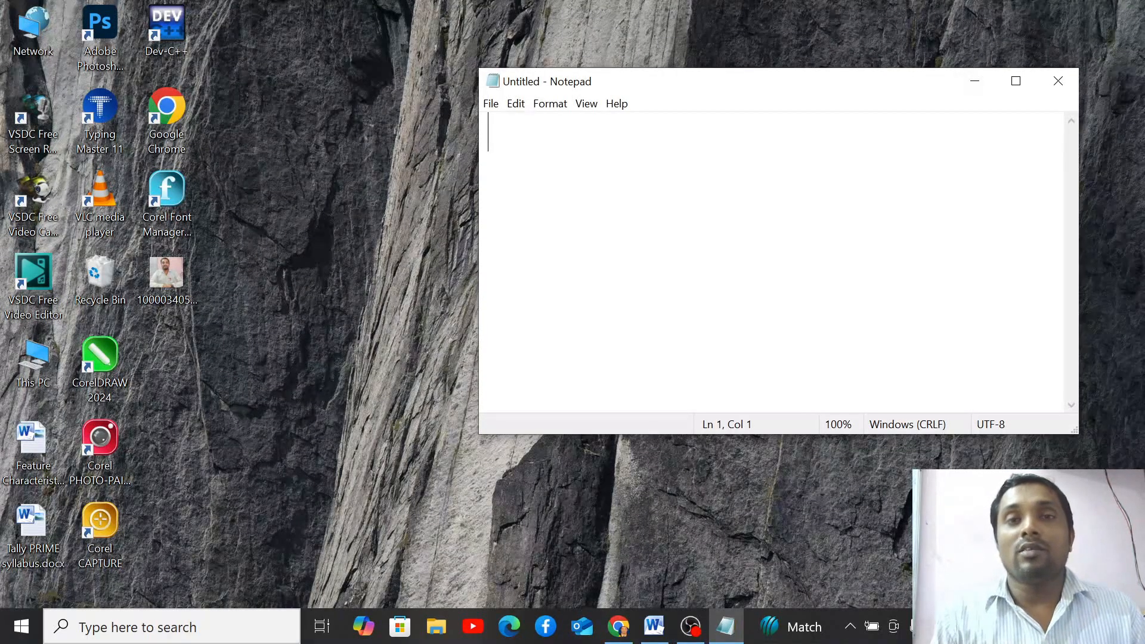
drag(776, 82, 305, 30)
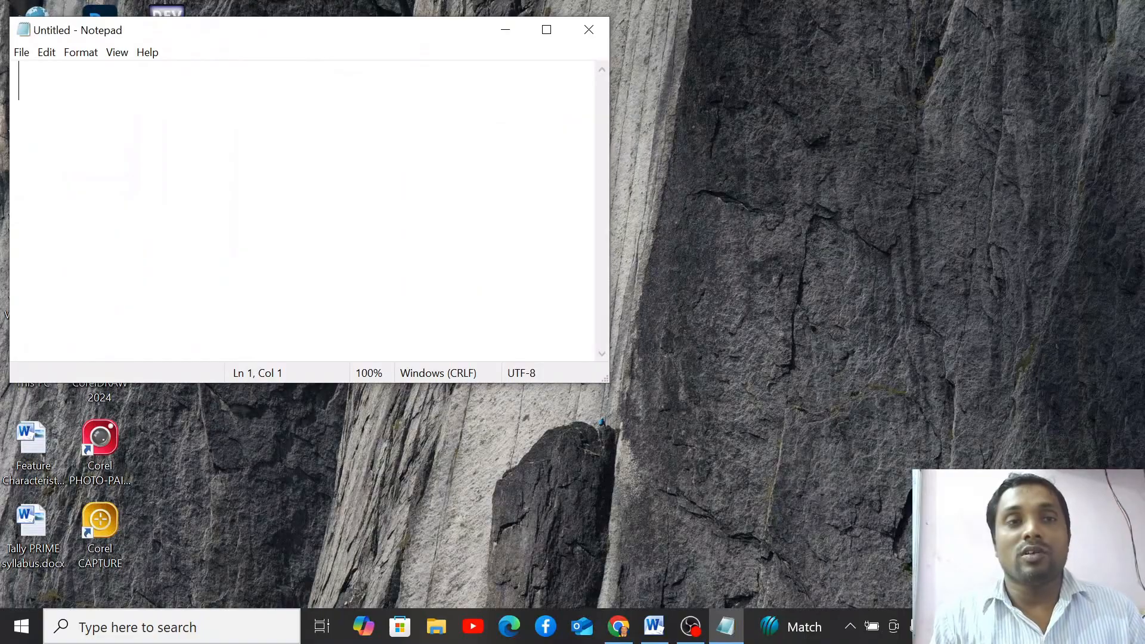
text(GSRIYIYI)
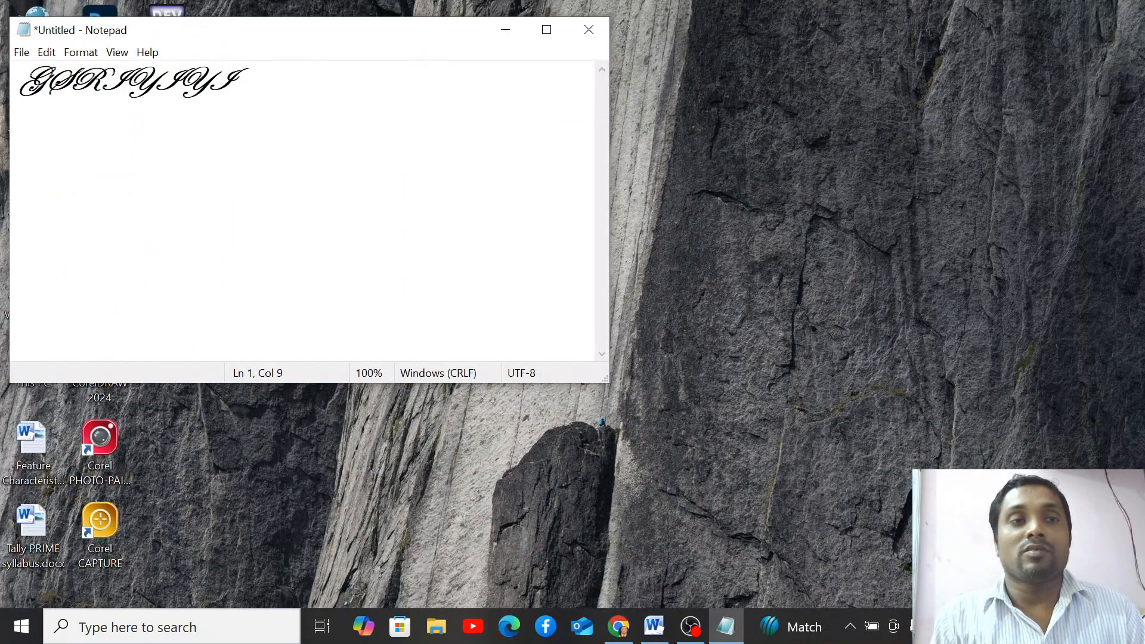
- Open a second Notepad window over the first and type YRTTITYUYUY in it
click(21, 52)
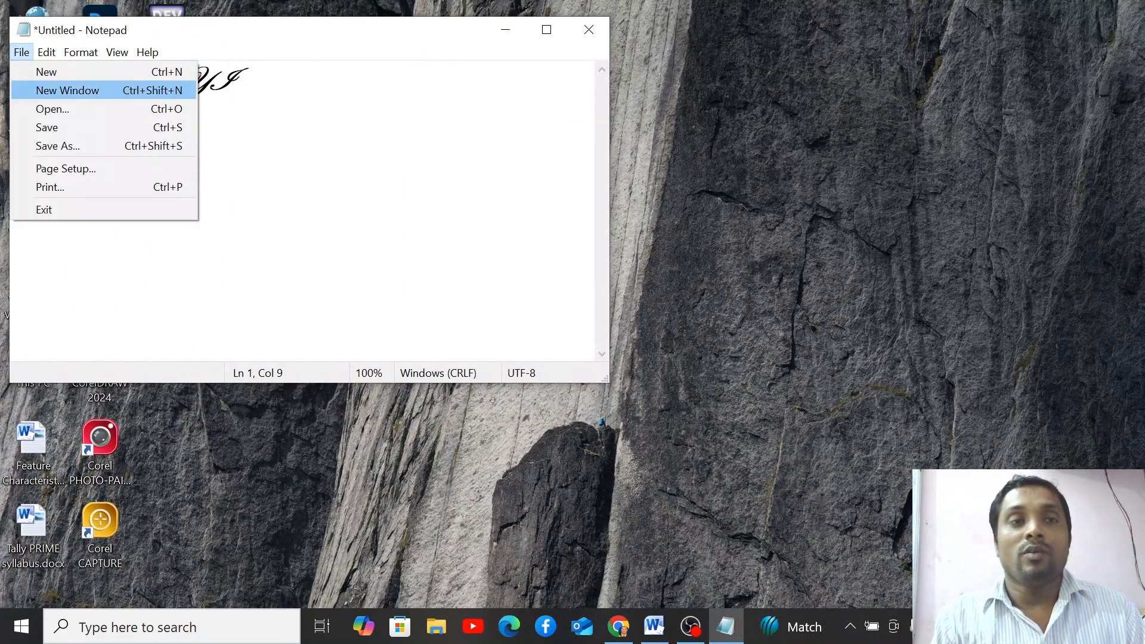
click(67, 90)
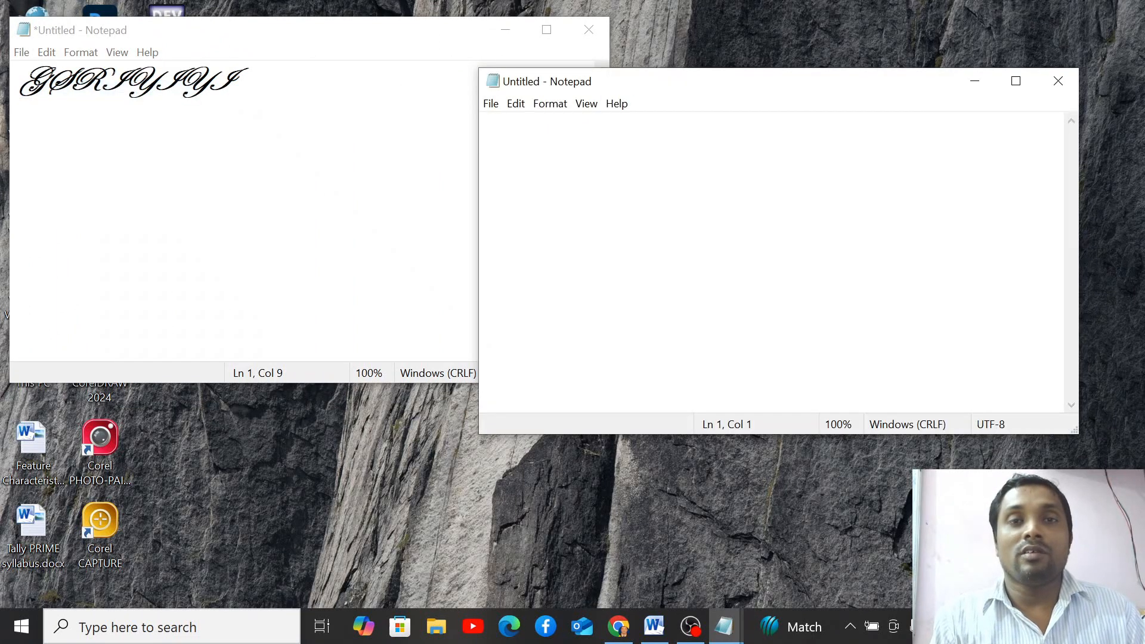
drag(656, 81, 215, 112)
text(YRTTITYUYUY)
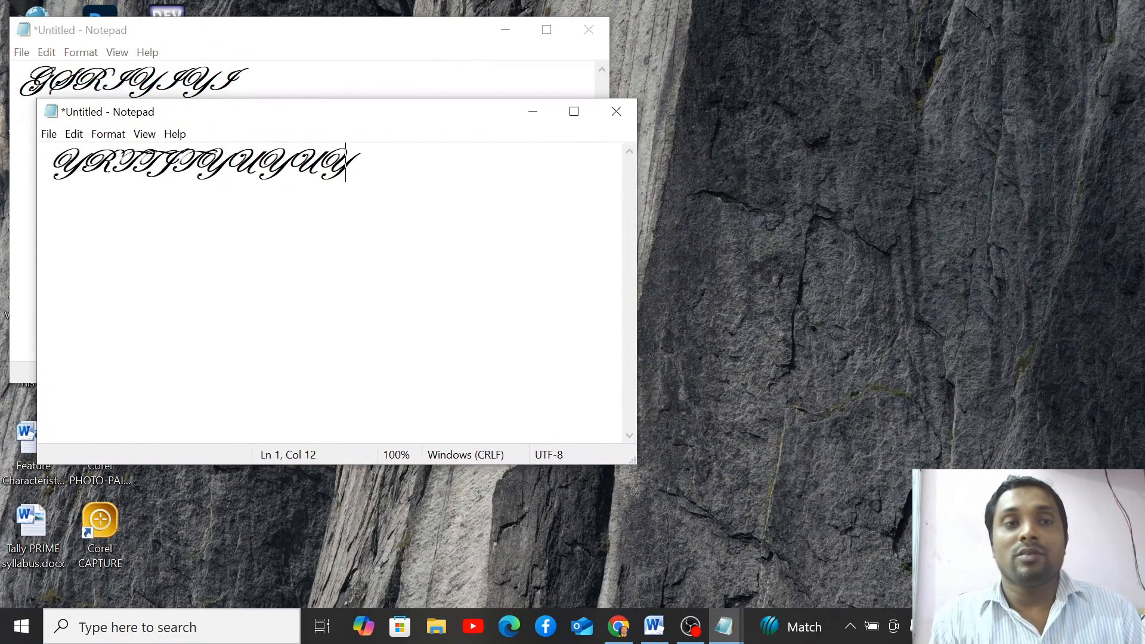
- Open a third Notepad window via File > New Window, place it, and type TTRTYUYYY
click(49, 134)
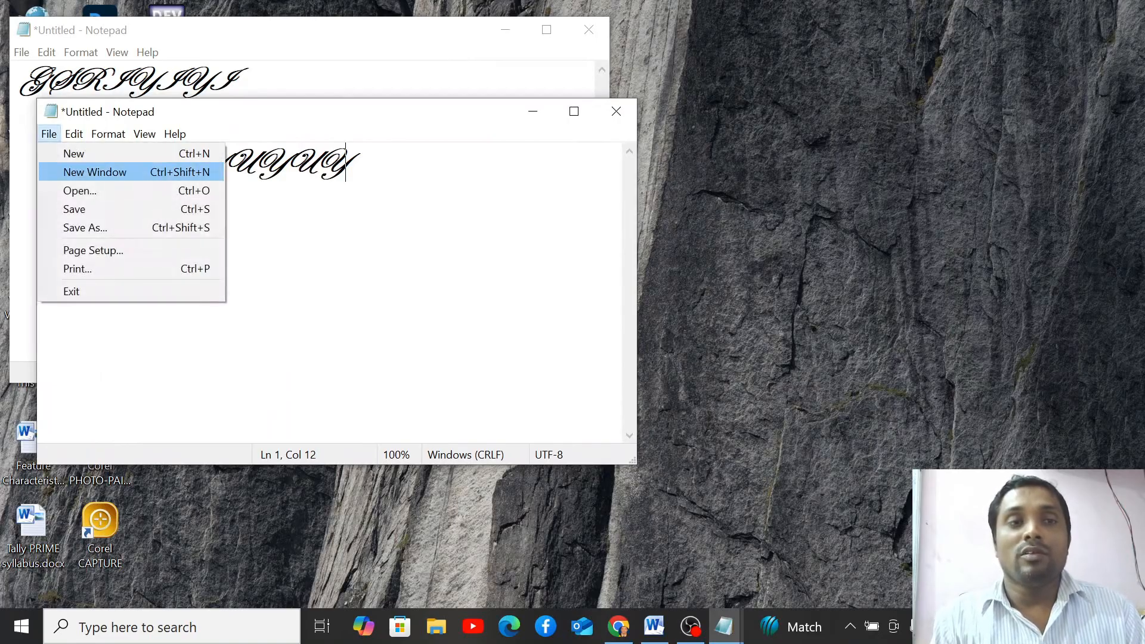
click(94, 172)
drag(656, 81, 273, 204)
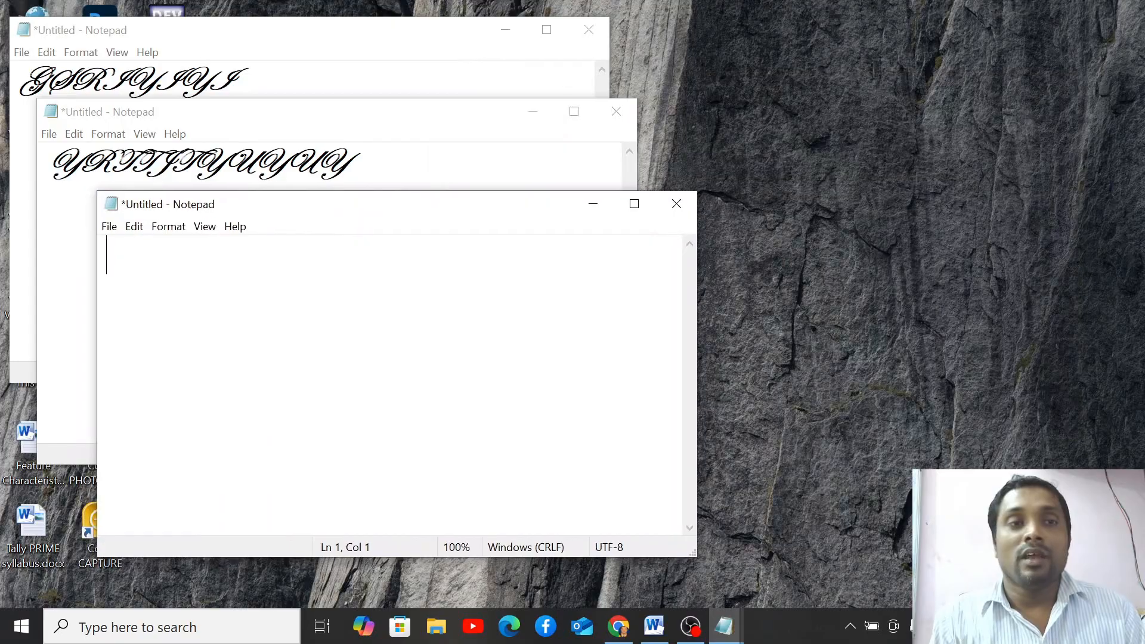
text(TTRTYUYYY)
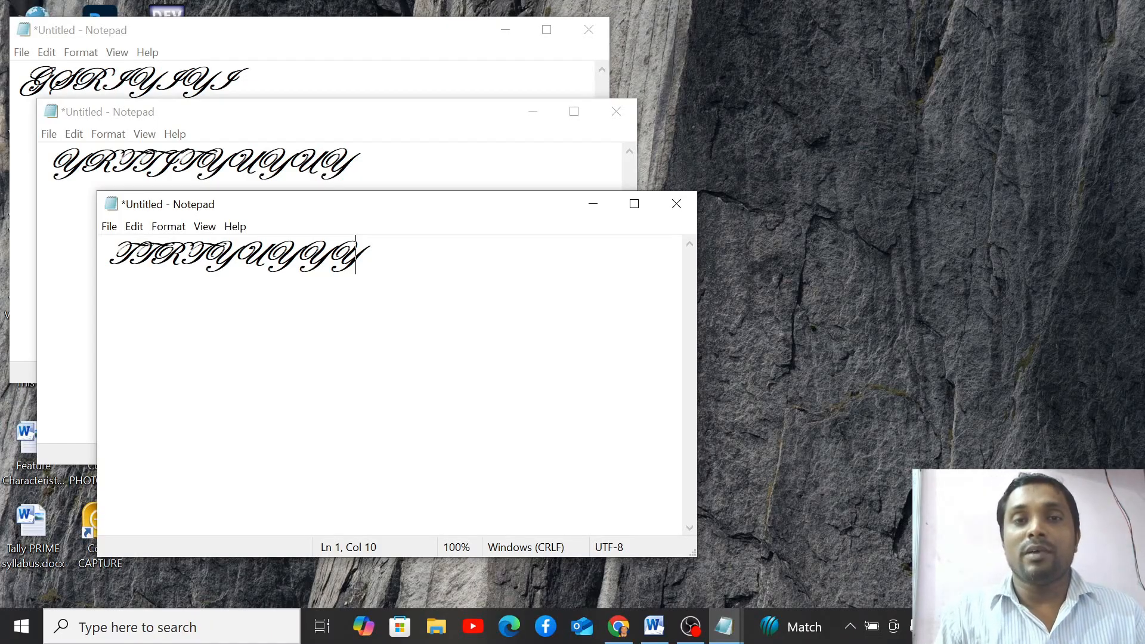
- Narrow all three Notepad windows so their text wraps, and line them up on the right
drag(697, 358, 300, 358)
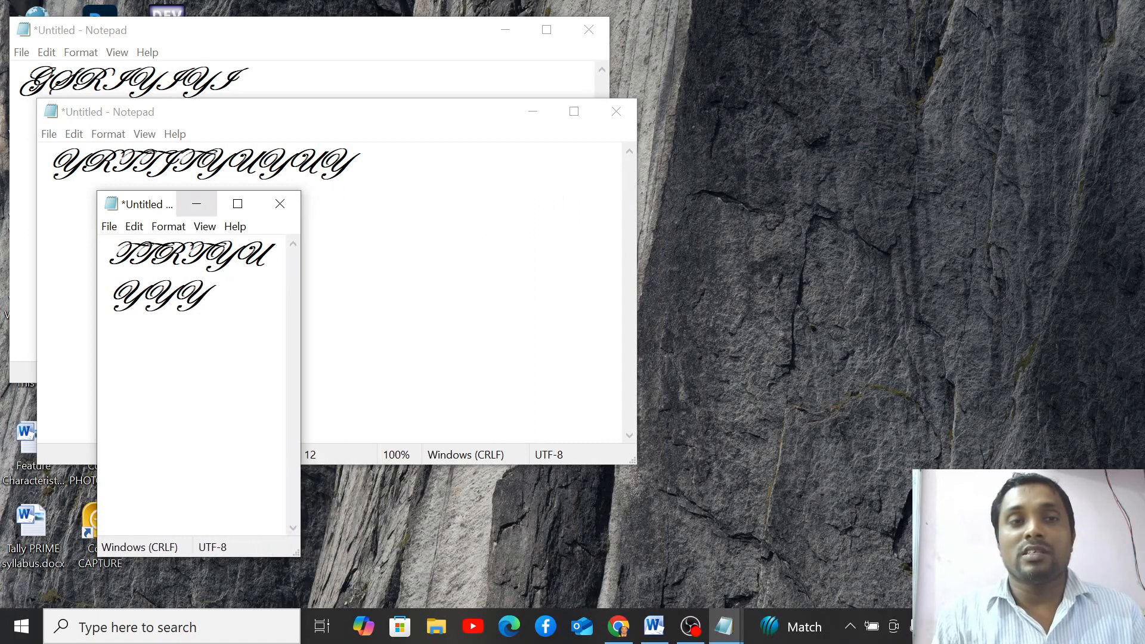
drag(149, 204, 974, 245)
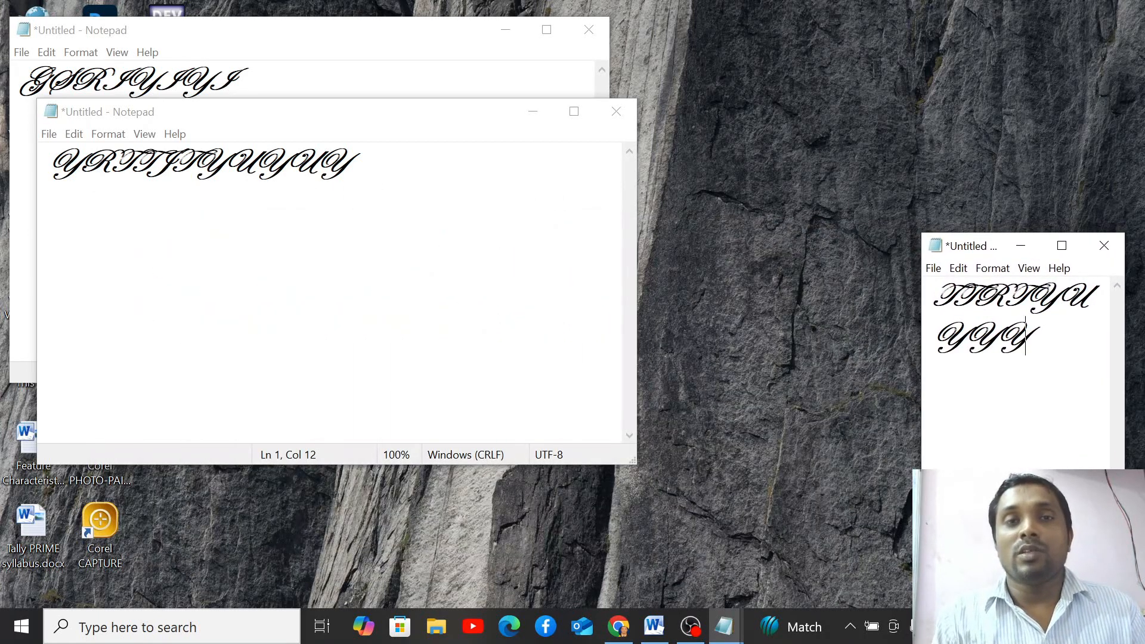
drag(637, 286, 233, 286)
drag(87, 111, 772, 249)
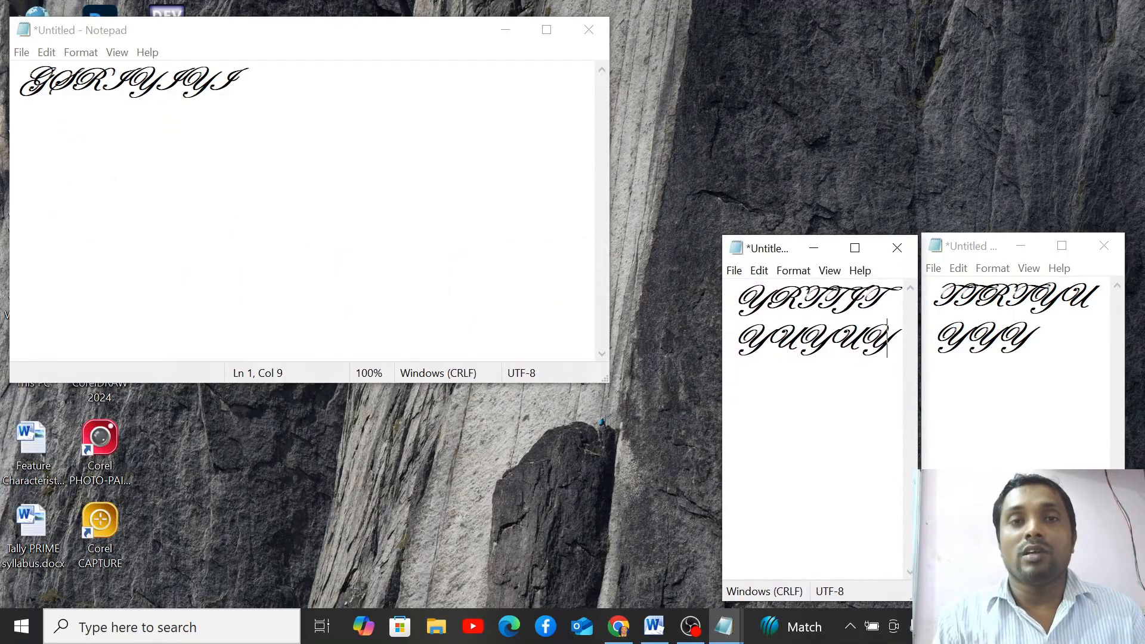
drag(608, 208, 207, 209)
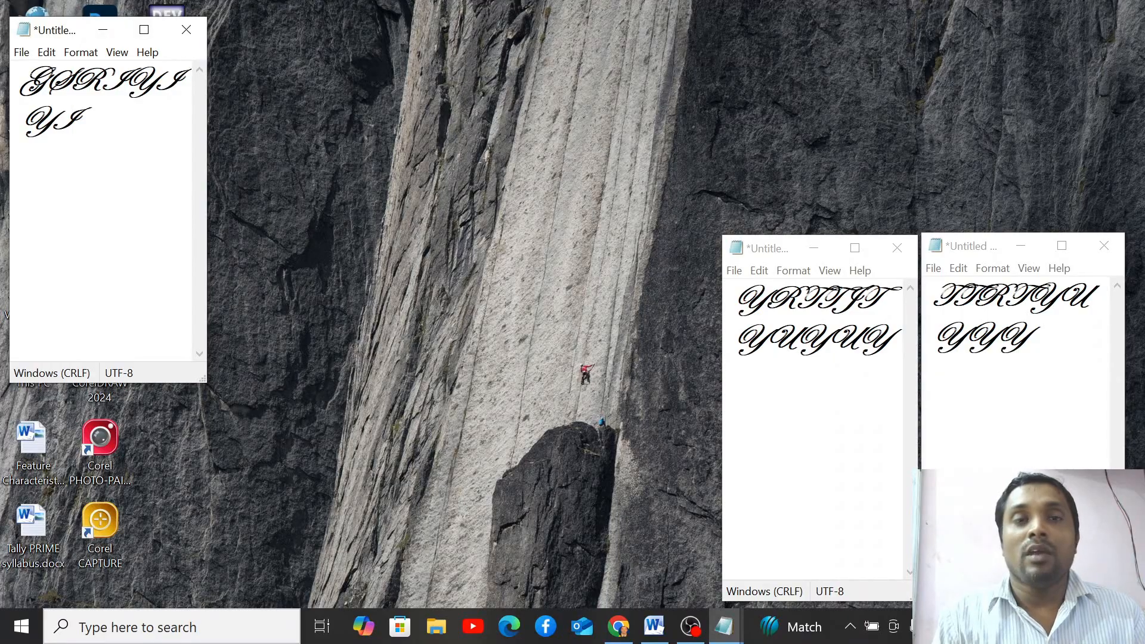
drag(77, 30, 591, 251)
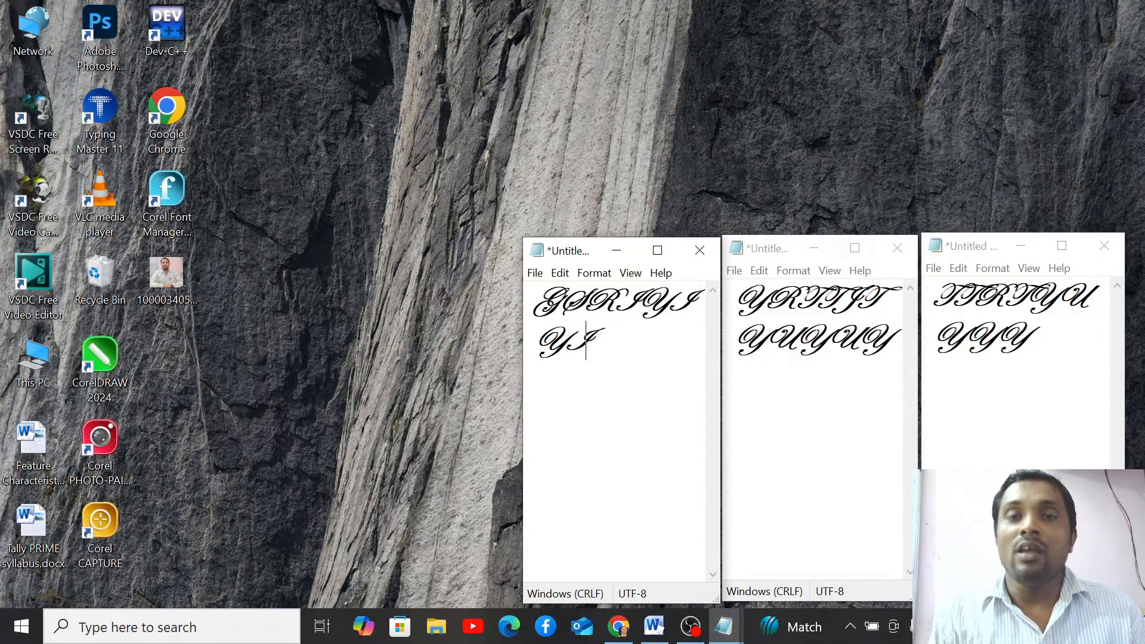
- Close the YRTTITYUYUY and TTRTYUYYY windows without saving, then maximize the GSRIYIYI window
click(897, 247)
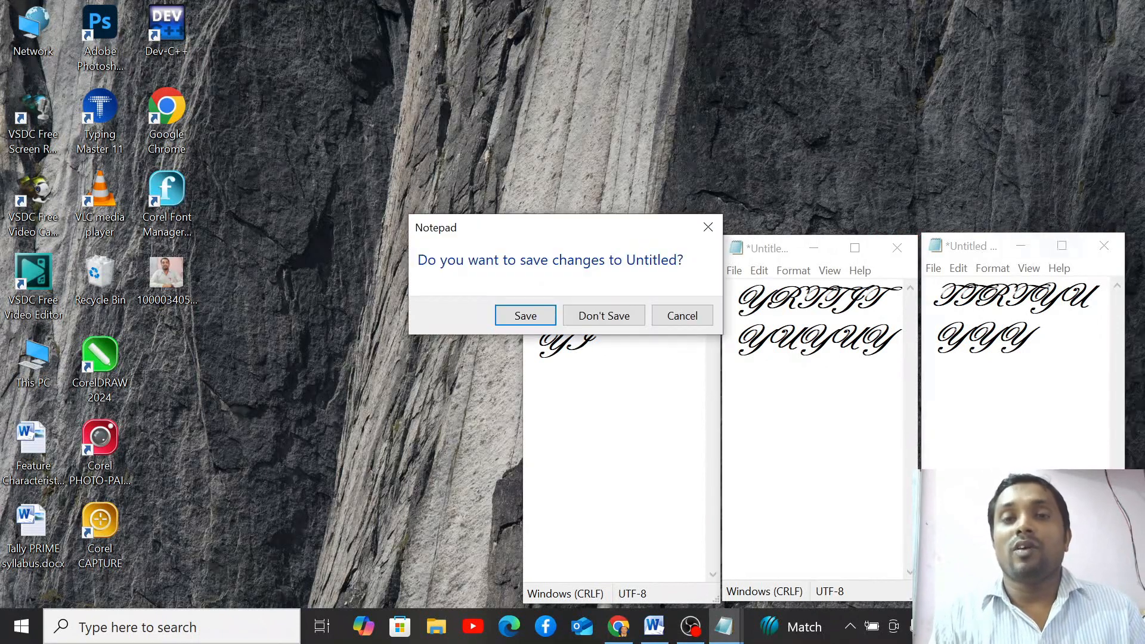
click(603, 316)
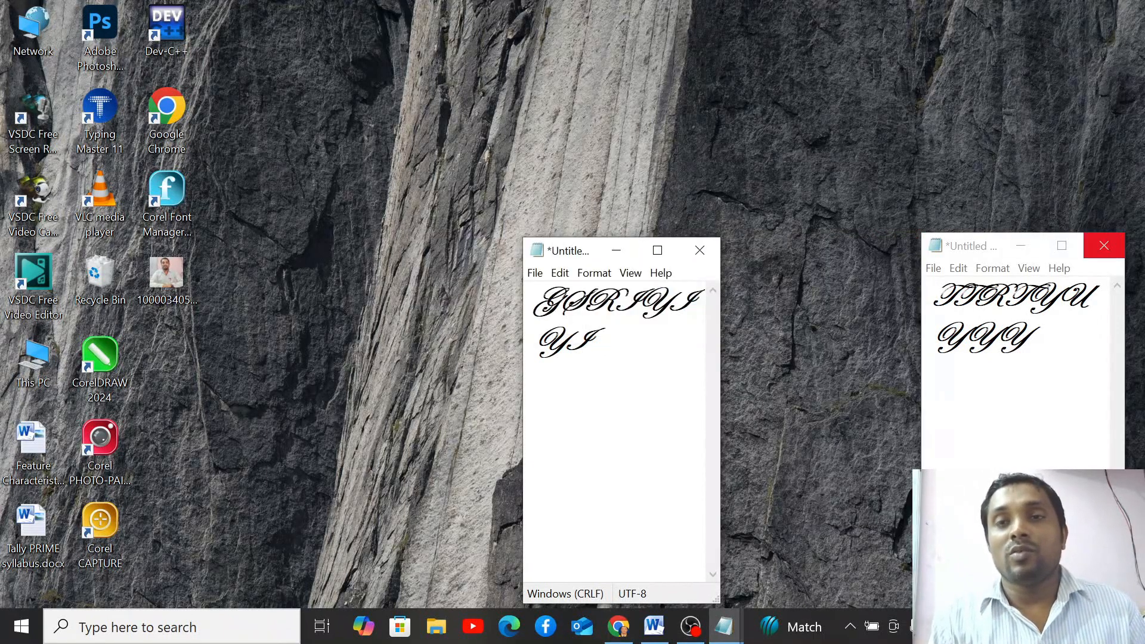
click(1104, 245)
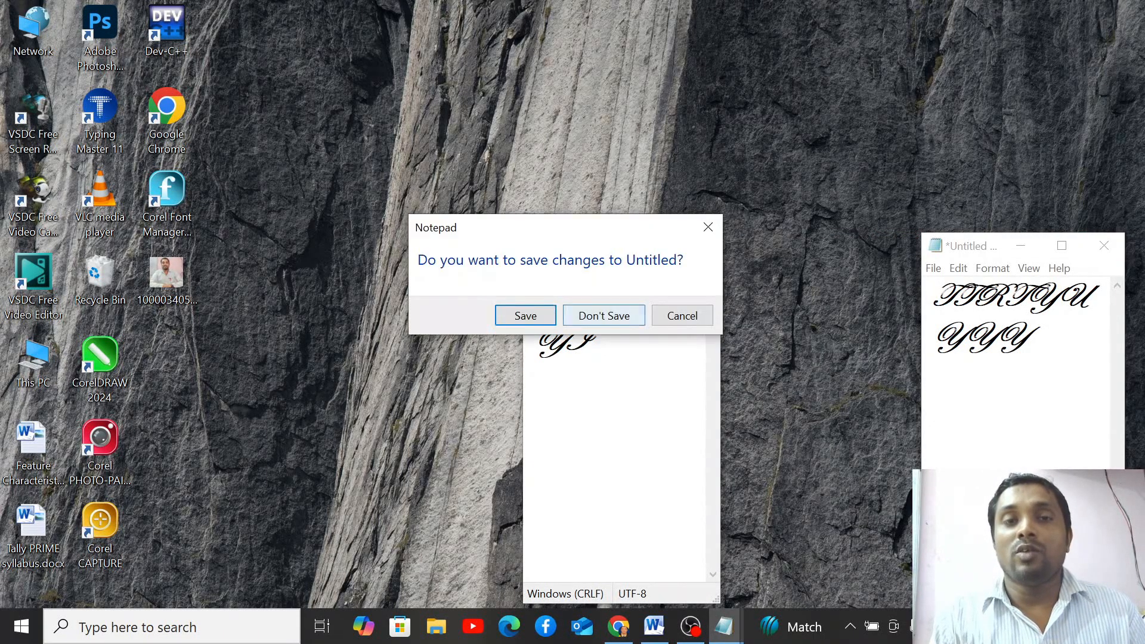
click(604, 316)
click(658, 251)
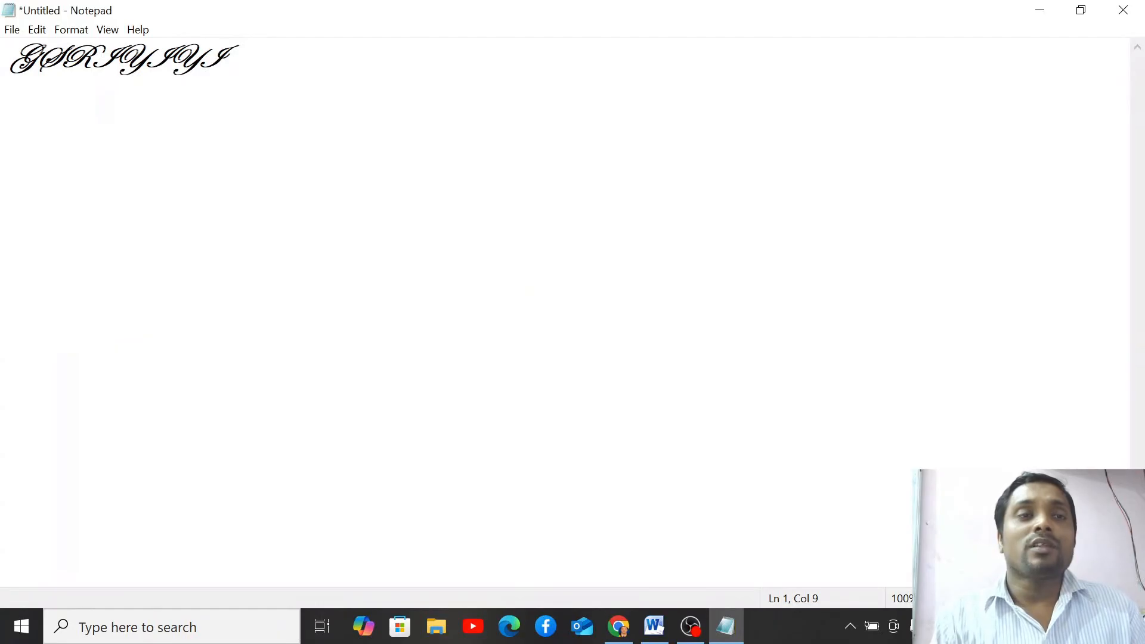
- Choose File > Open from the menu and discard the untitled GSRIYIYI text without saving
click(12, 30)
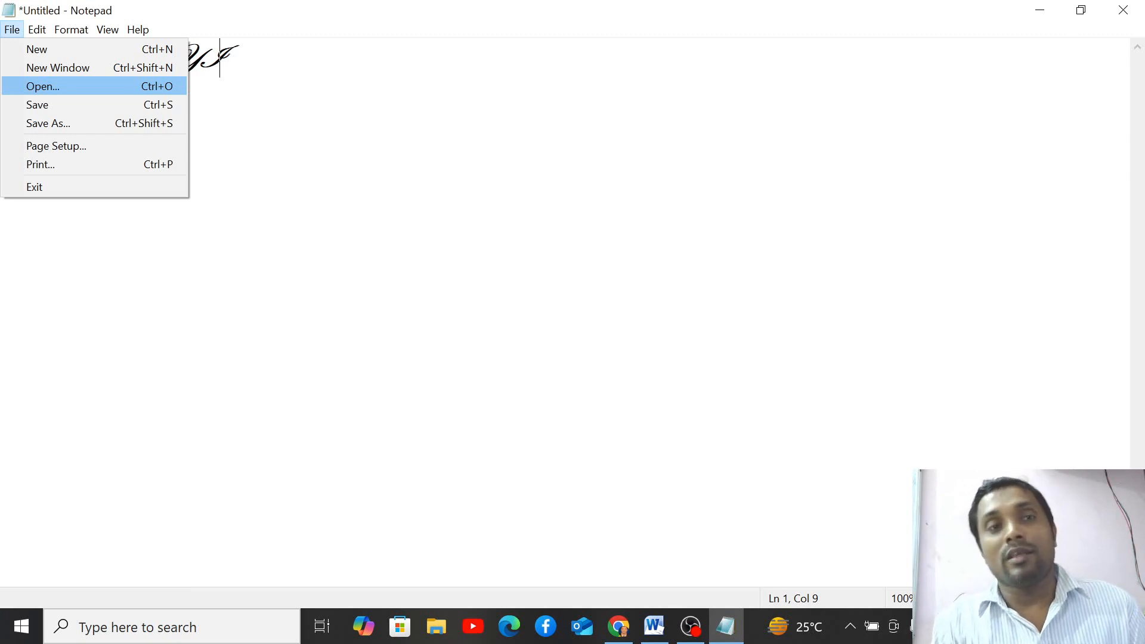
key(Right)
key(Left)
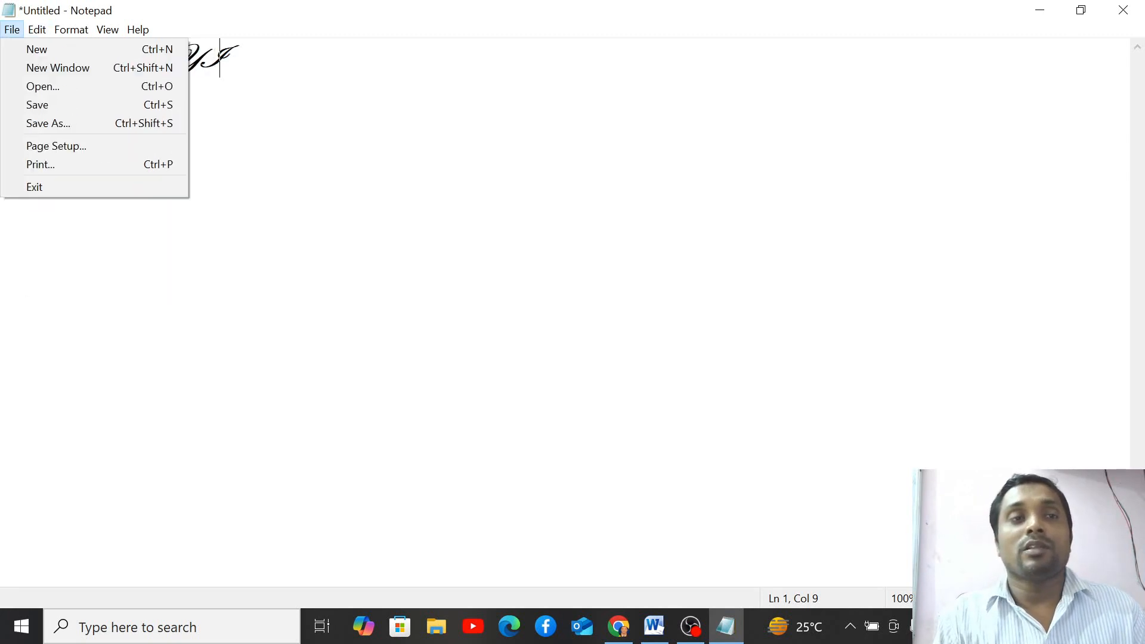
key(Down)
key(Down)
key(Down)
key(Down)
key(Up)
key(Return)
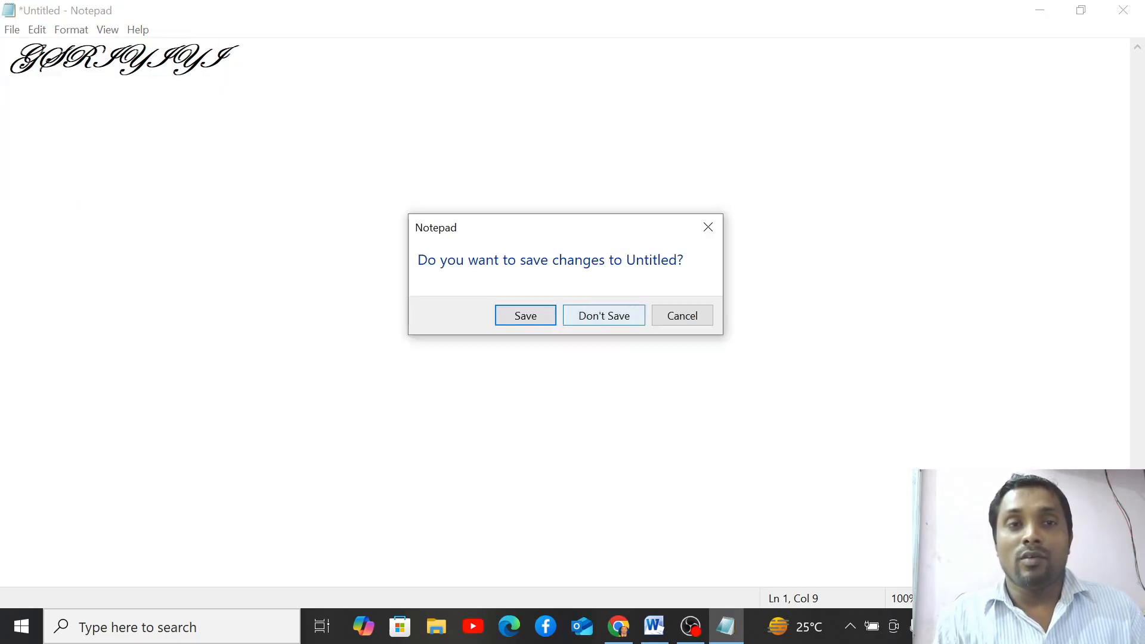
key(Tab)
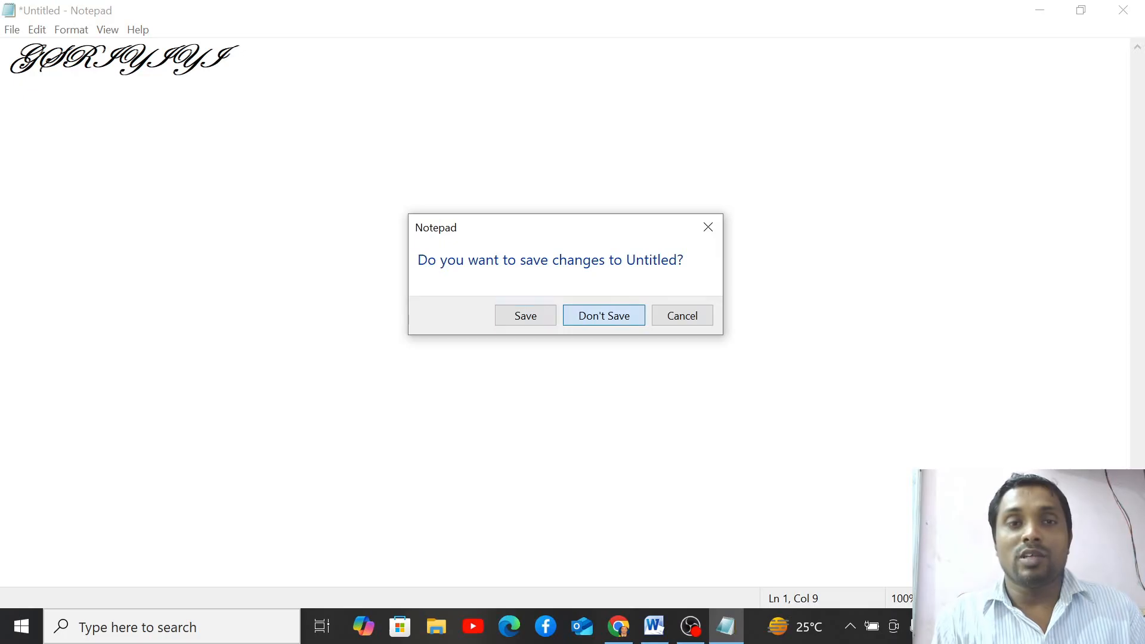
key(Return)
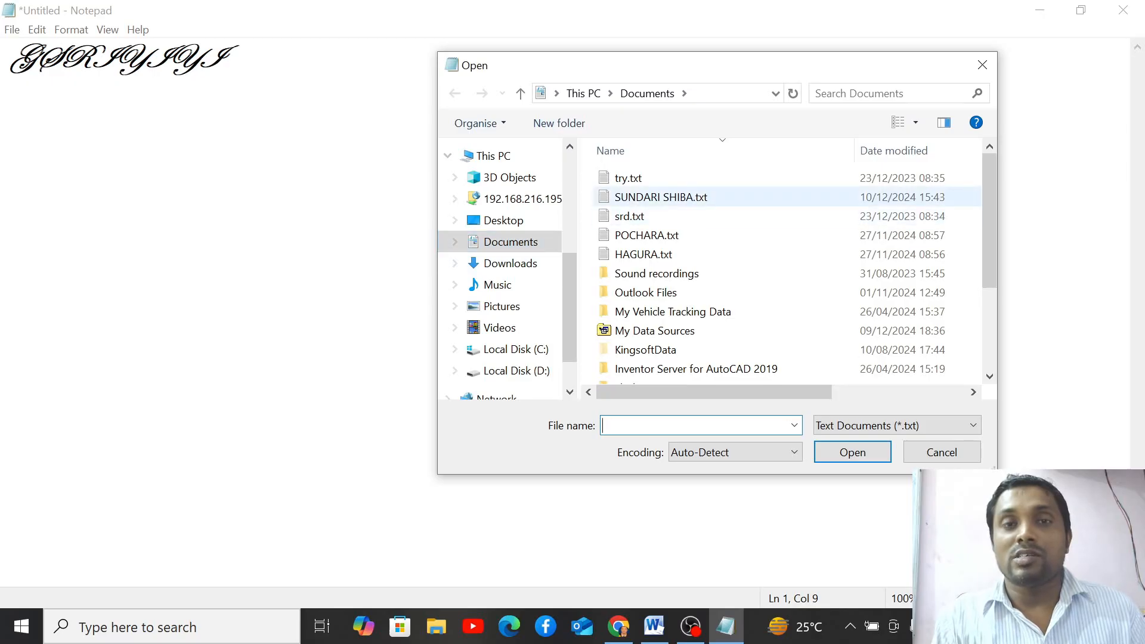
click(661, 197)
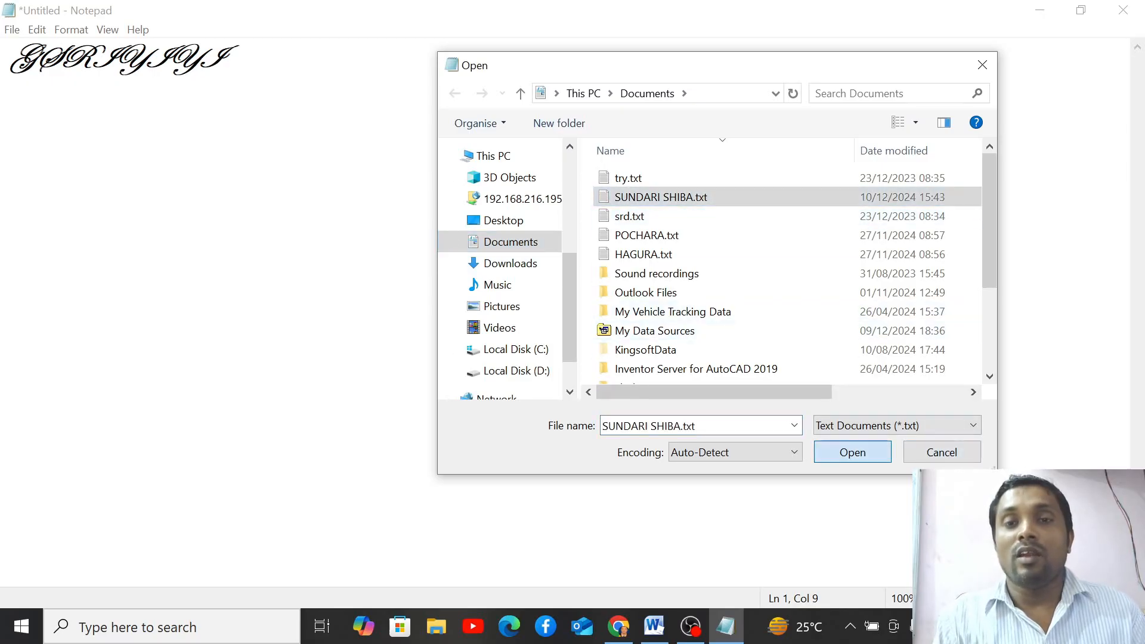
click(853, 452)
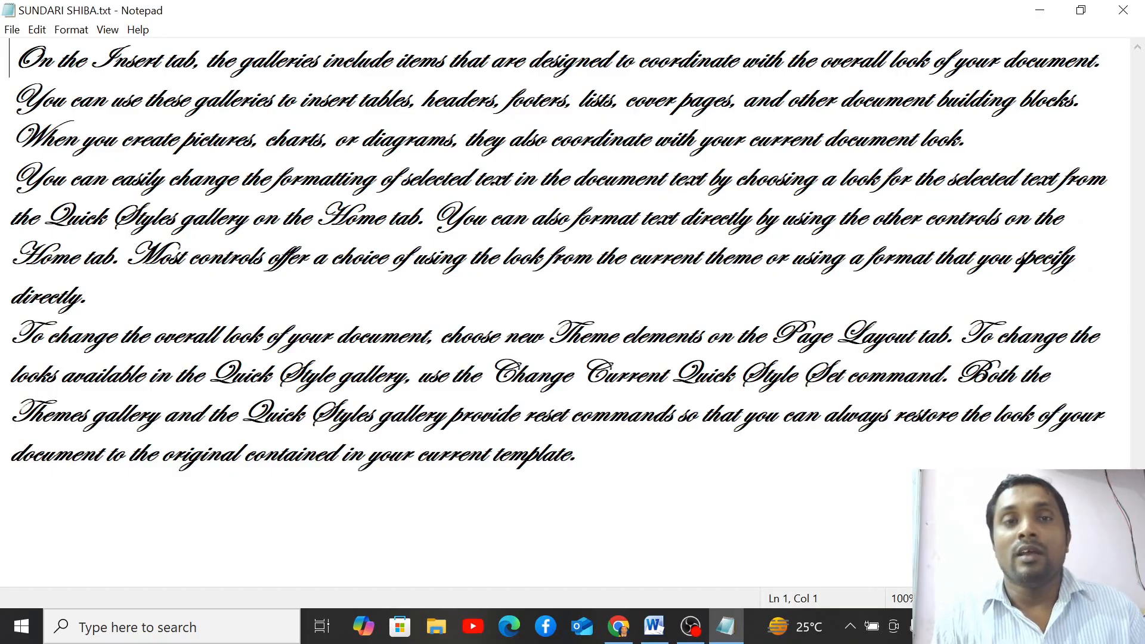
- Browse the File menu commands, close it, then reopen it and move down to Save As
click(11, 29)
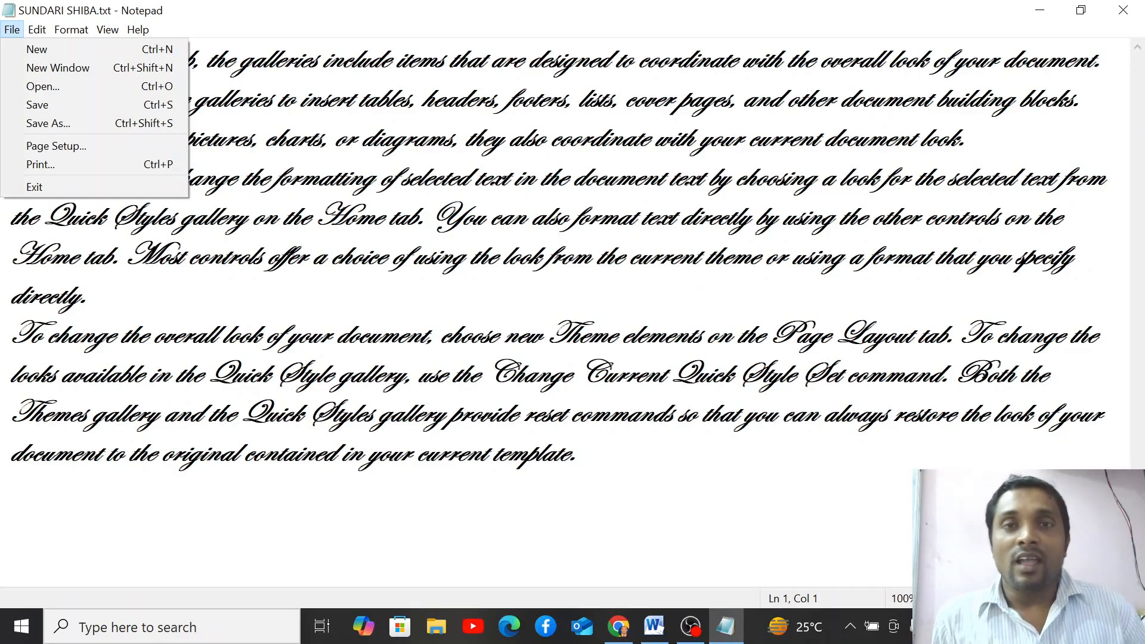
key(Down)
key(Down)
key(Down)
key(Down)
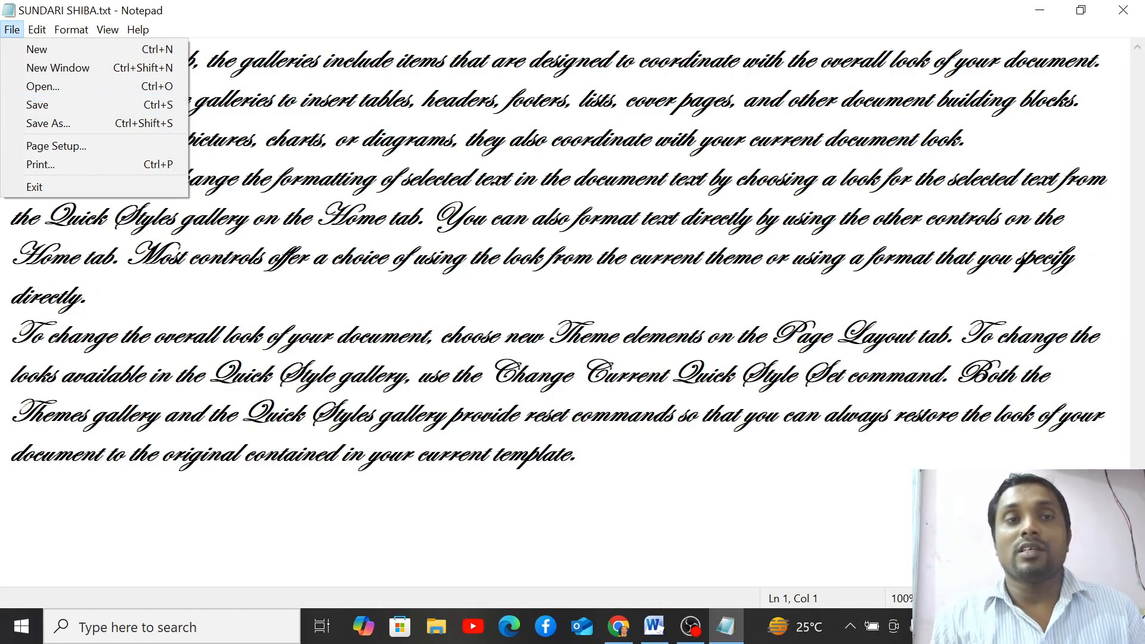
key(Return)
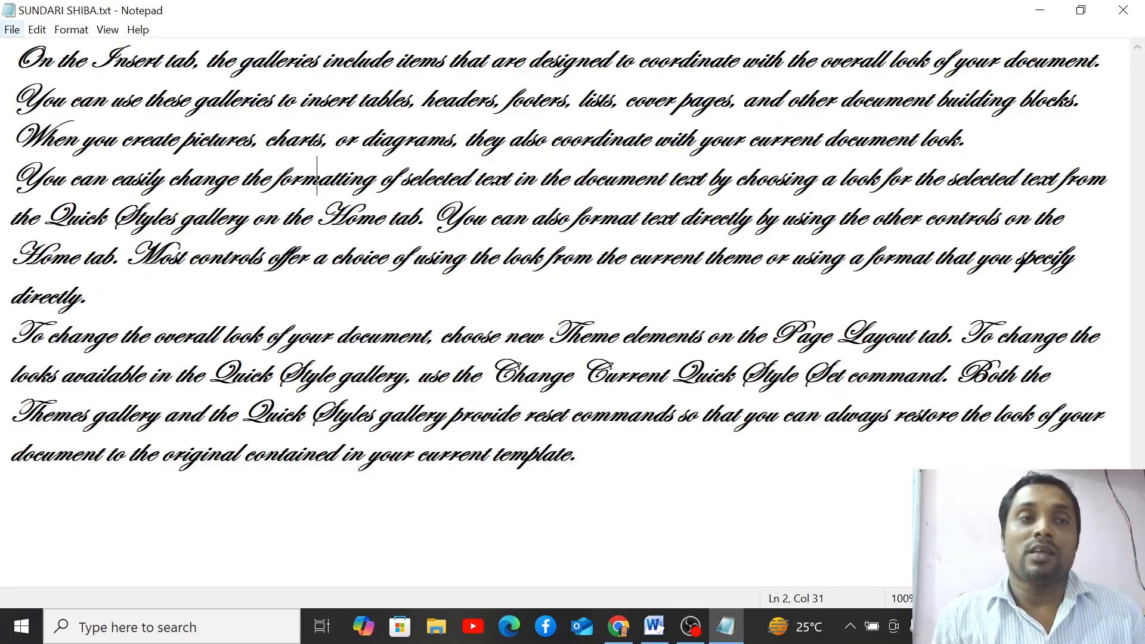
click(12, 29)
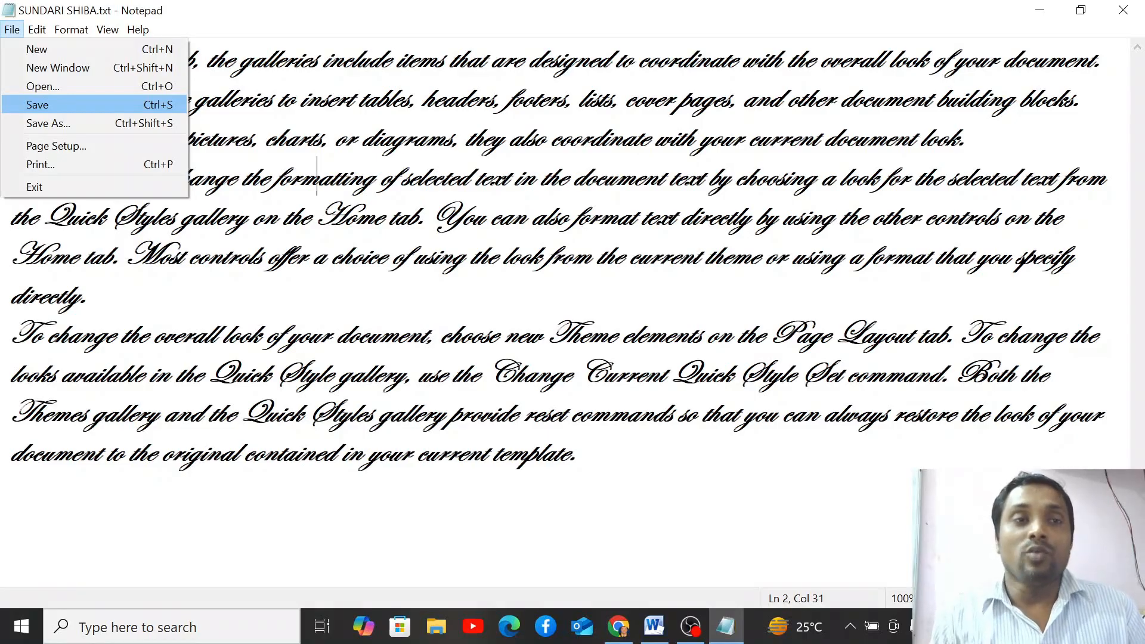
key(Down)
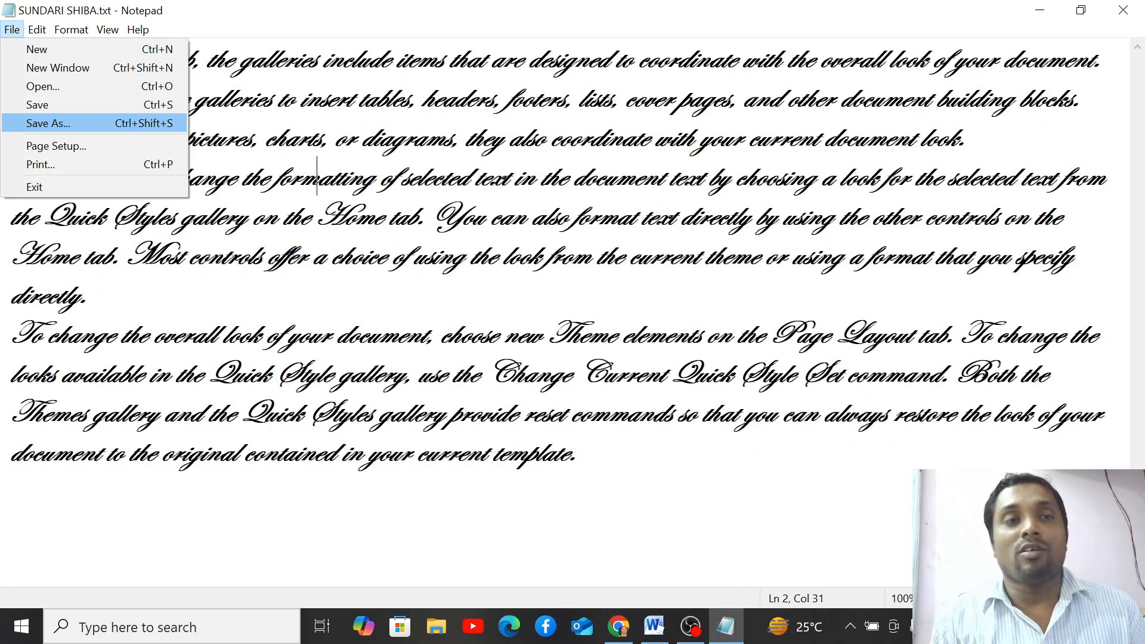
- Delete the text from 'directly.' through the end of the final paragraph
click(289, 173)
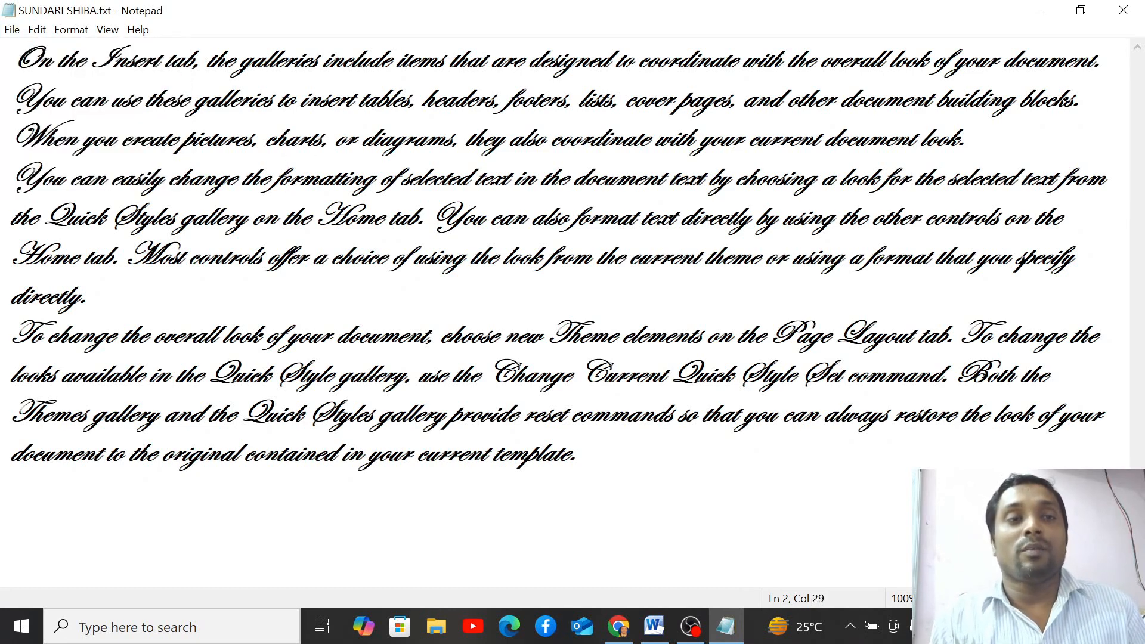
drag(10, 294, 537, 530)
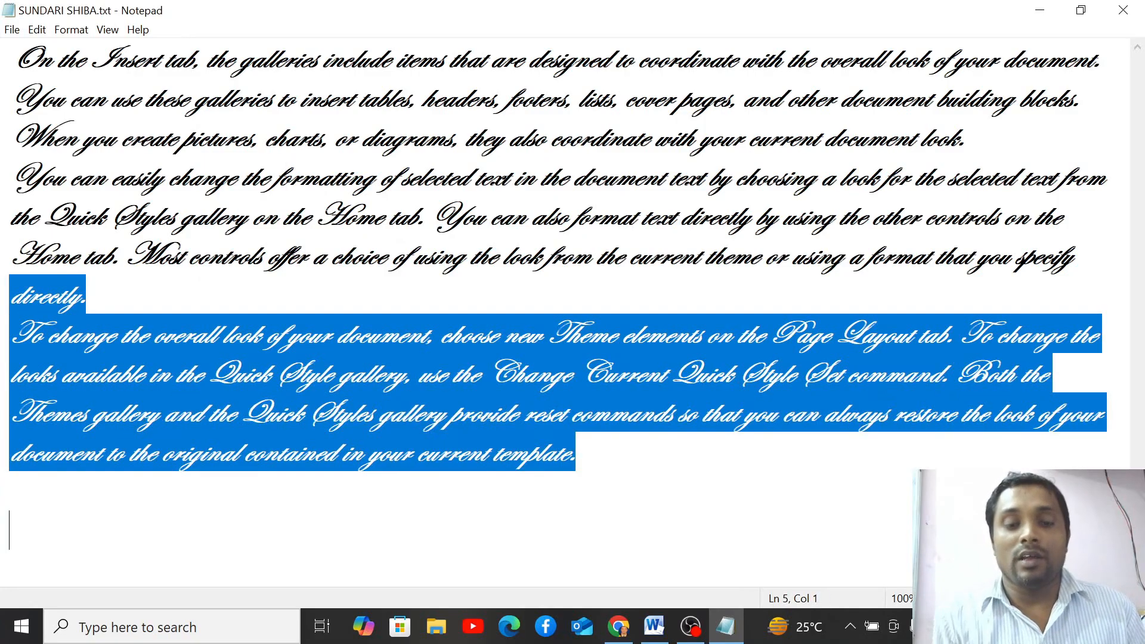
key(BackSpace)
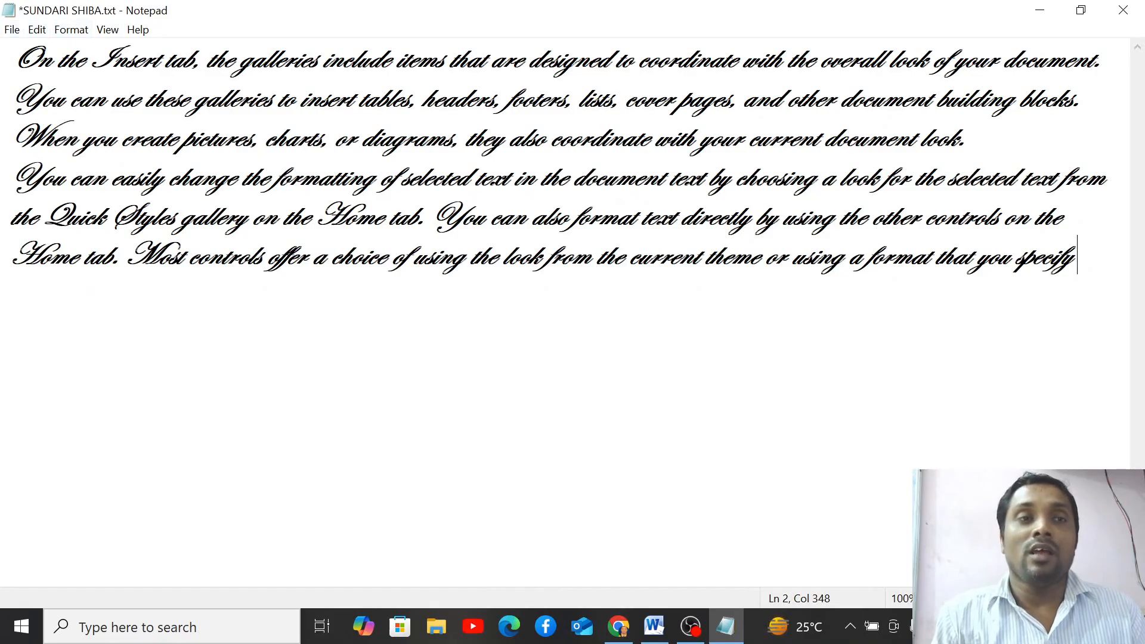
click(12, 29)
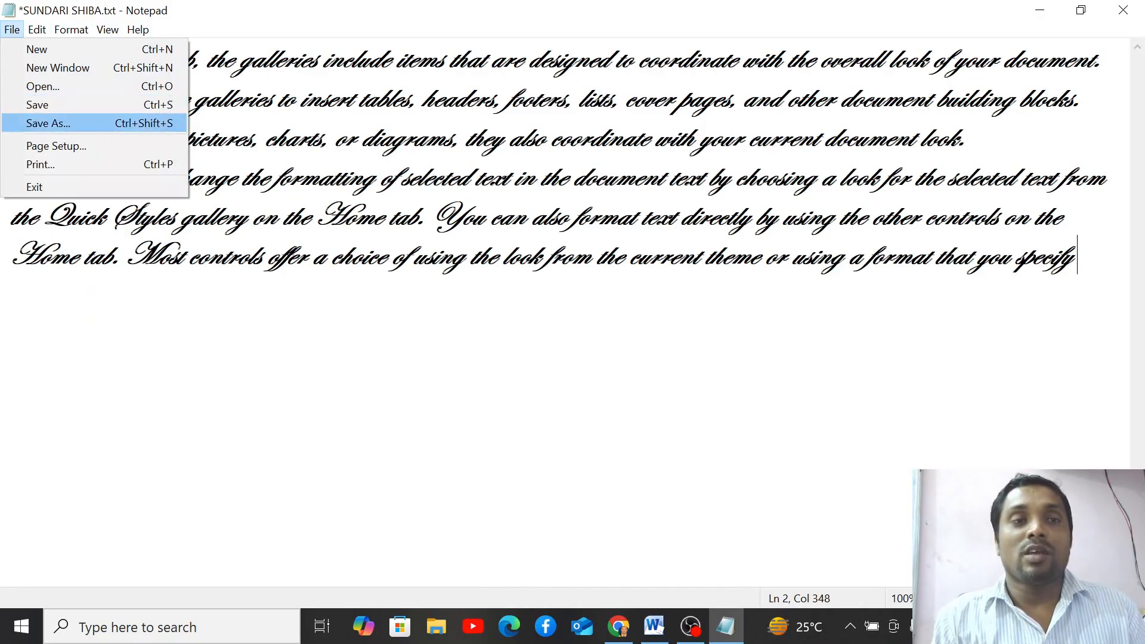
click(60, 124)
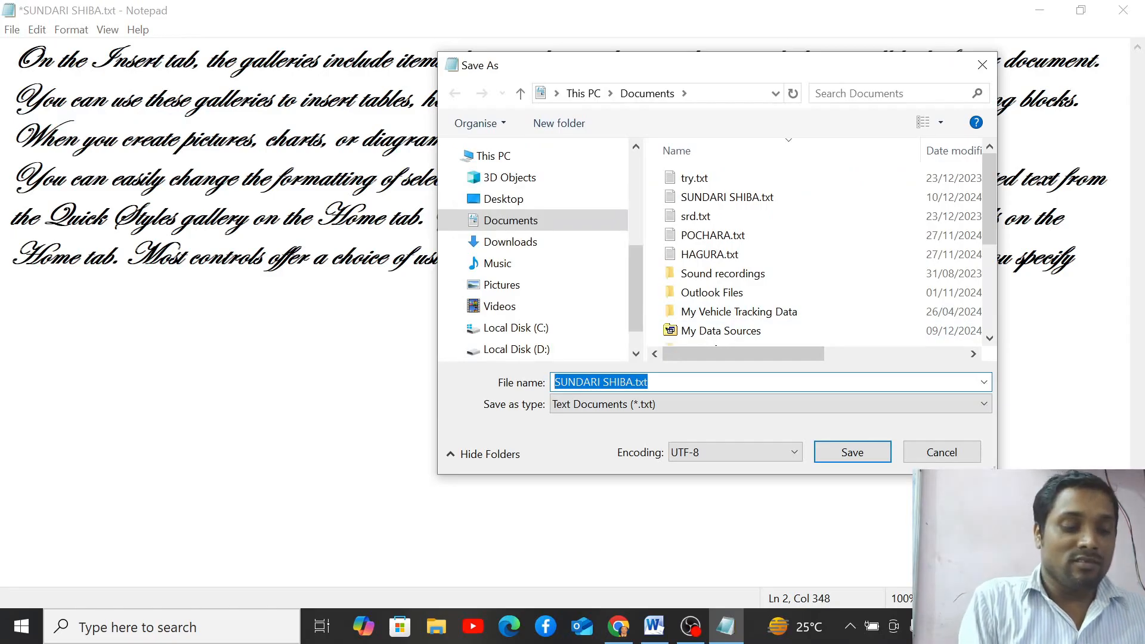
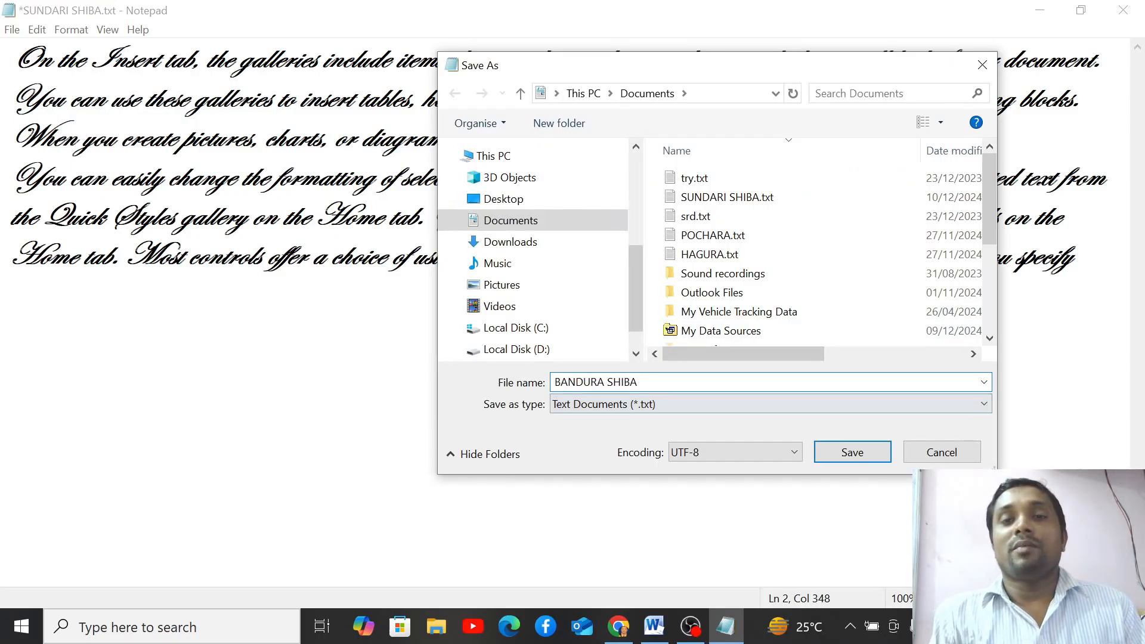
click(852, 452)
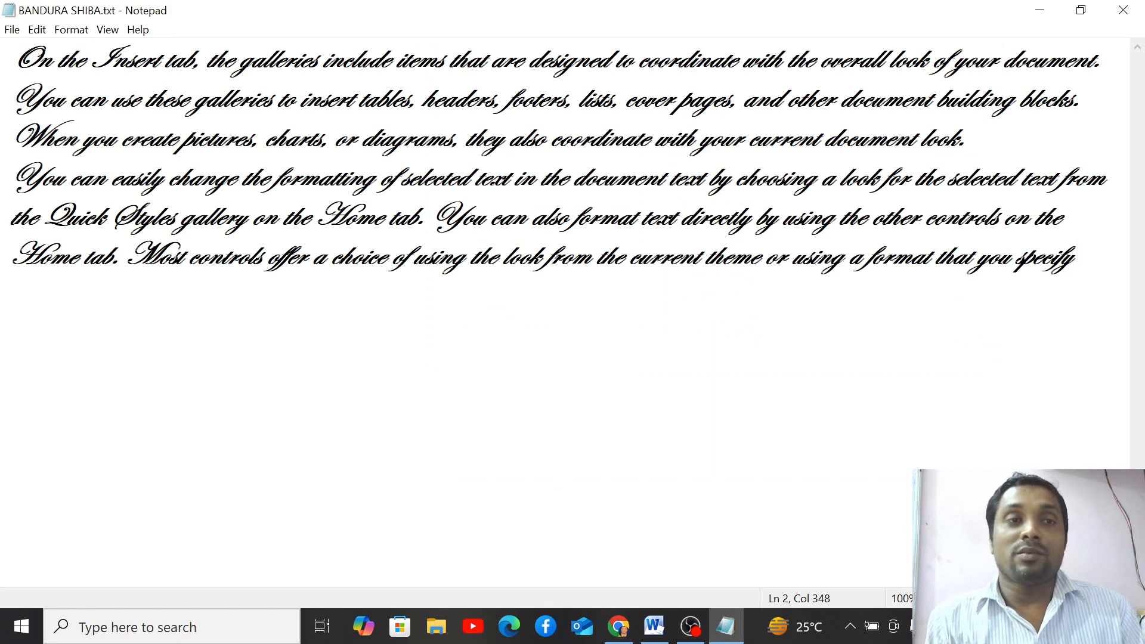
click(12, 29)
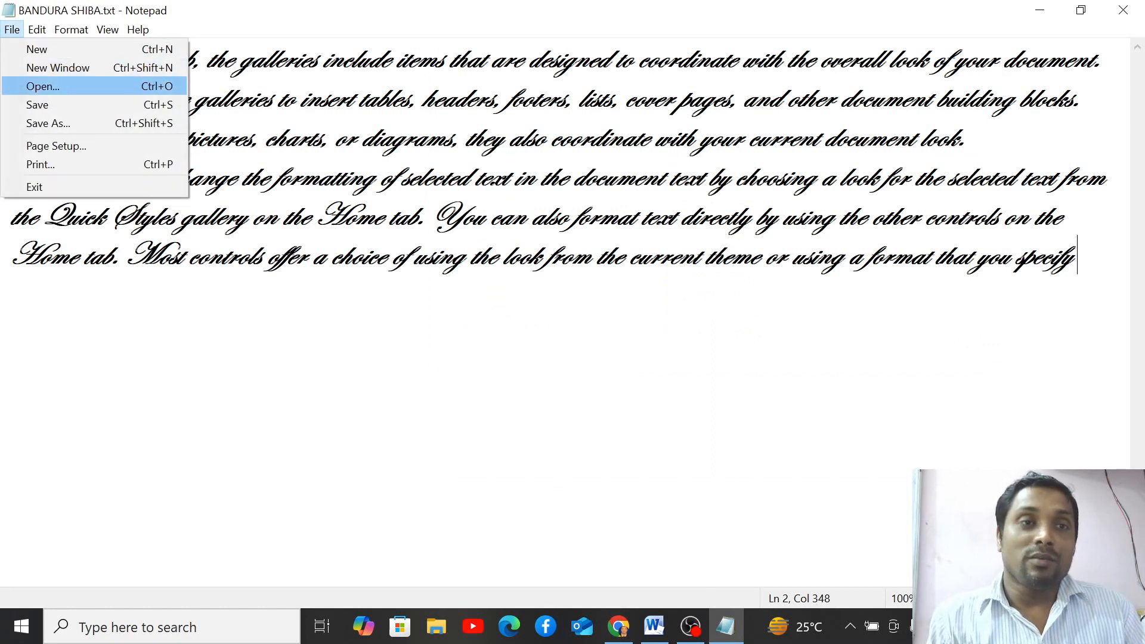
click(43, 86)
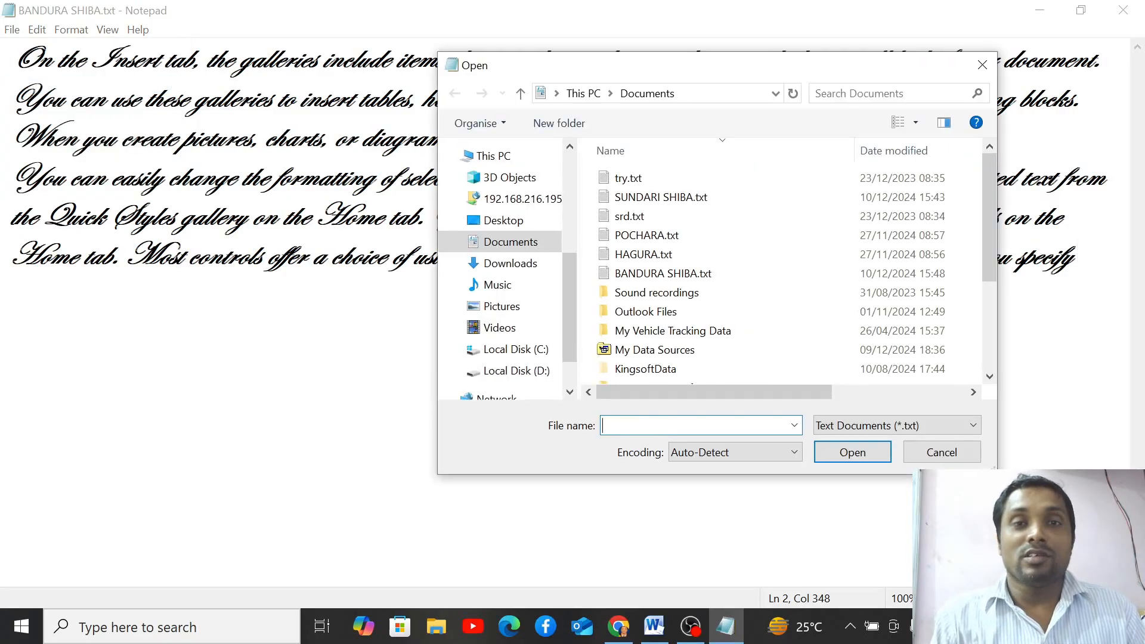
click(657, 196)
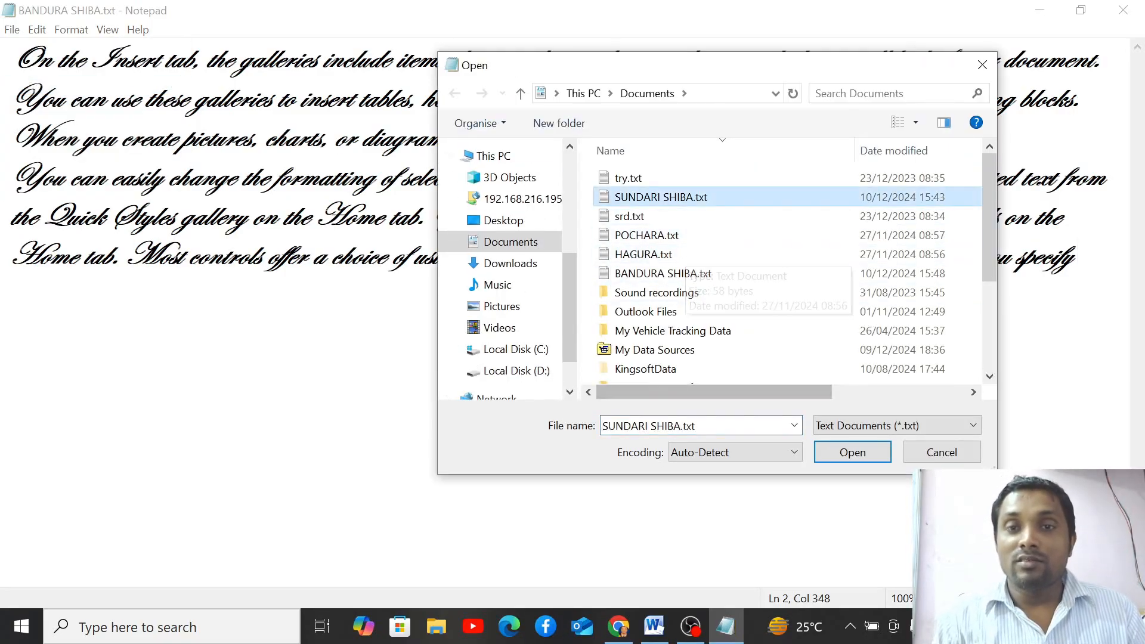
key(Return)
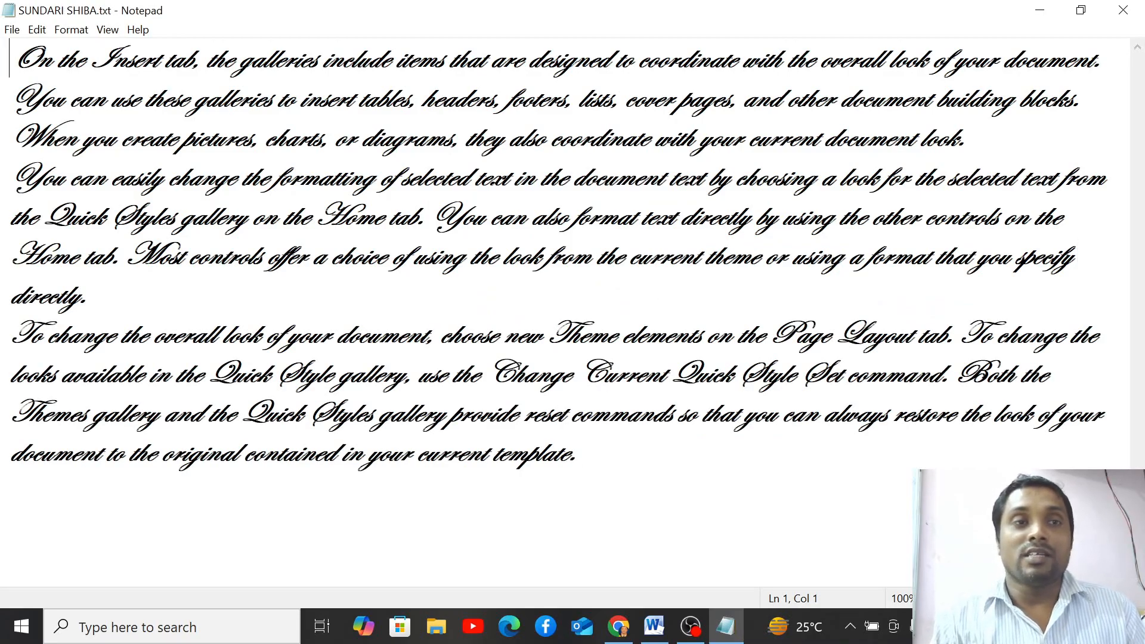
click(12, 30)
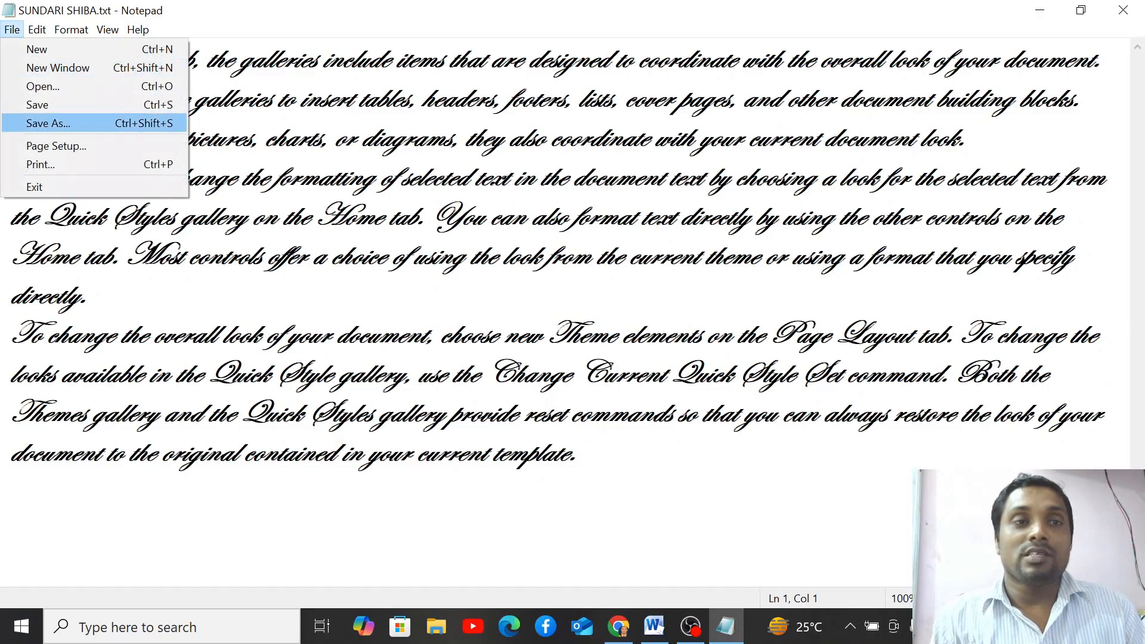
key(Return)
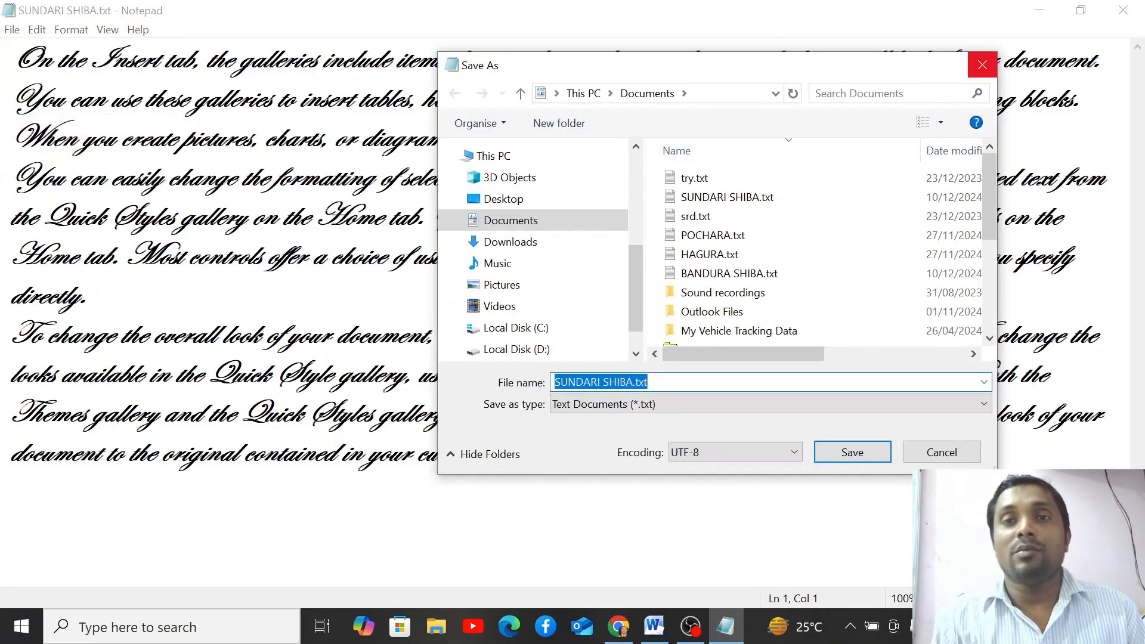
click(982, 64)
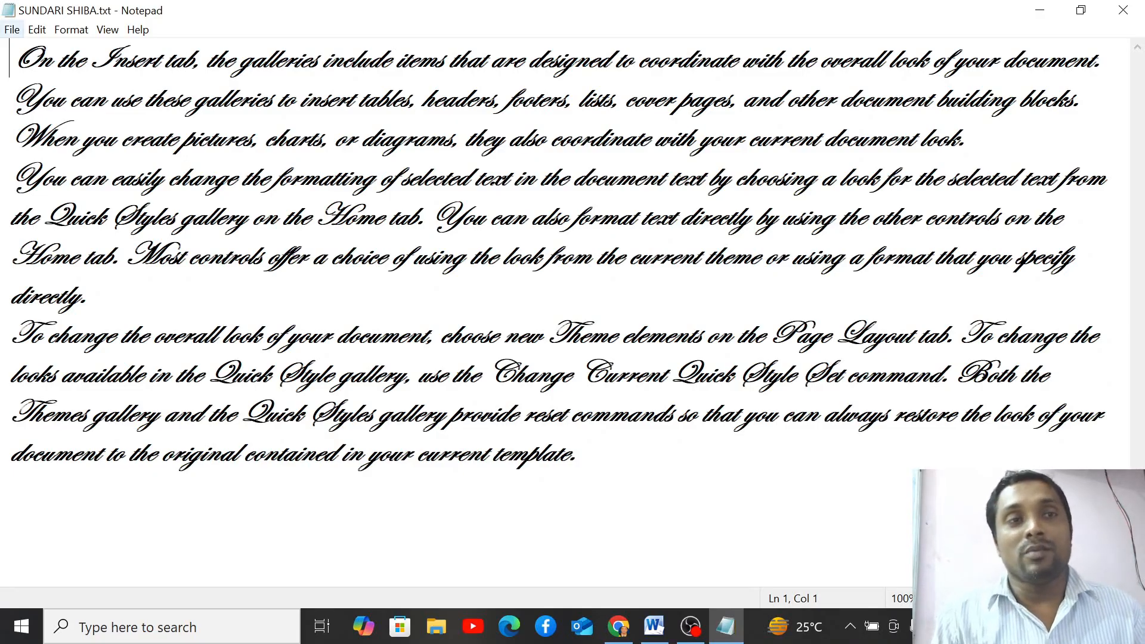
click(12, 30)
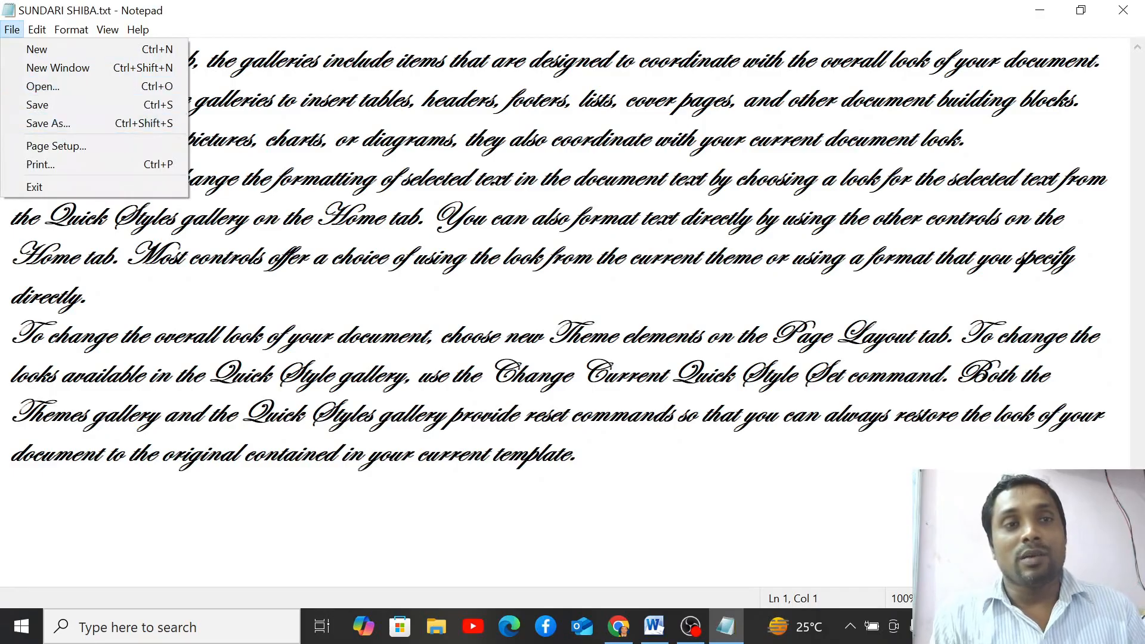
click(56, 145)
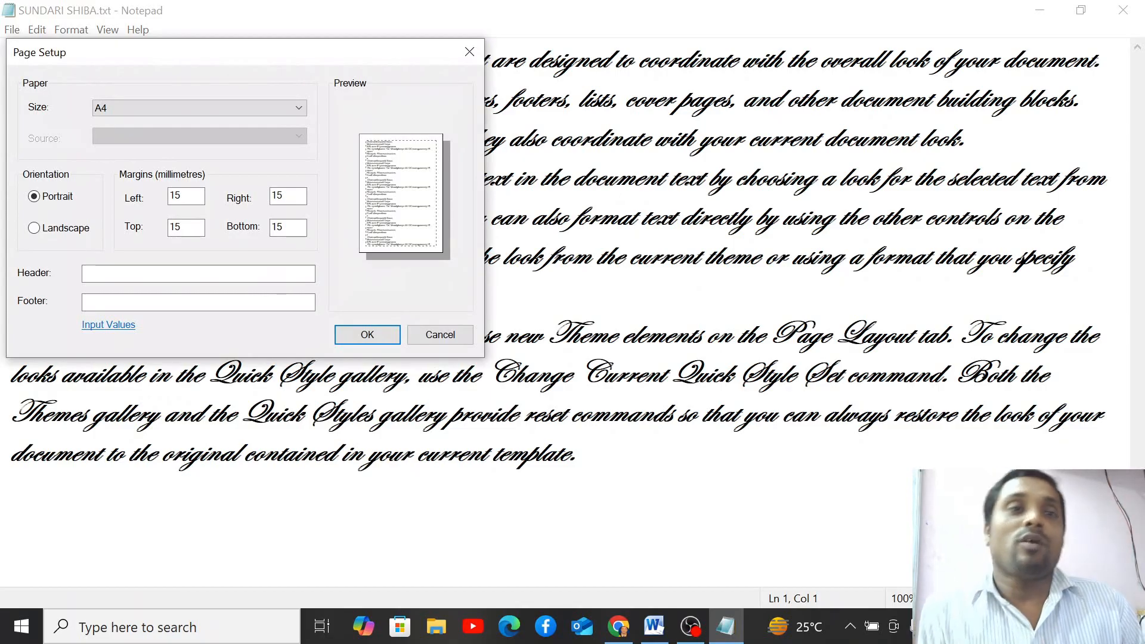
drag(238, 53, 505, 111)
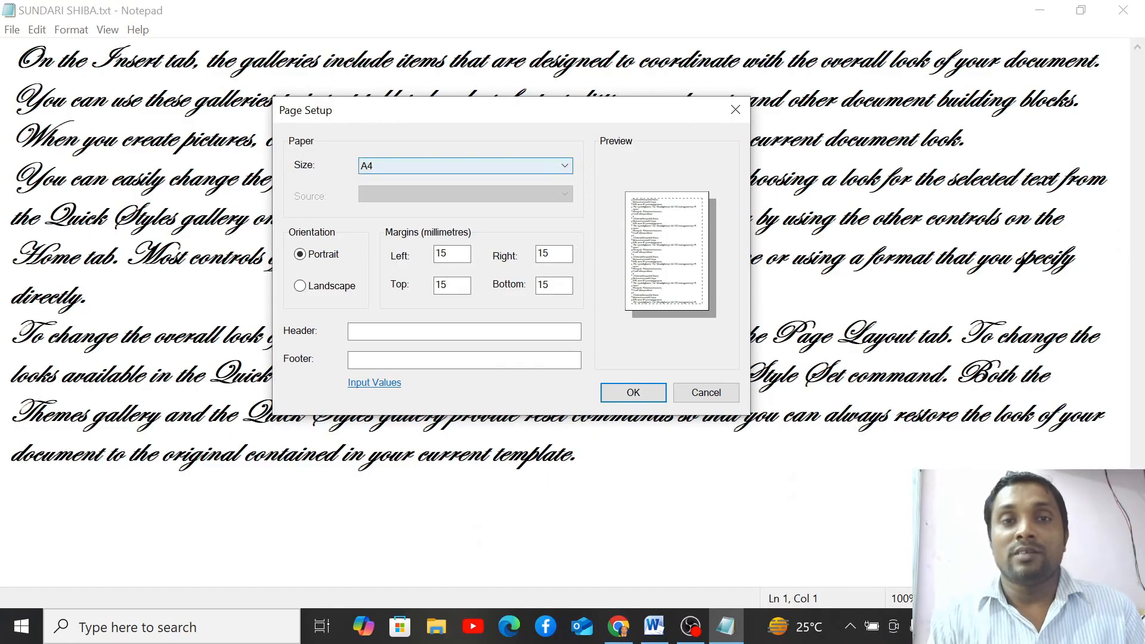
click(564, 166)
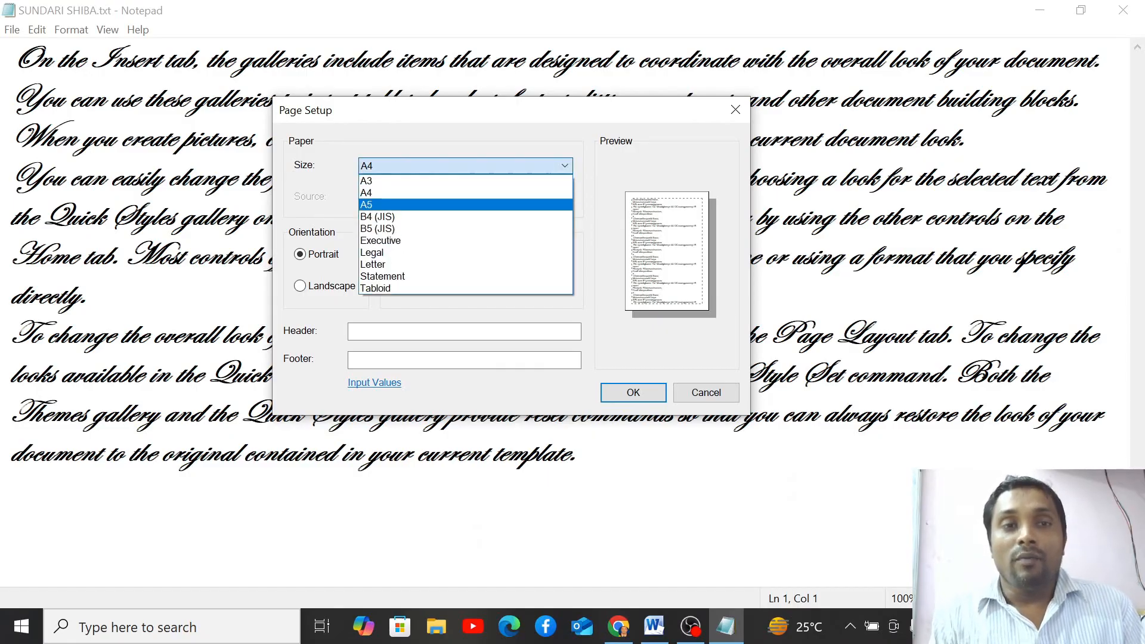
key(Down)
key(Down)
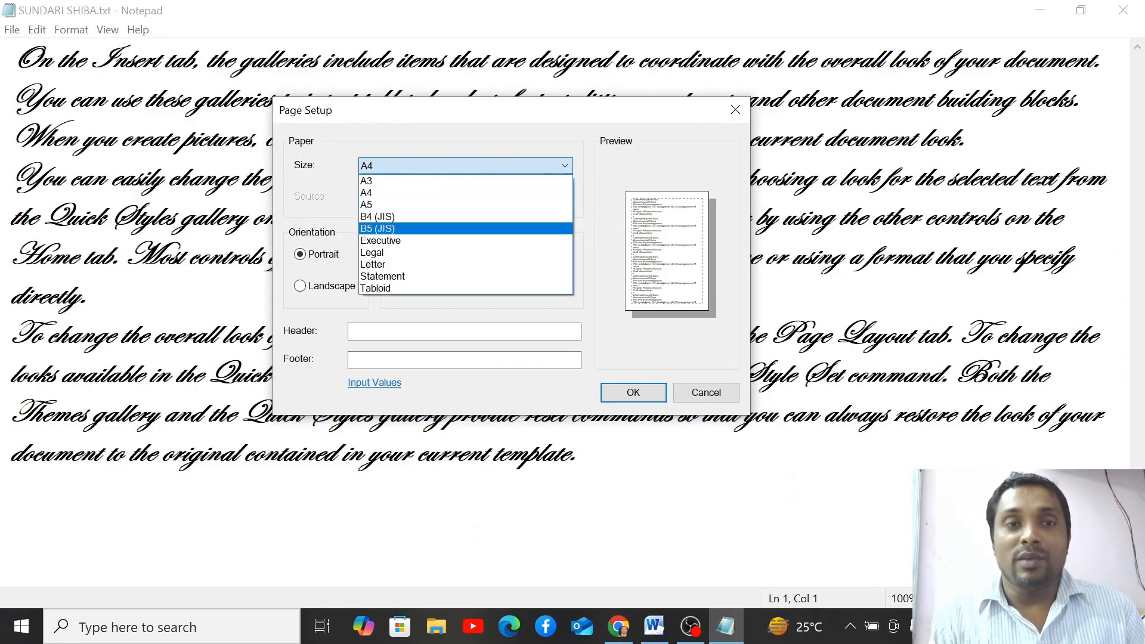
key(Up)
key(Up)
key(Up)
key(Up)
key(Down)
key(Down)
key(Down)
key(Down)
key(Down)
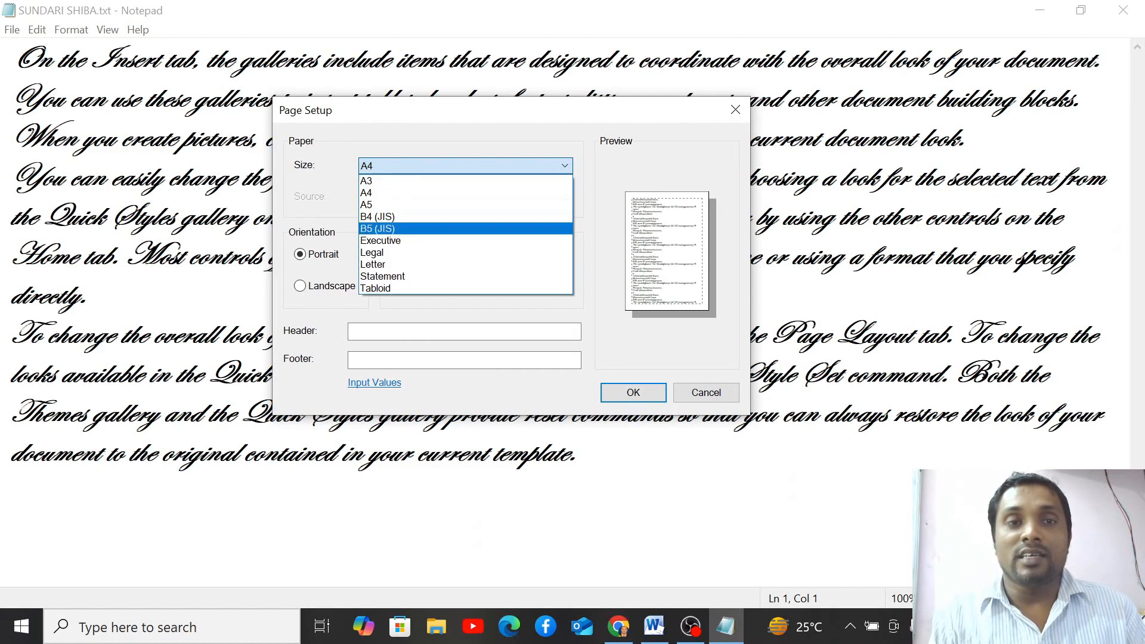
key(Down)
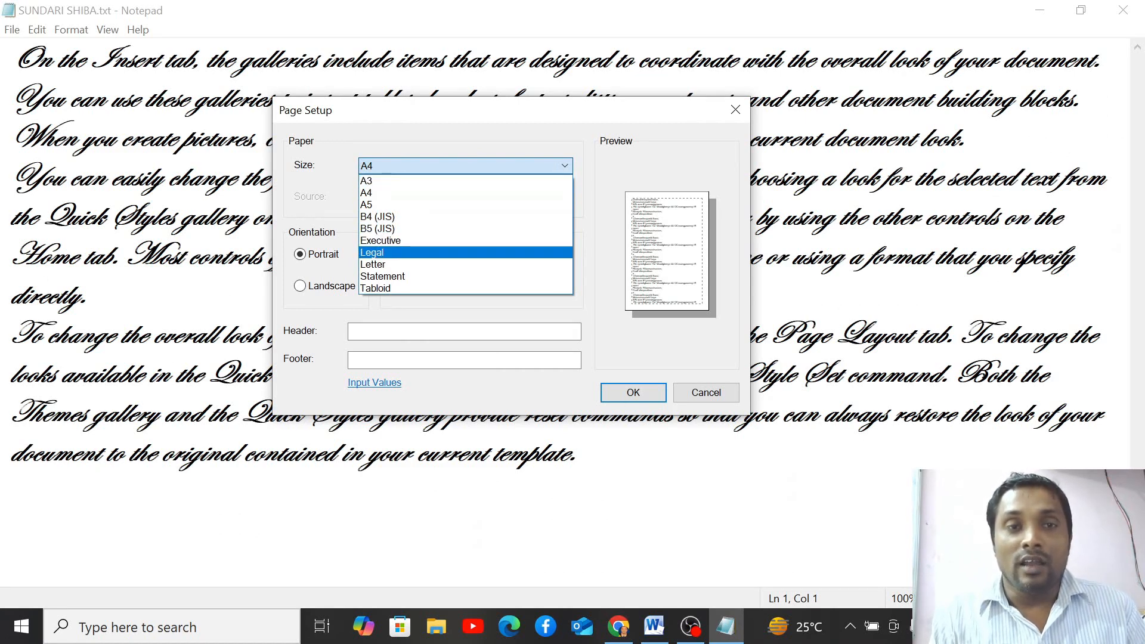
key(Down)
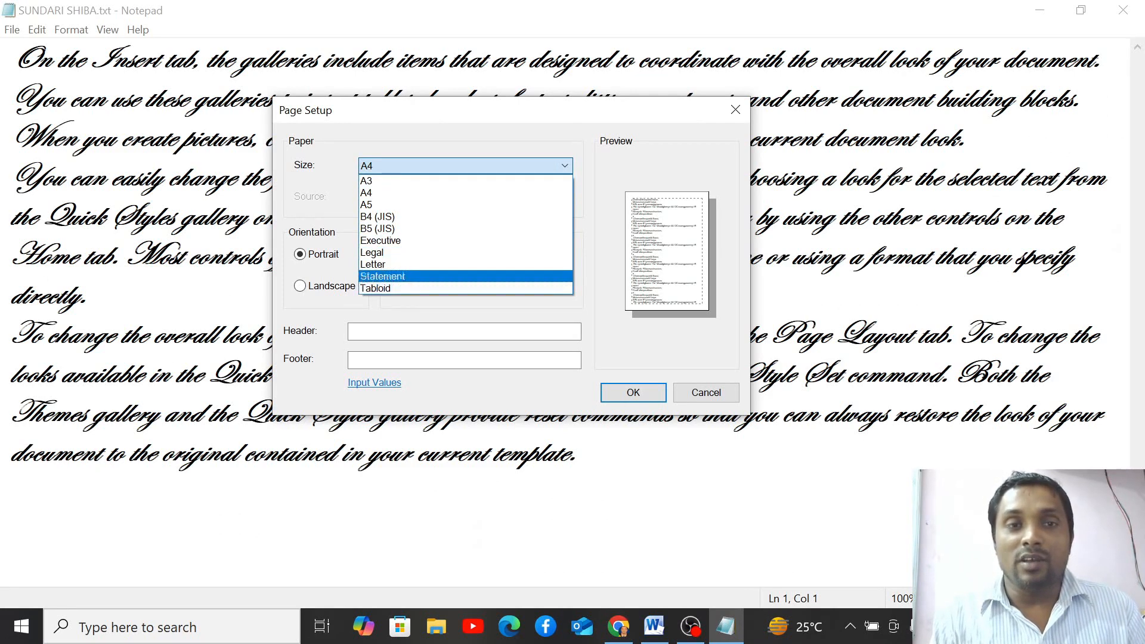
key(Up)
key(Up)
key(Up)
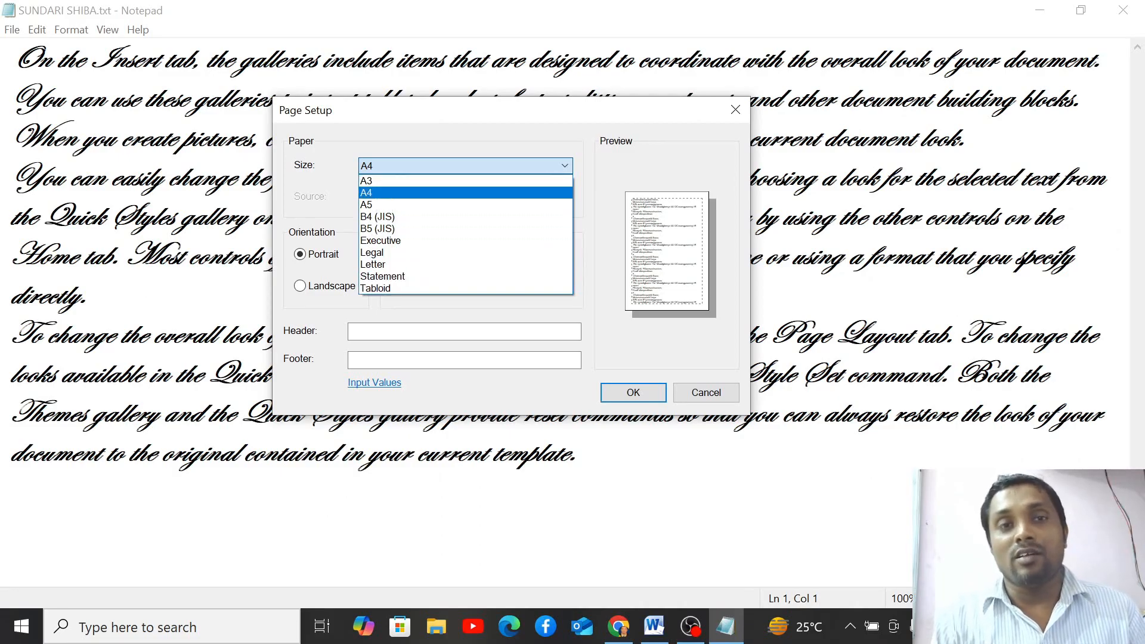
key(Up)
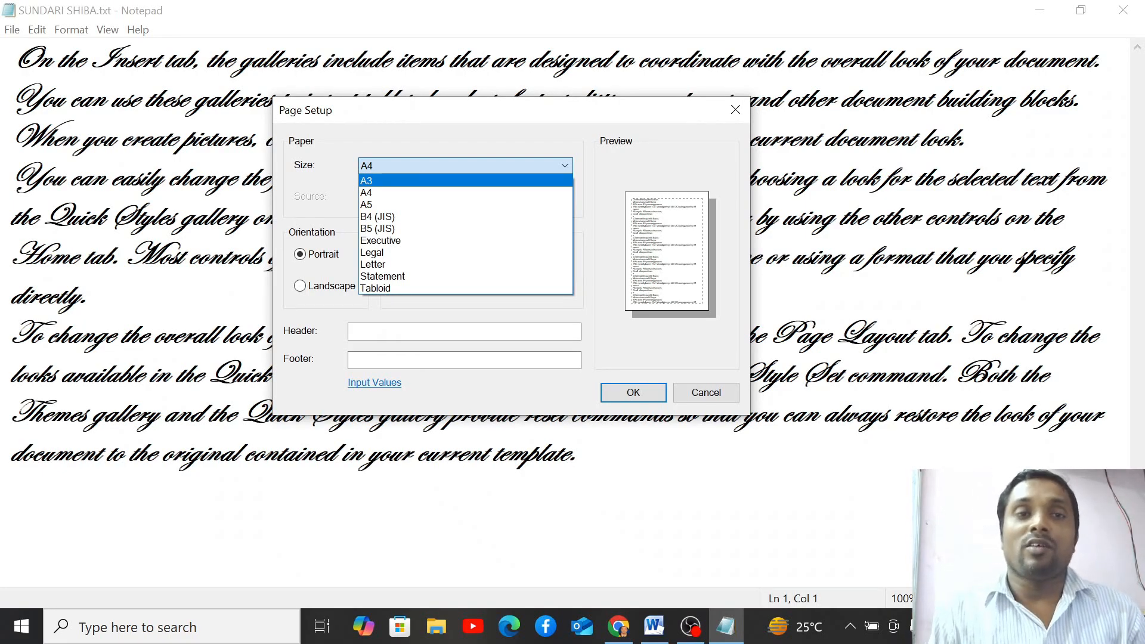
key(Down)
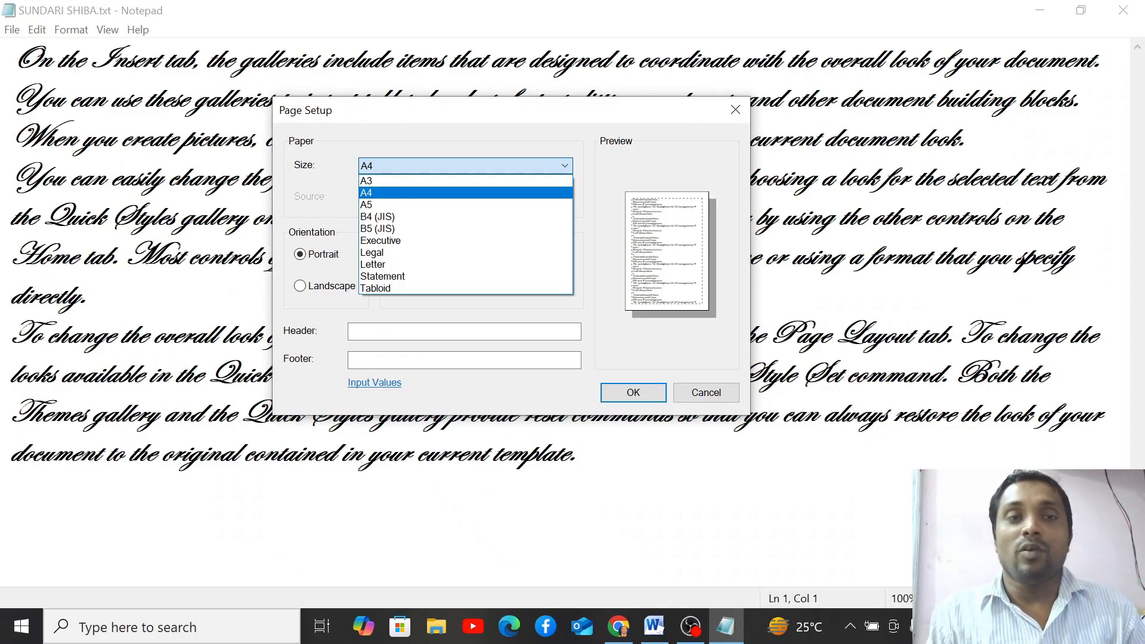
key(Return)
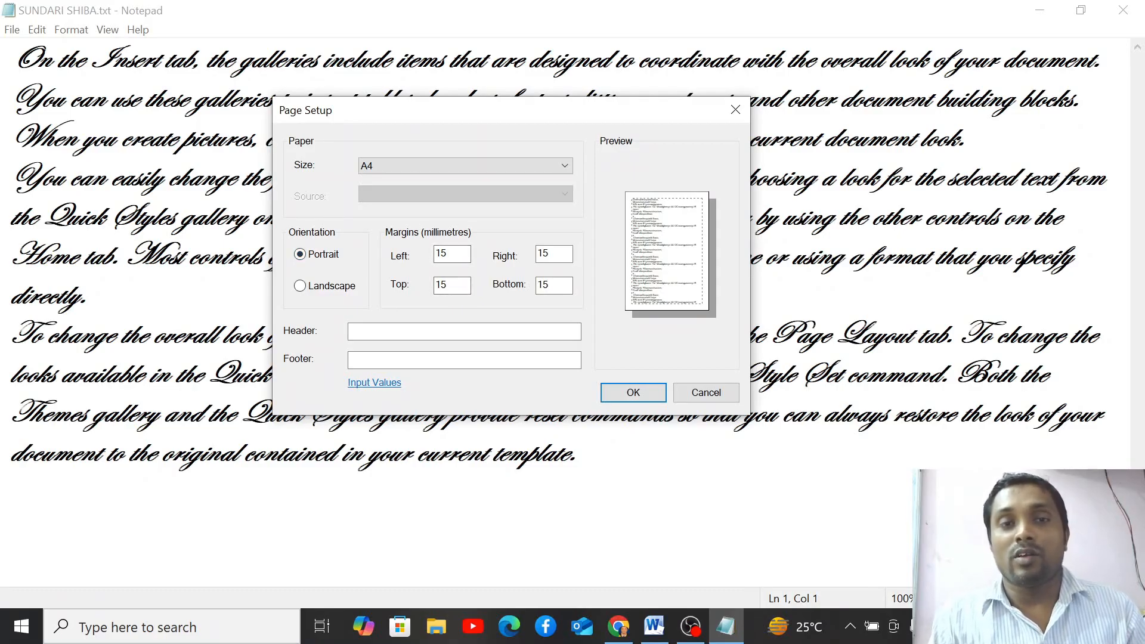
- Change the Left, Right, Top and Bottom margins from 15 mm to 10 mm
key(Tab)
key(Tab)
key(Tab)
key(Tab)
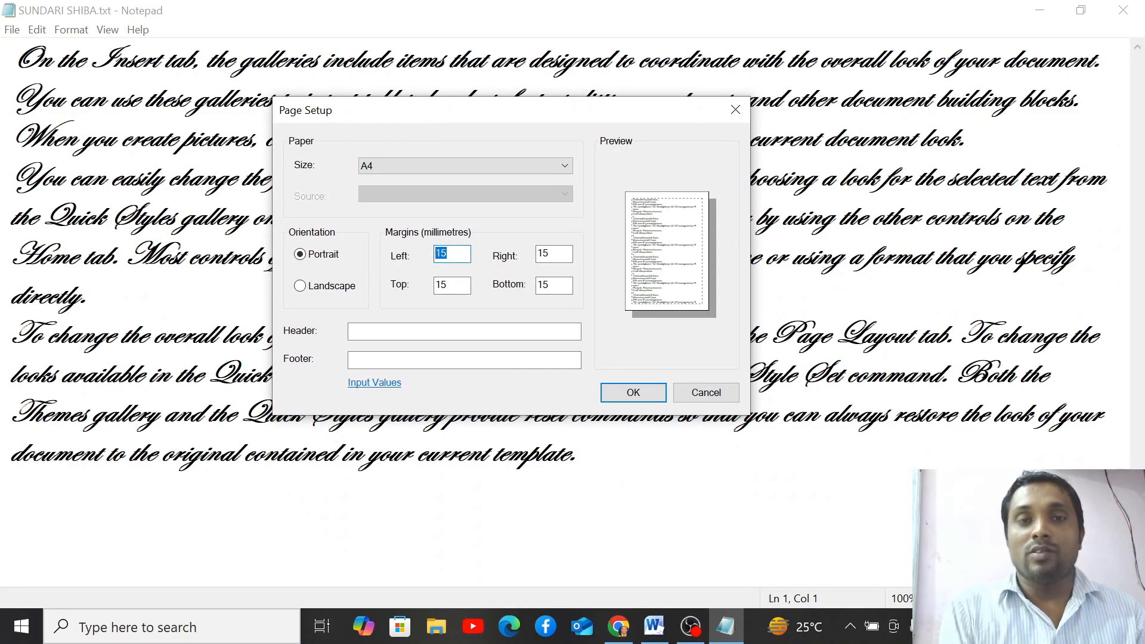
key(BackSpace)
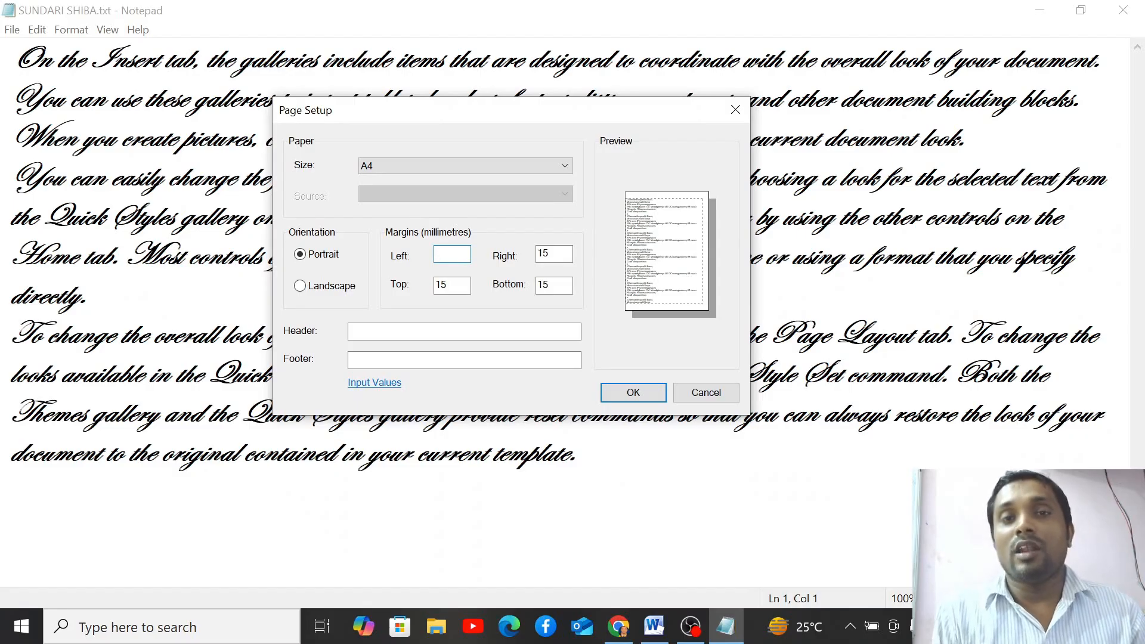
text(10)
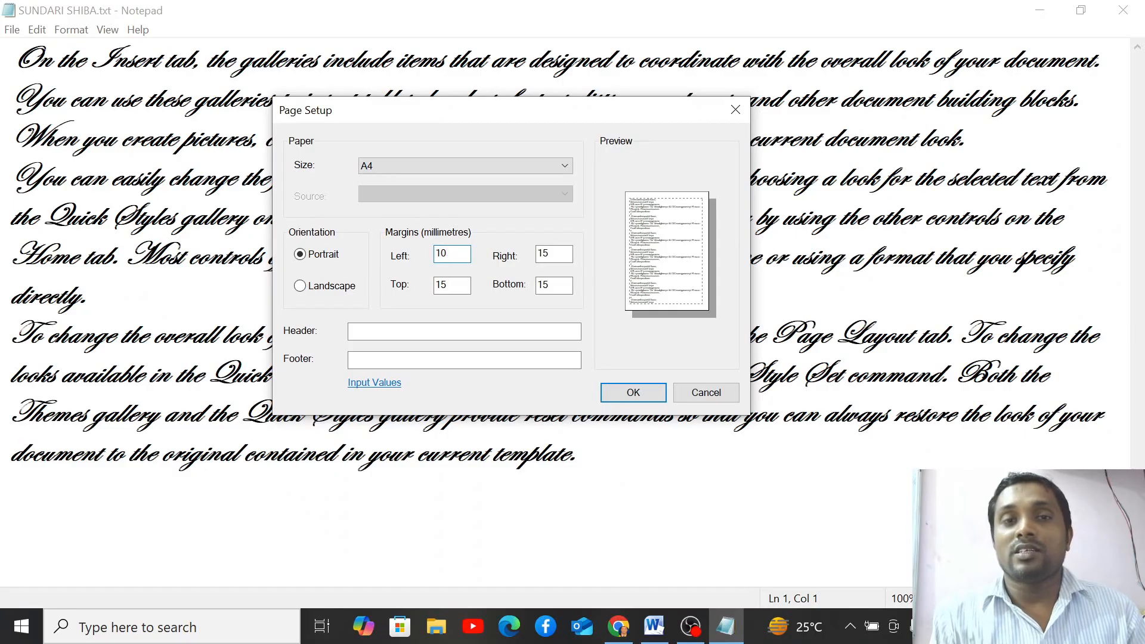
key(Tab)
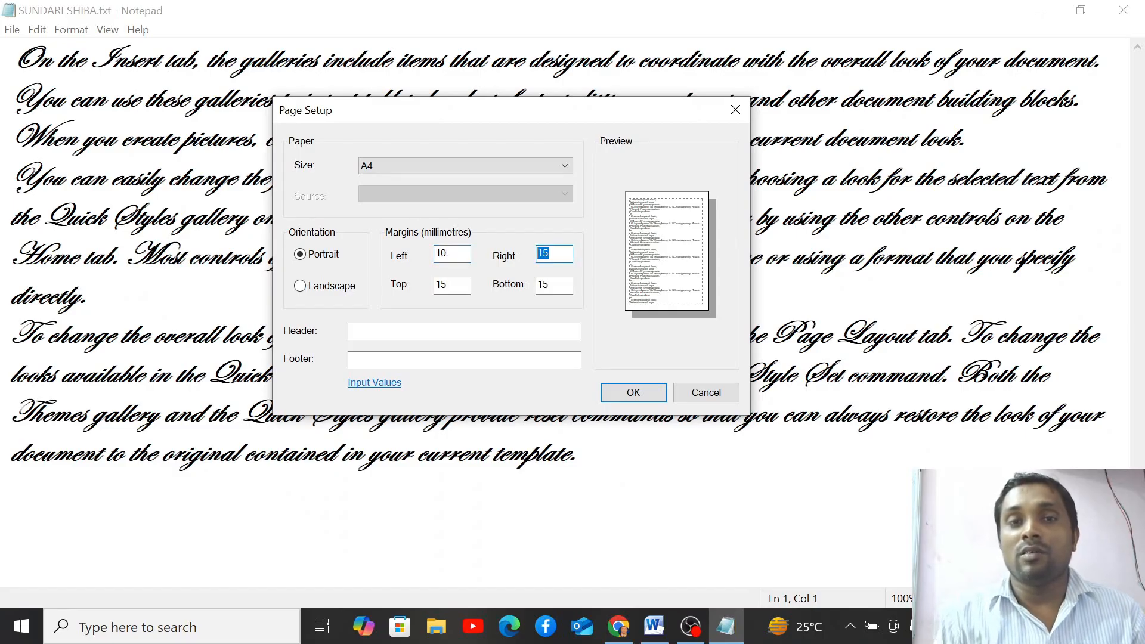
key(BackSpace)
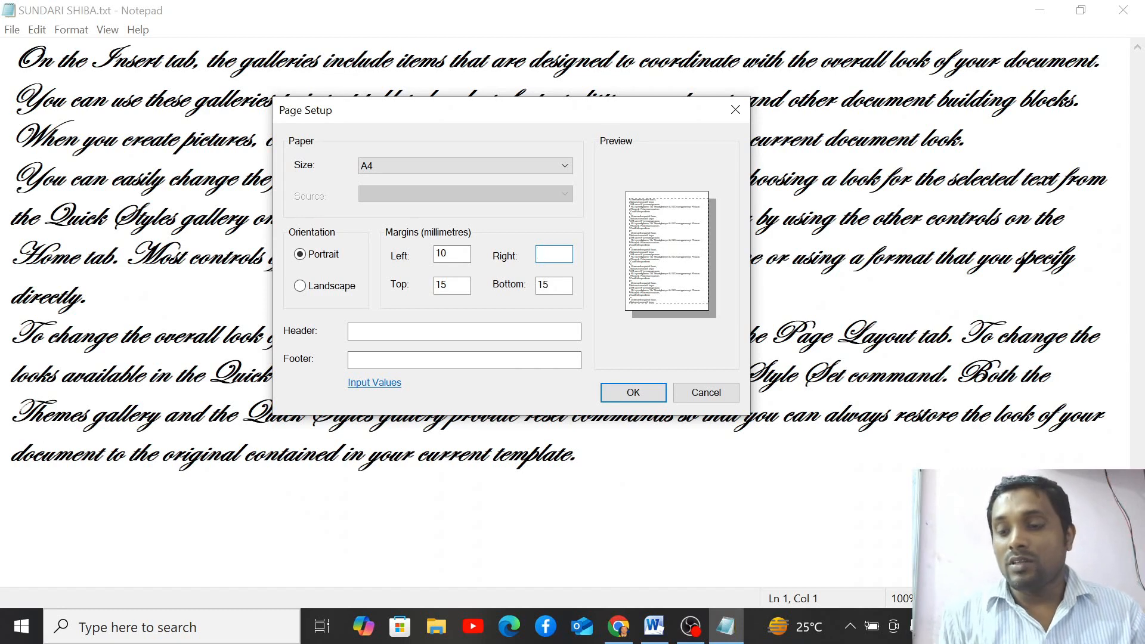
text(10)
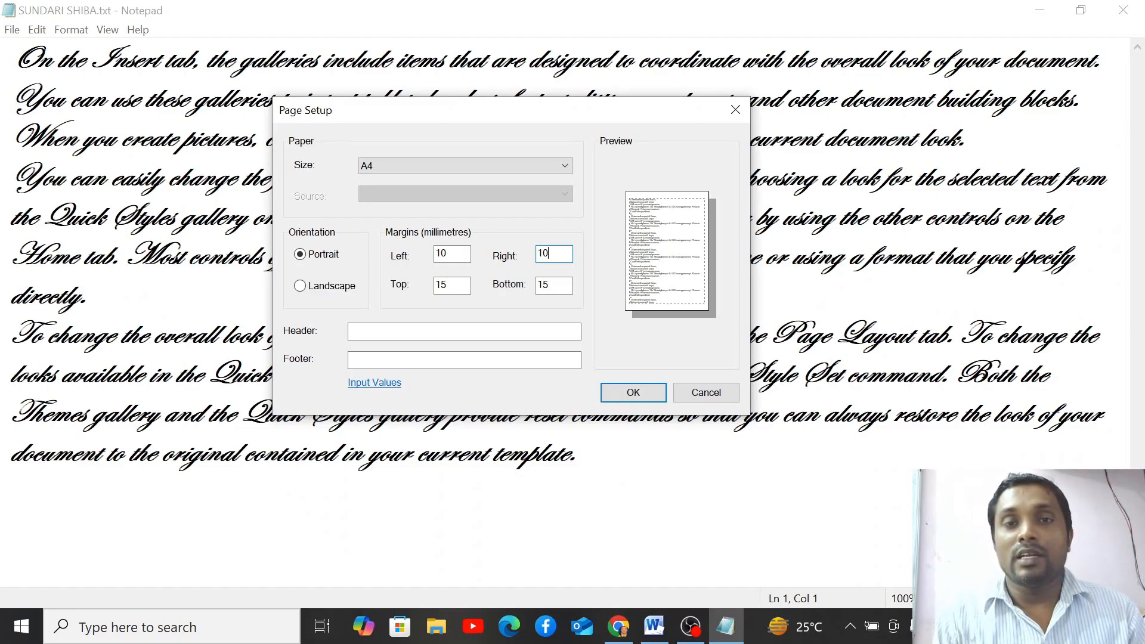
key(Tab)
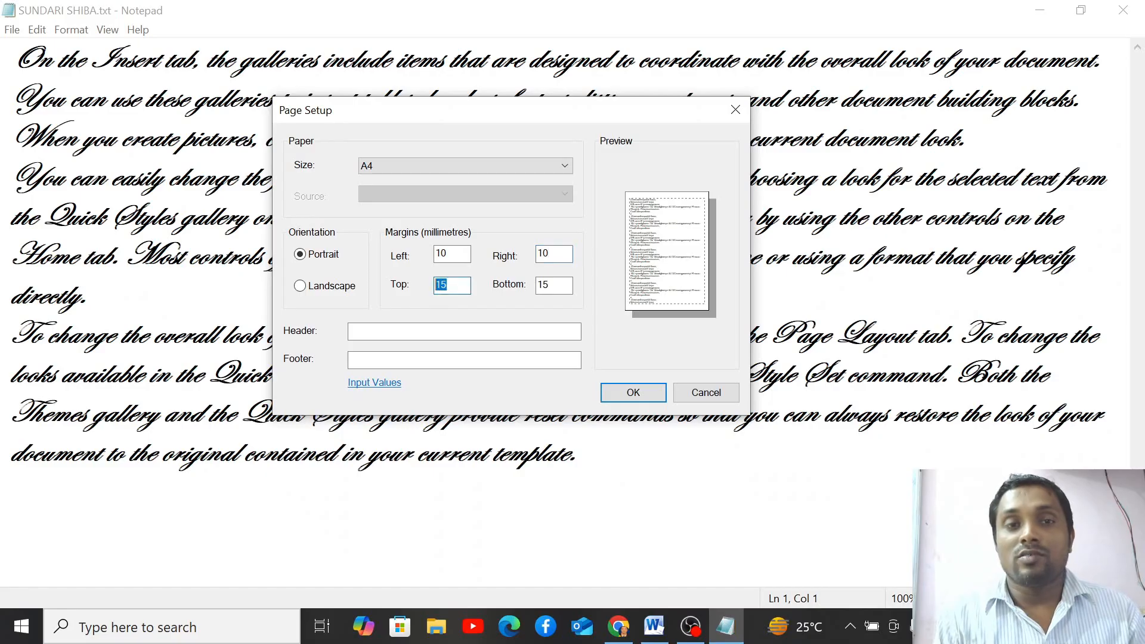
key(BackSpace)
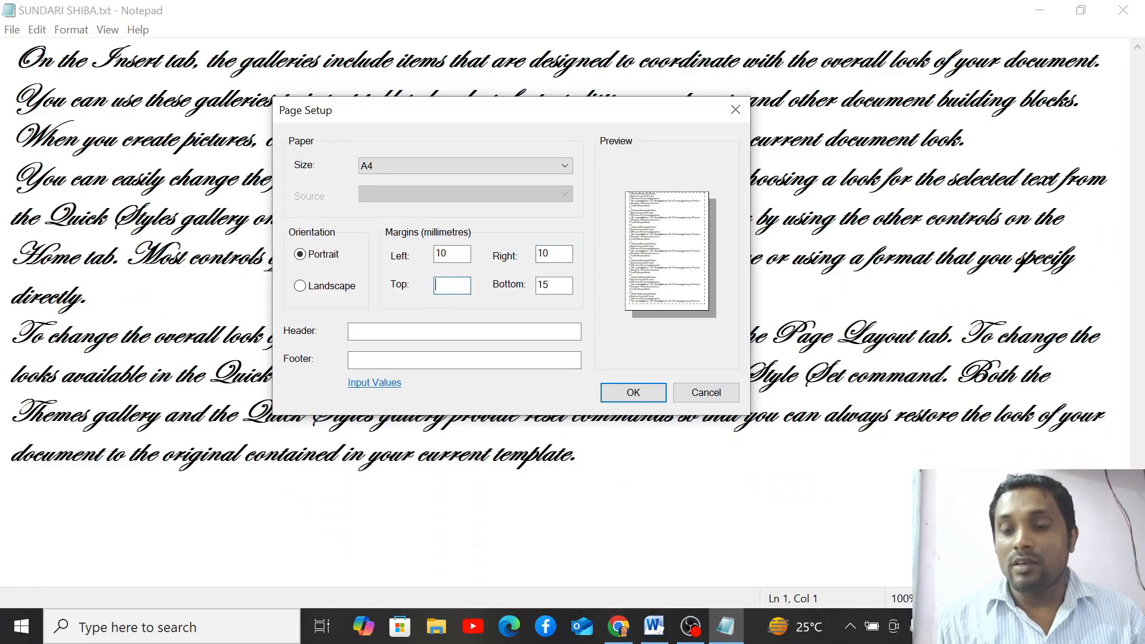
text(10)
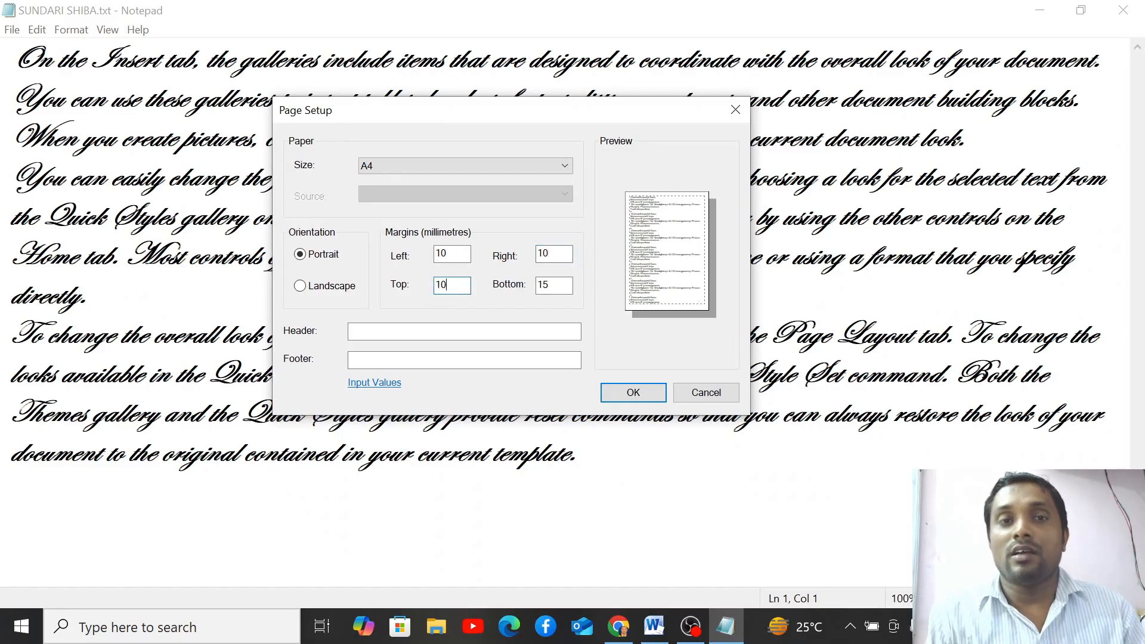
key(Tab)
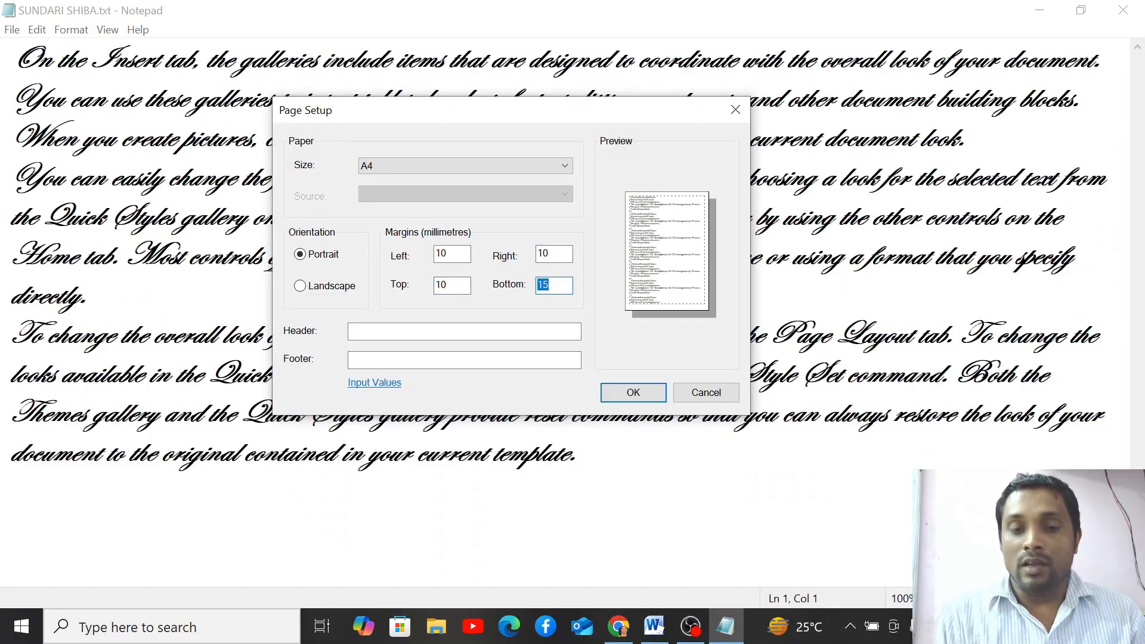
text(10)
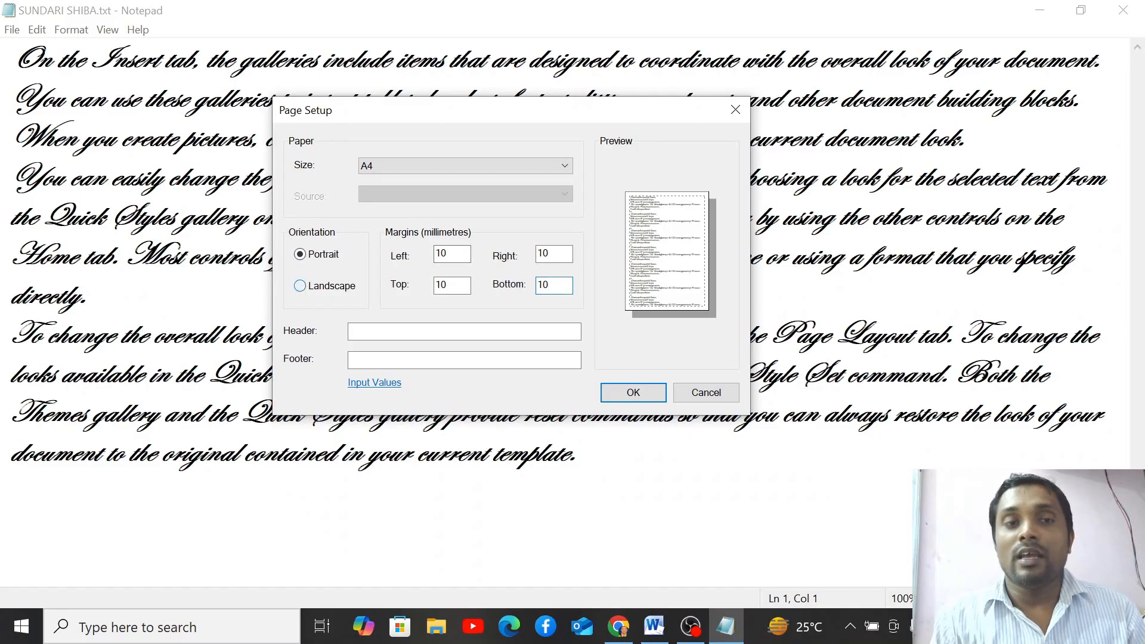
- Switch the page orientation to Landscape and close Page Setup
click(324, 287)
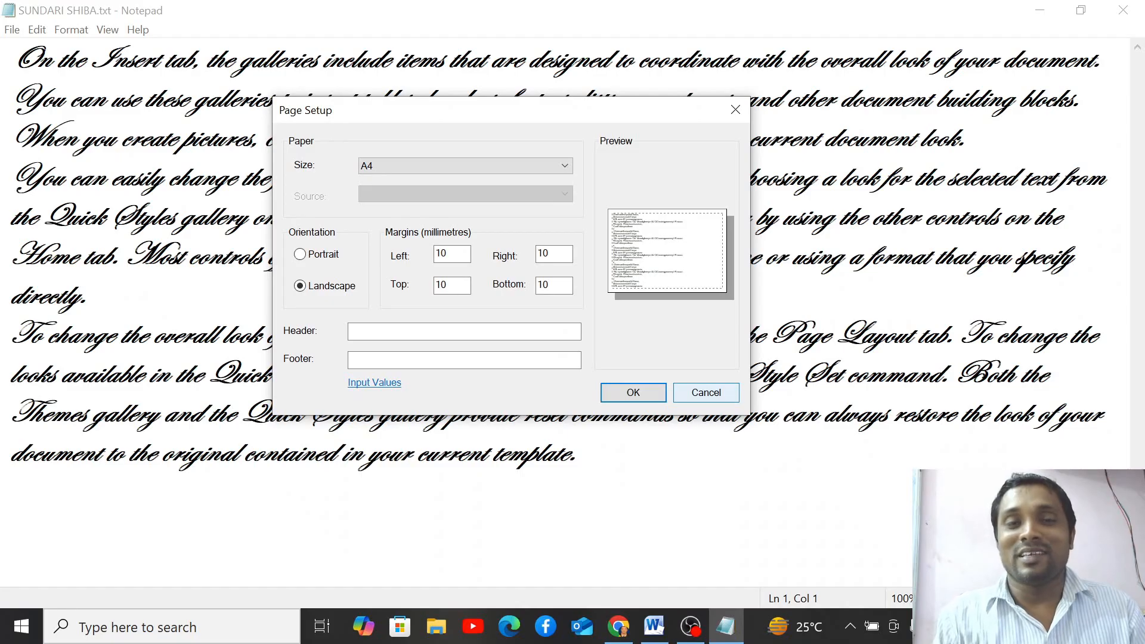
key(Escape)
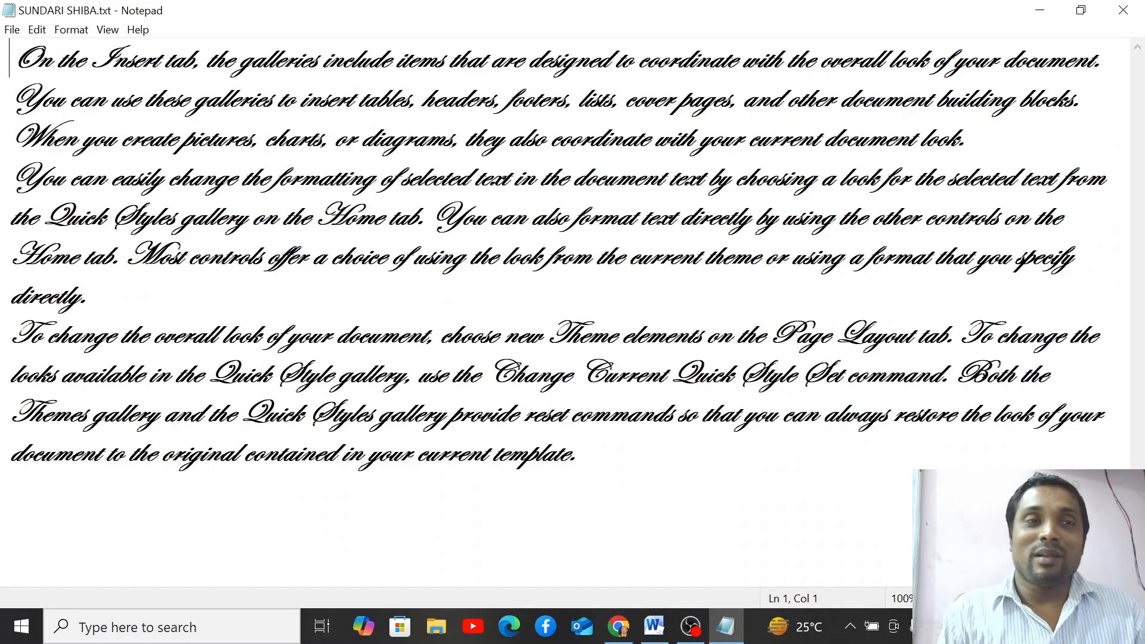
click(12, 29)
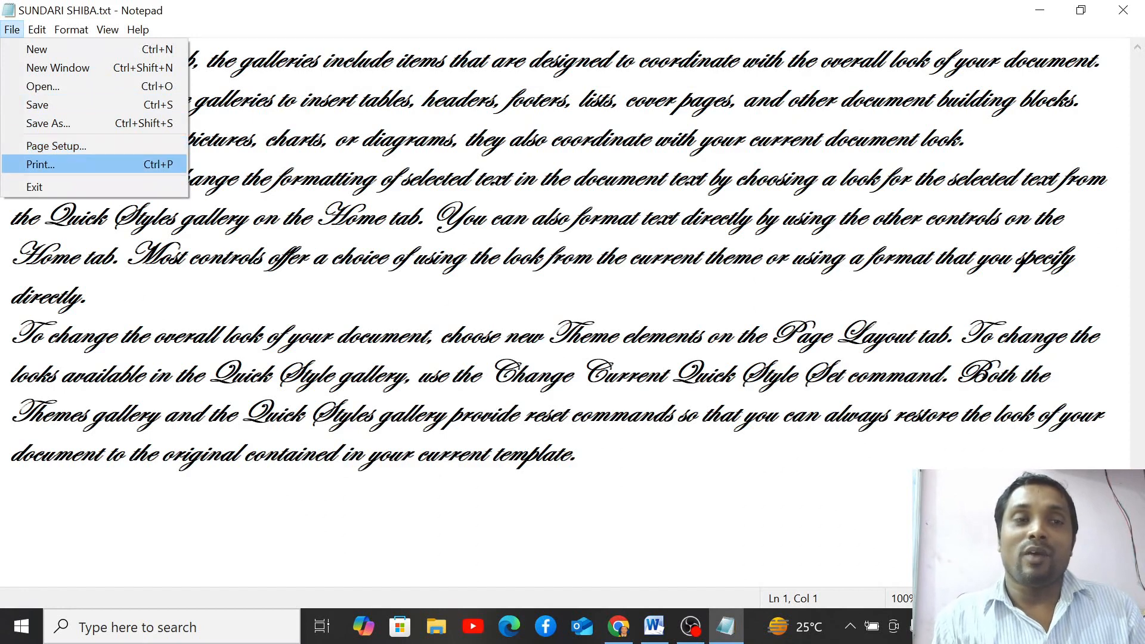
key(Return)
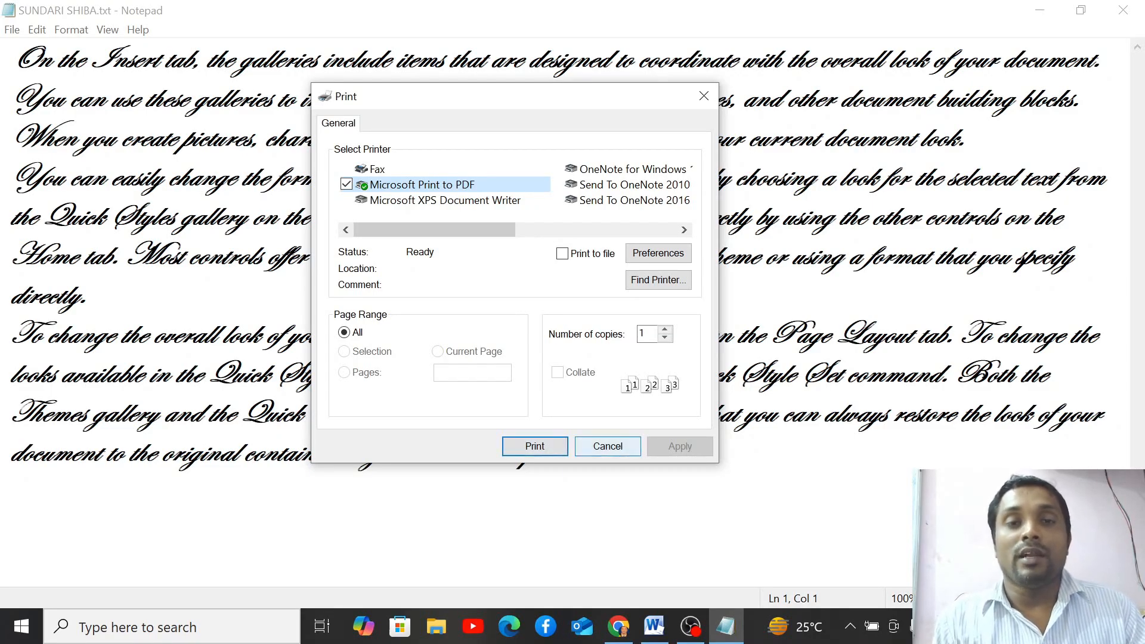
click(608, 446)
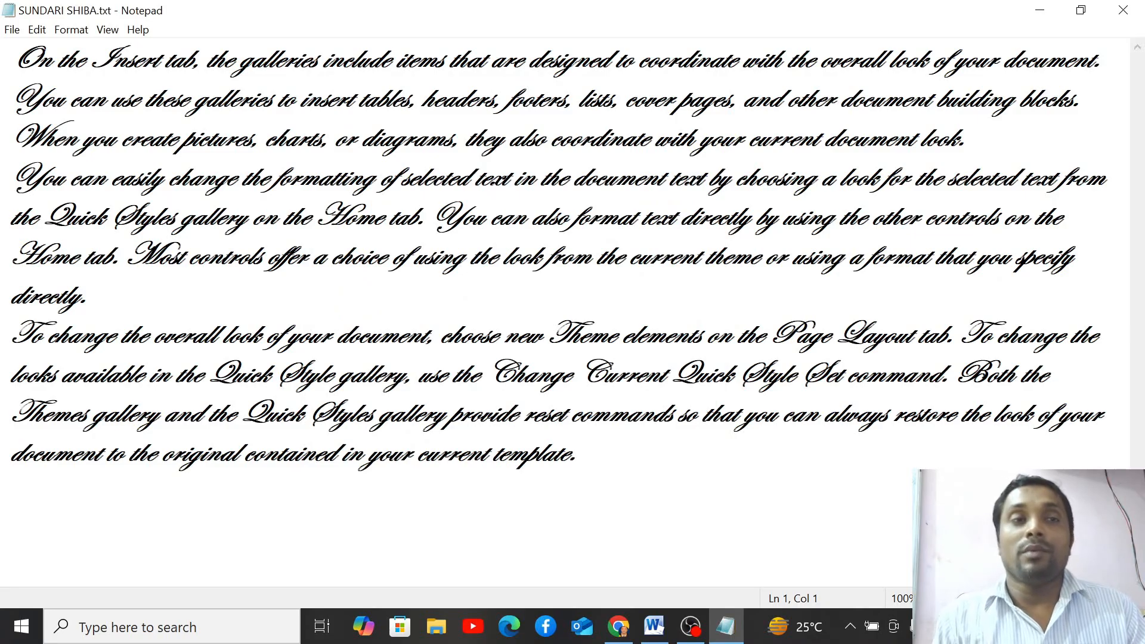
- Exit Notepad using File > Exit
click(11, 29)
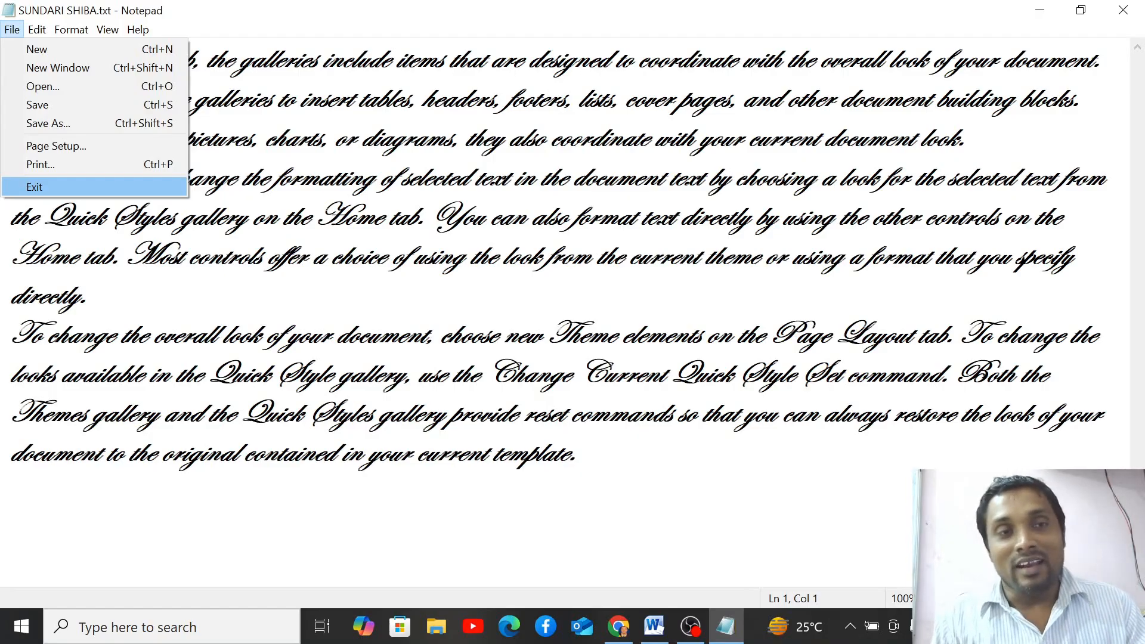
click(35, 187)
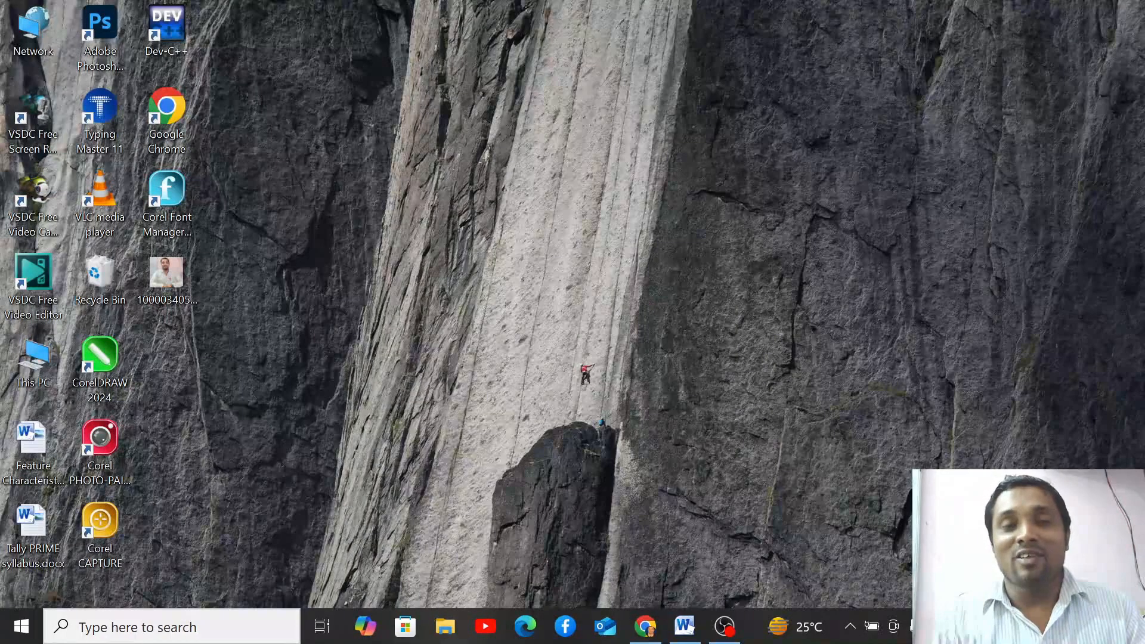